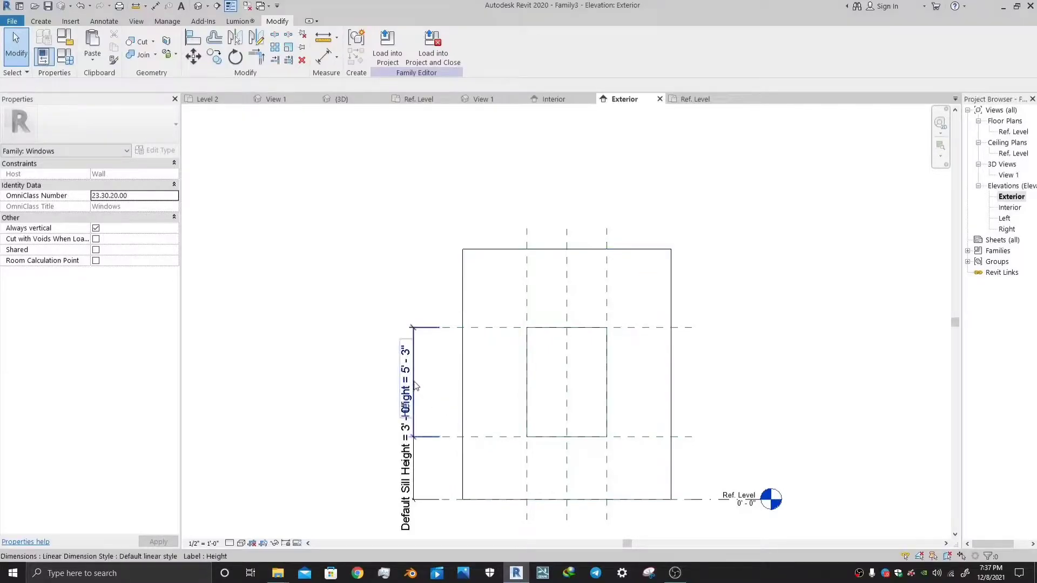
- Change the Default Sill Height dimension to 2' 0" and clear the selection
click(443, 409)
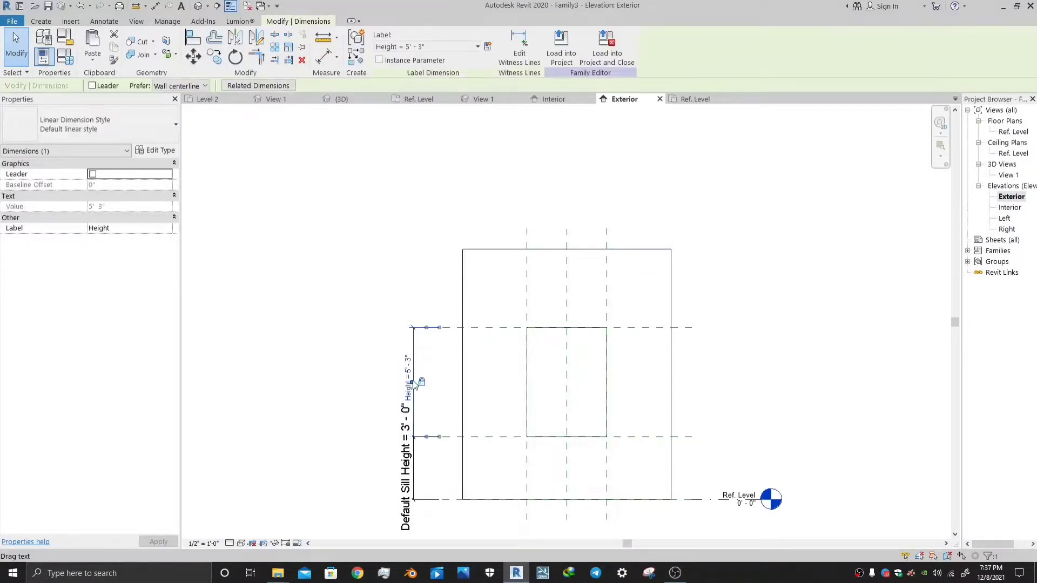
click(404, 458)
click(409, 439)
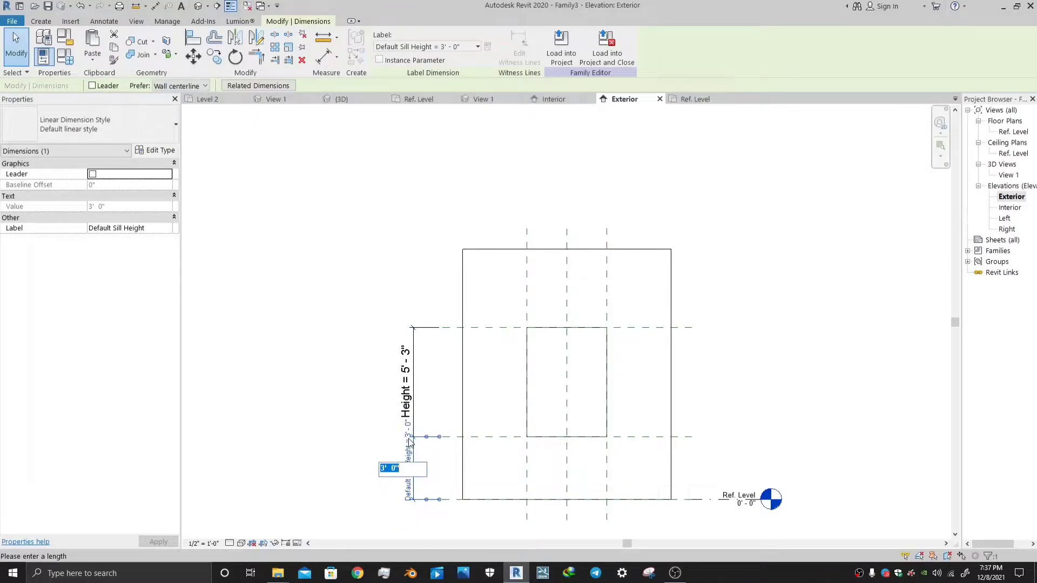
key(Return)
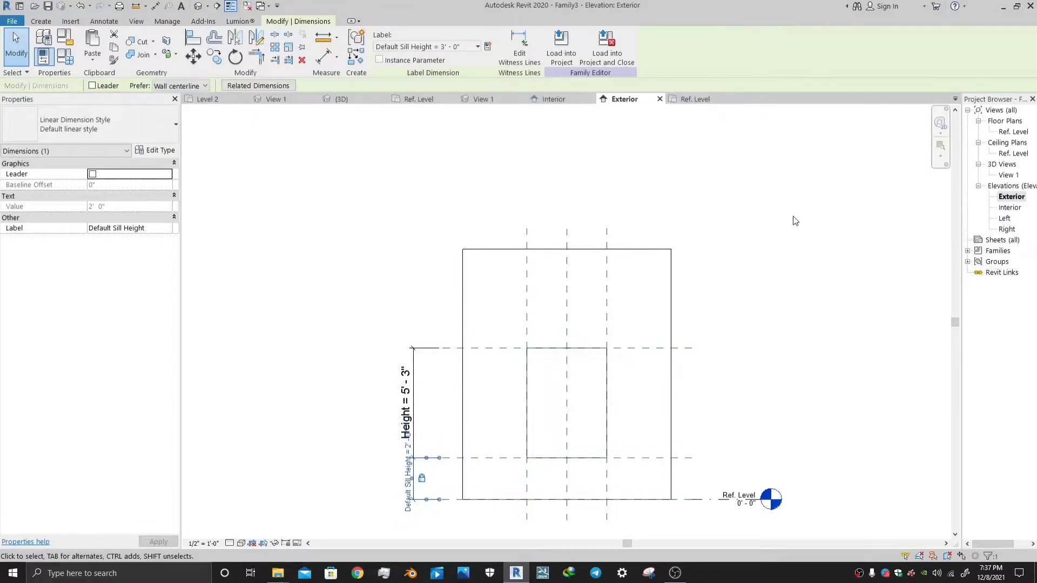
right_click(795, 217)
click(814, 226)
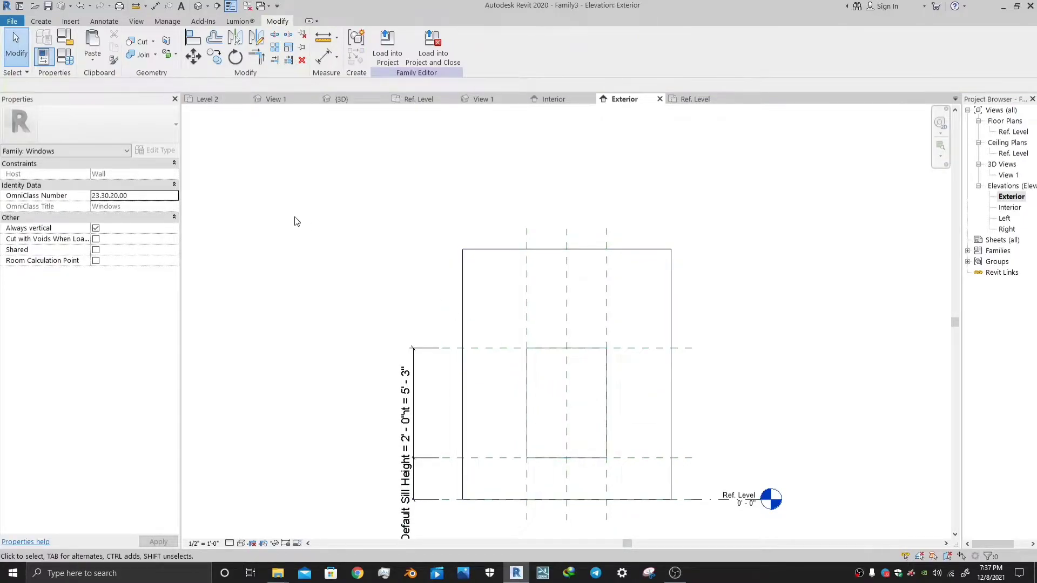
- Start an extrusion and draw a rectangle tracing the window opening
click(41, 21)
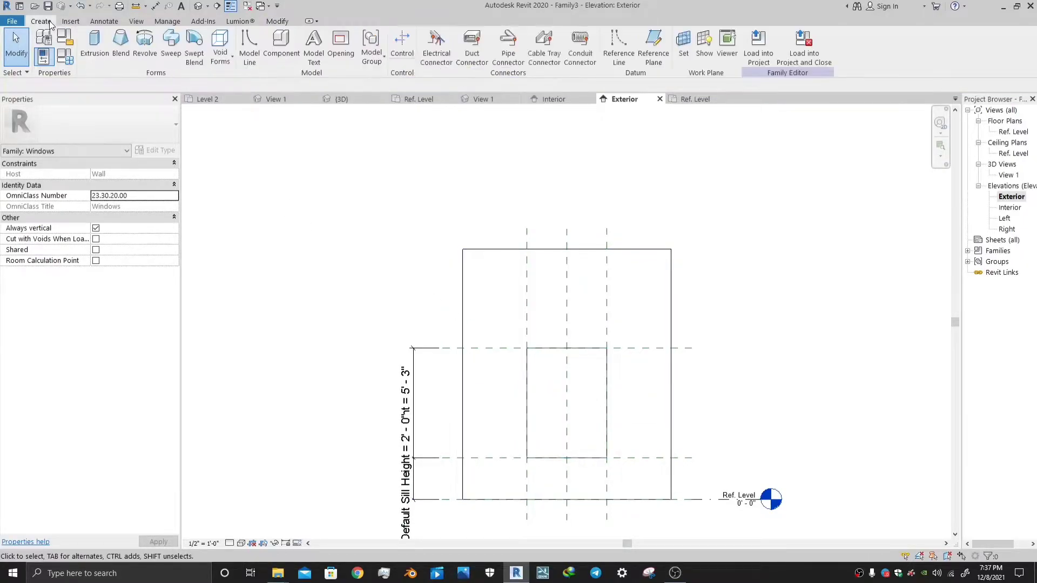
click(93, 45)
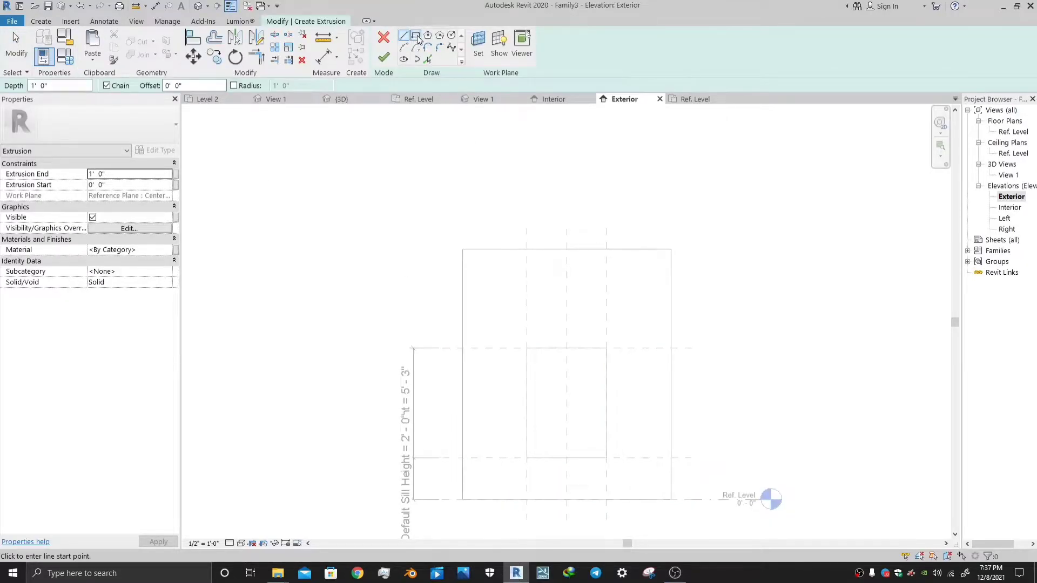
click(416, 36)
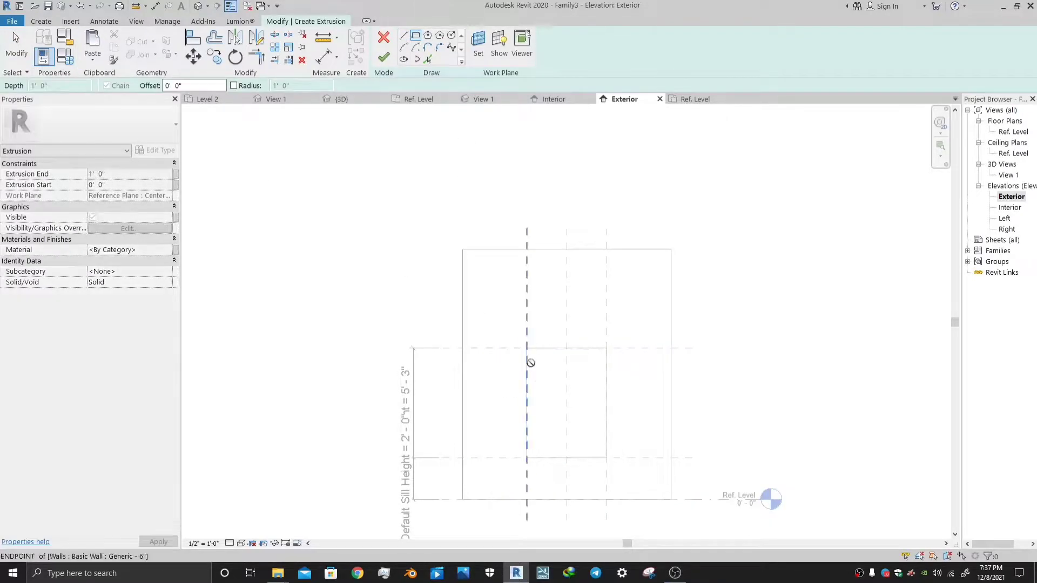
click(526, 348)
click(606, 458)
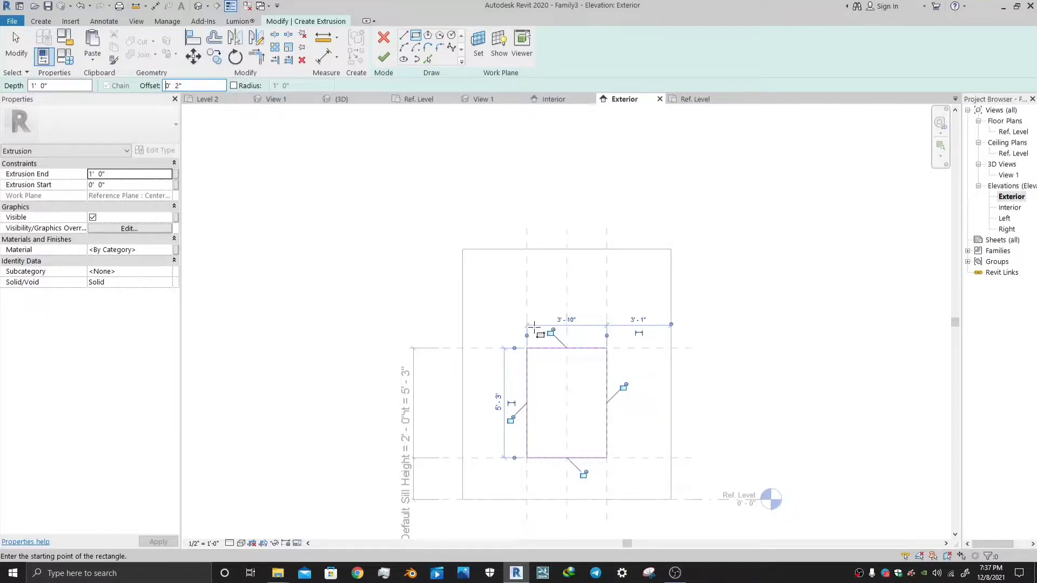
- Draw a second rectangle inset 2" inside the first, then begin a thin rail rectangle
click(527, 348)
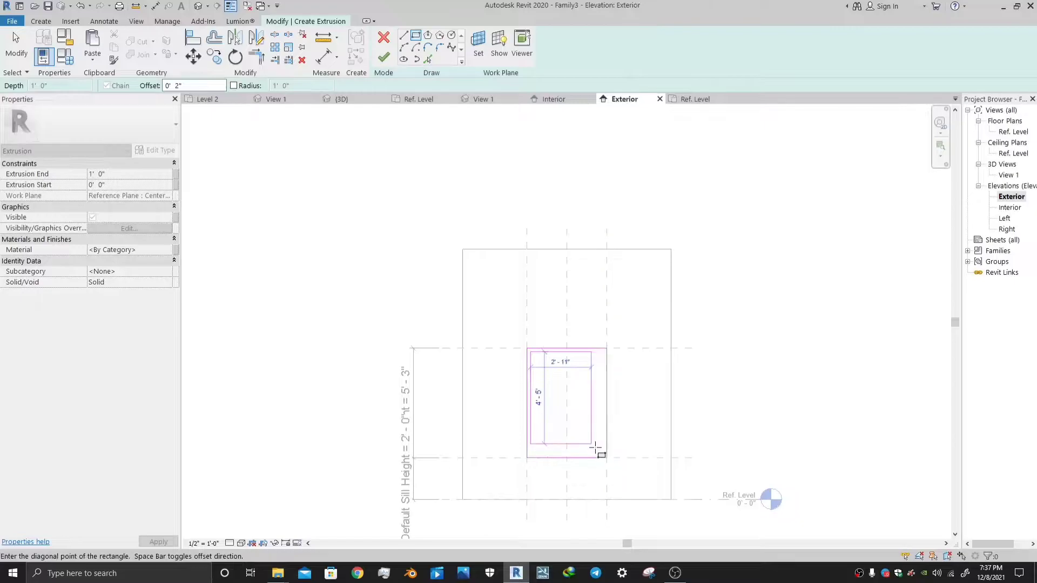
scroll(609, 458, up, 3)
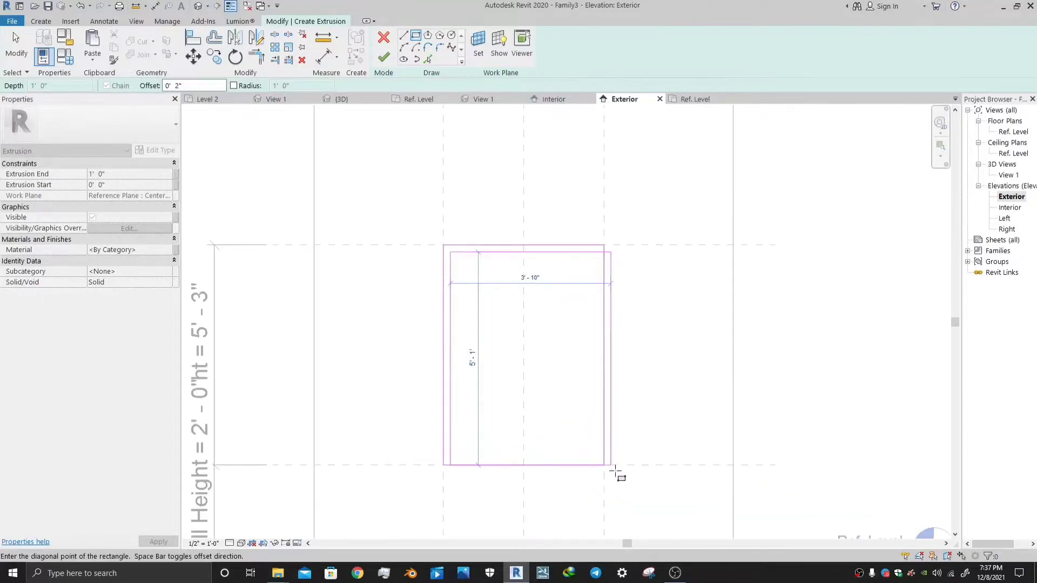
click(603, 465)
right_click(656, 321)
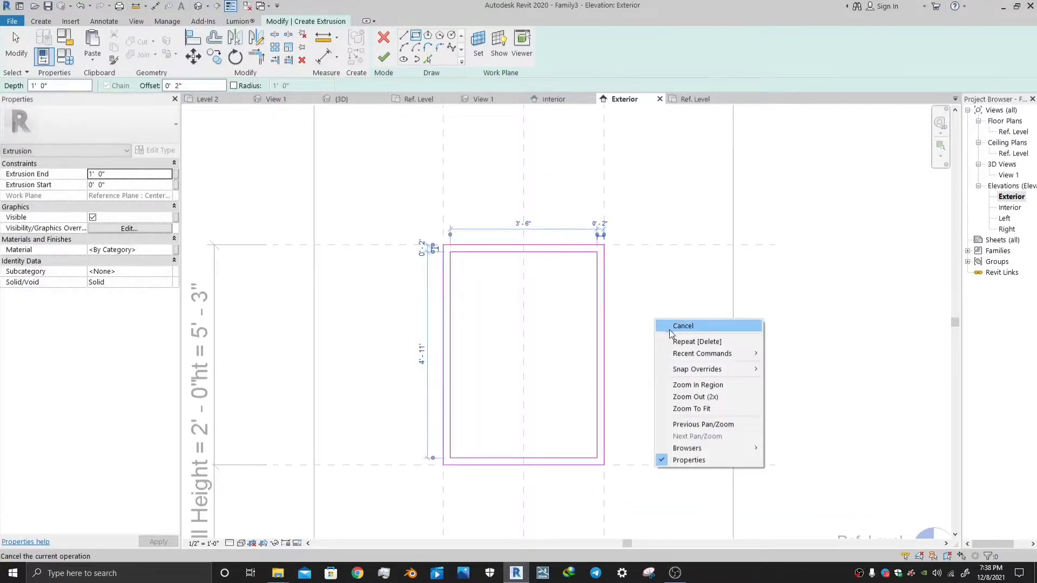
click(683, 326)
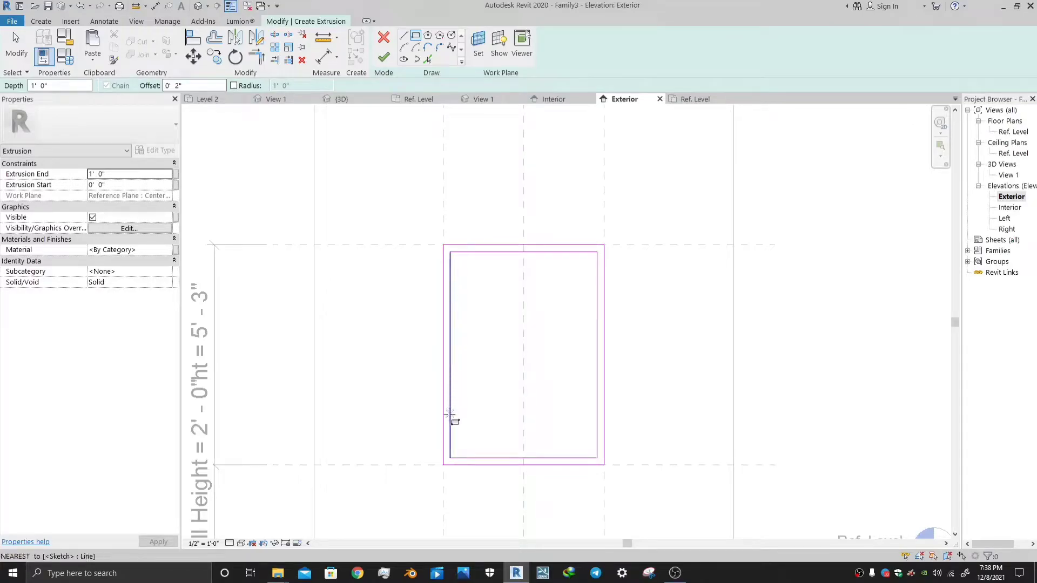
click(450, 416)
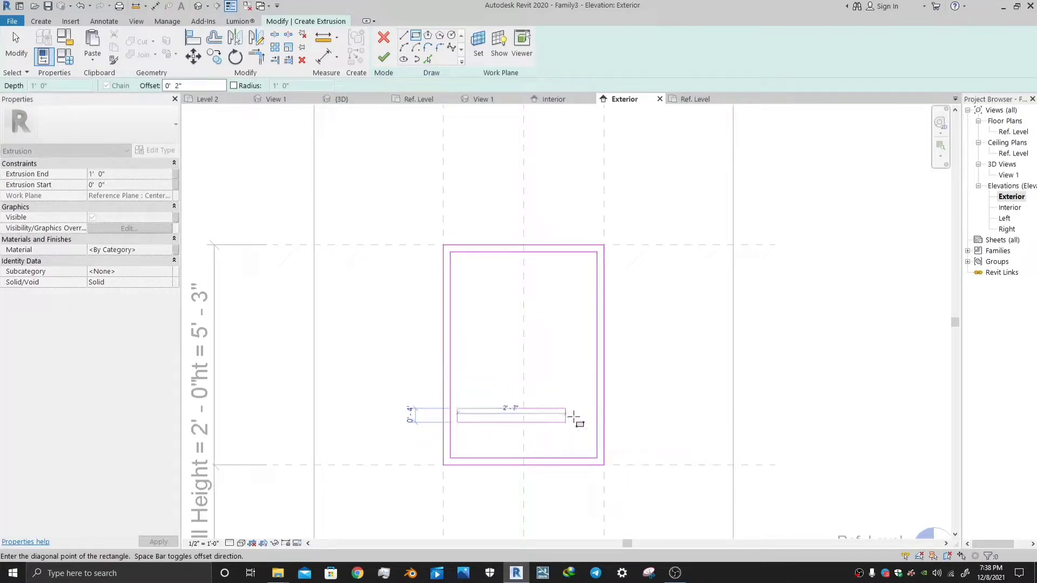
scroll(573, 418, up, 3)
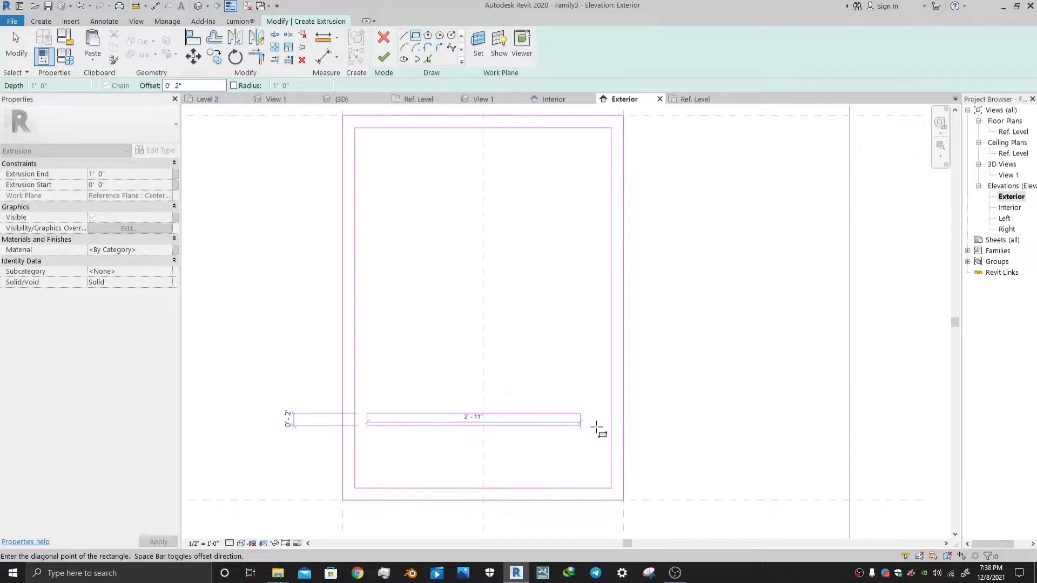
- Complete the thin horizontal rail rectangle across the inset outline
click(605, 427)
key(Escape)
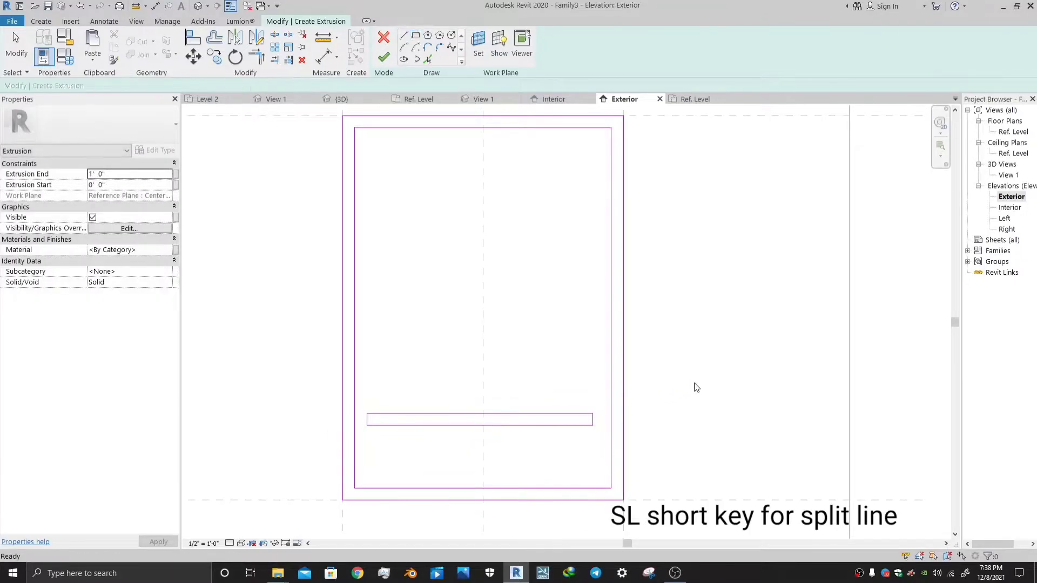
key(Escape)
key(s)
key(l)
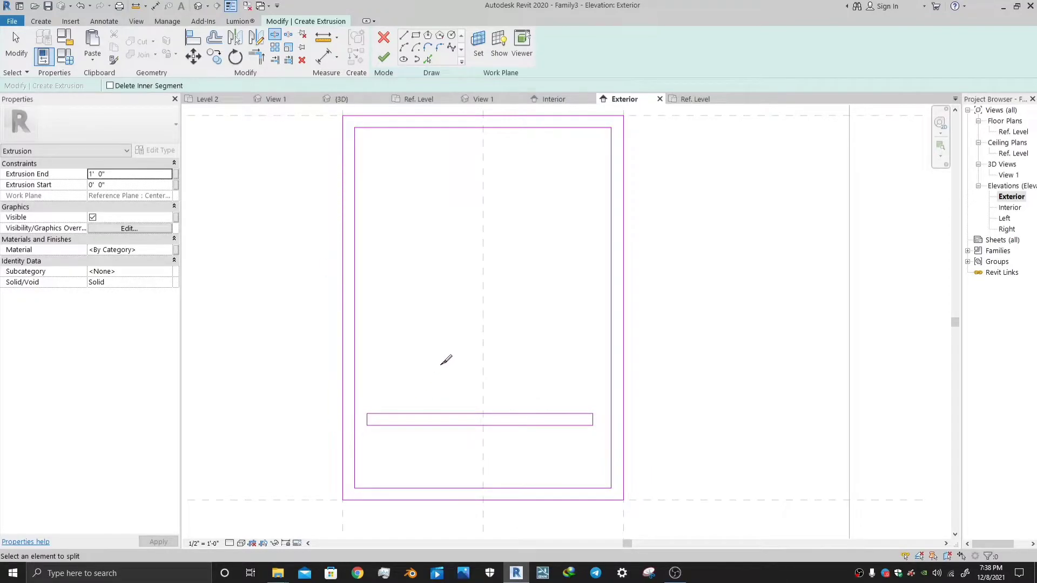
- Trim the rail edges to the inner frame lines with TR to form upper and lower openings
key(t)
key(r)
click(394, 414)
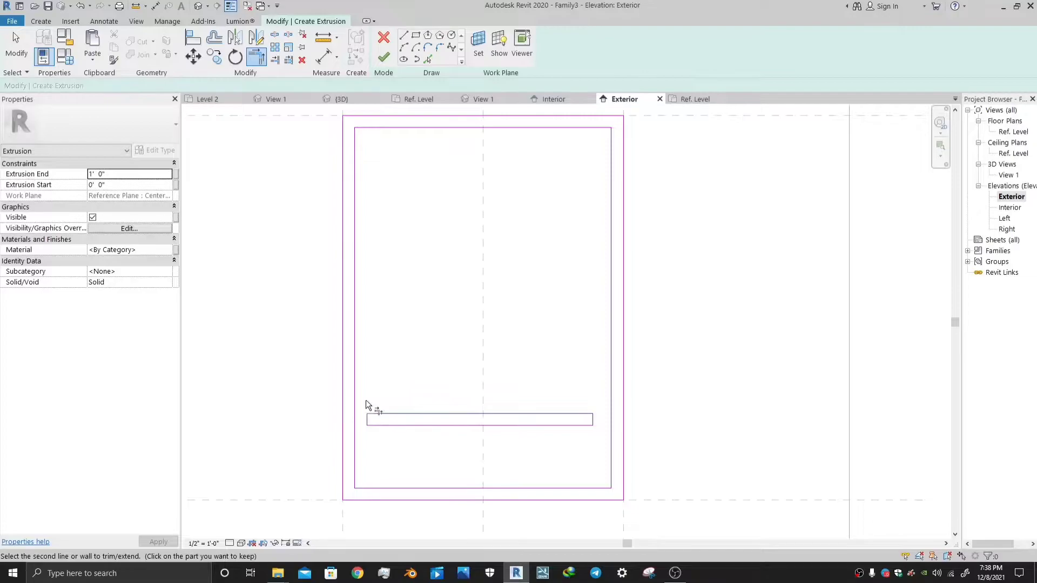
click(357, 386)
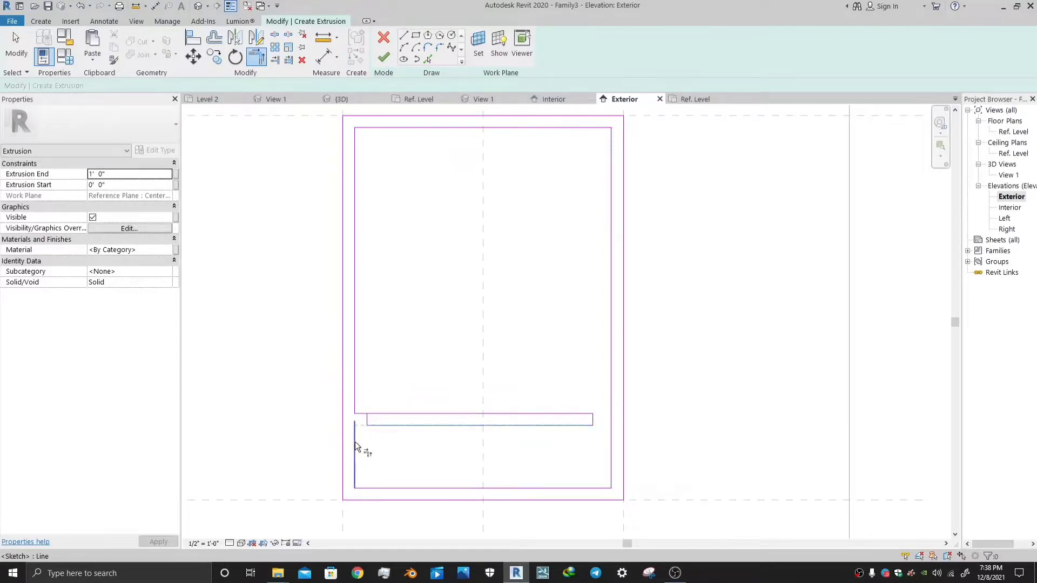
click(354, 442)
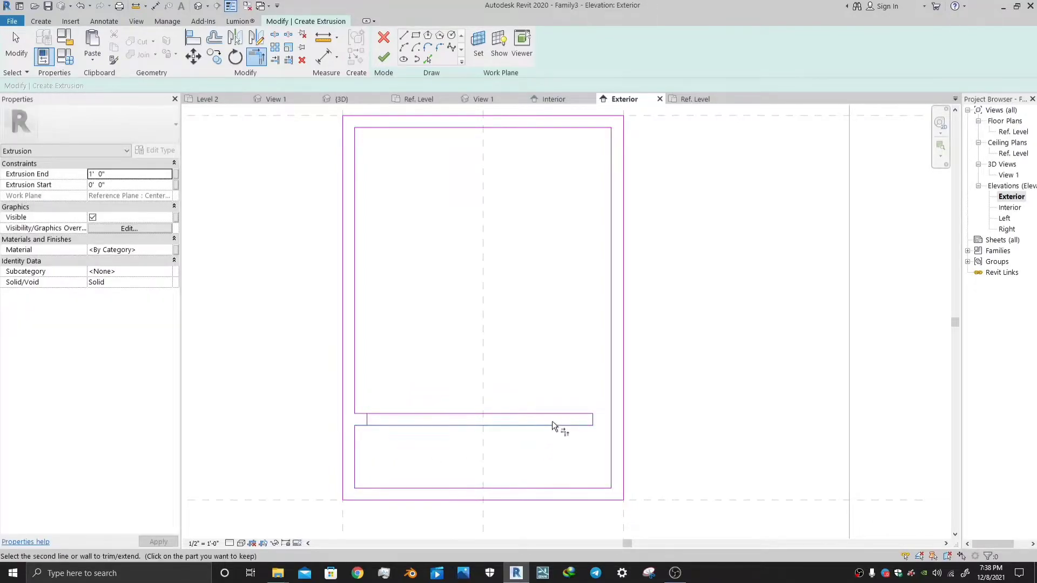
click(611, 458)
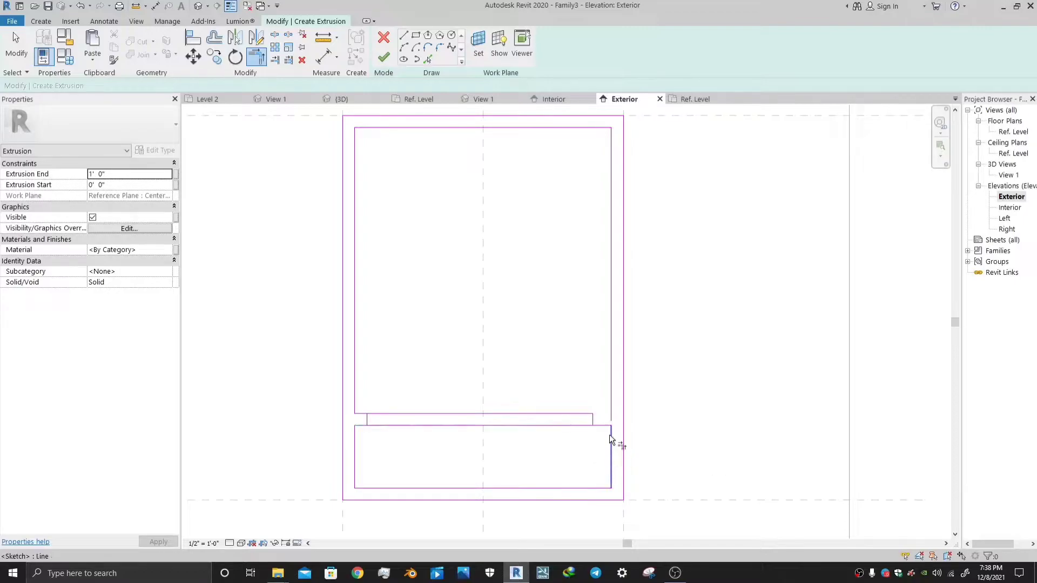
click(564, 414)
click(612, 384)
scroll(553, 386, down, 1)
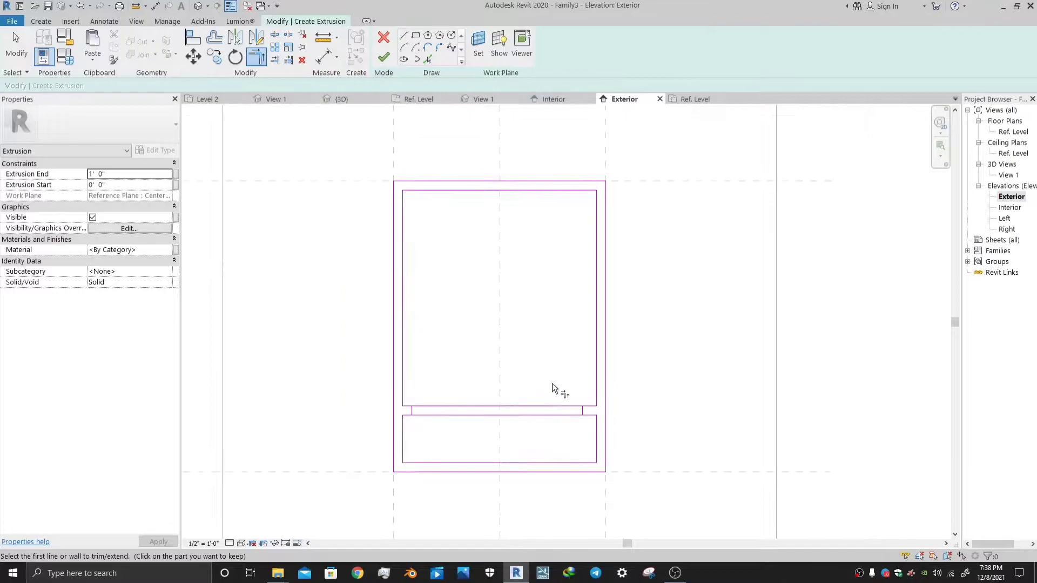
key(Escape)
- Delete the two leftover stray sketch lines
click(412, 414)
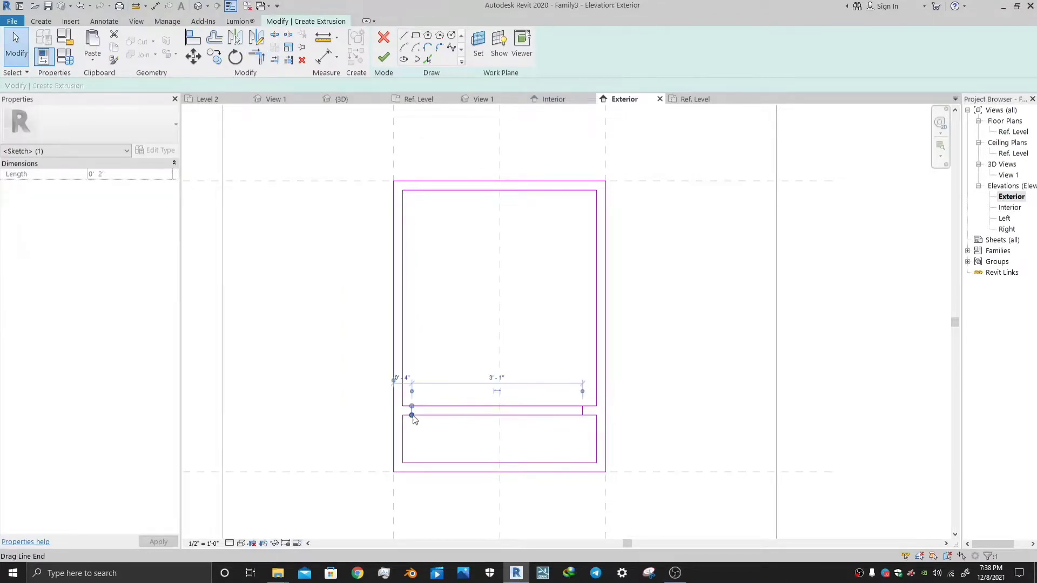
key(Delete)
scroll(588, 417, up, 1)
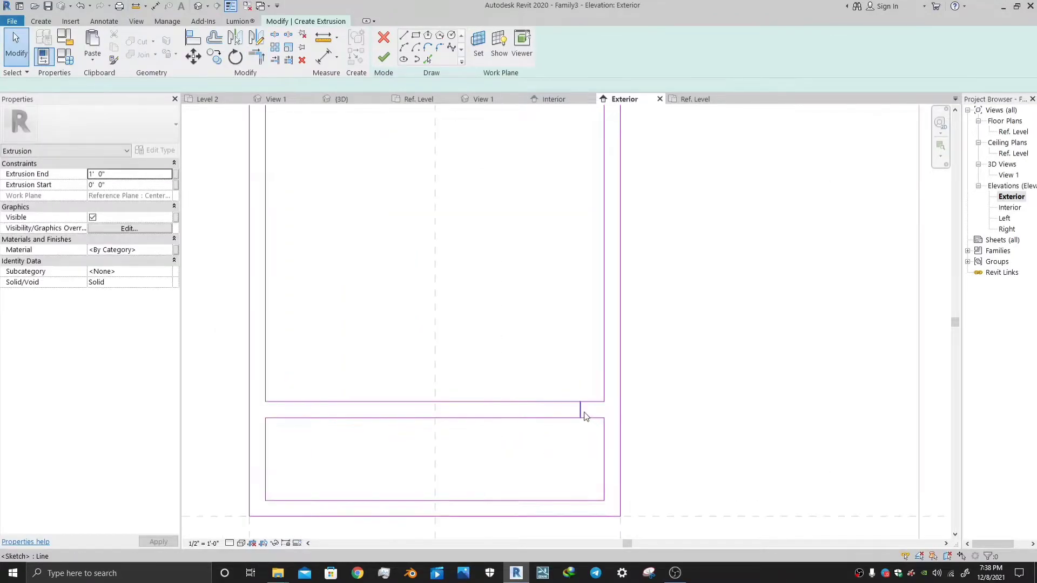
click(583, 412)
key(Delete)
scroll(586, 417, down, 1)
- Make the lower opening 1' 0" tall and drag the upper opening's bottom edge for a 6" rail
click(566, 416)
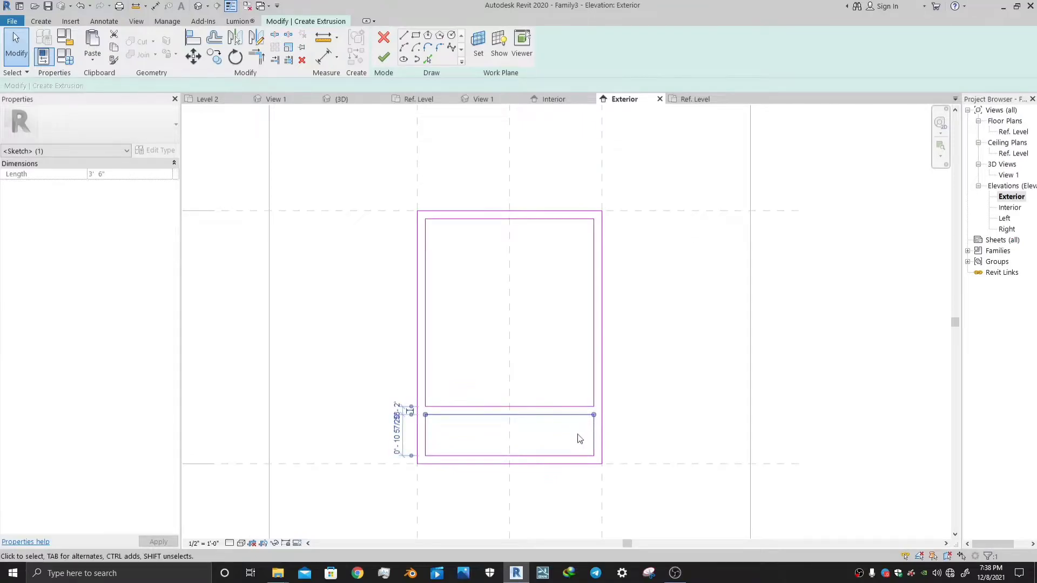
scroll(372, 441, up, 1)
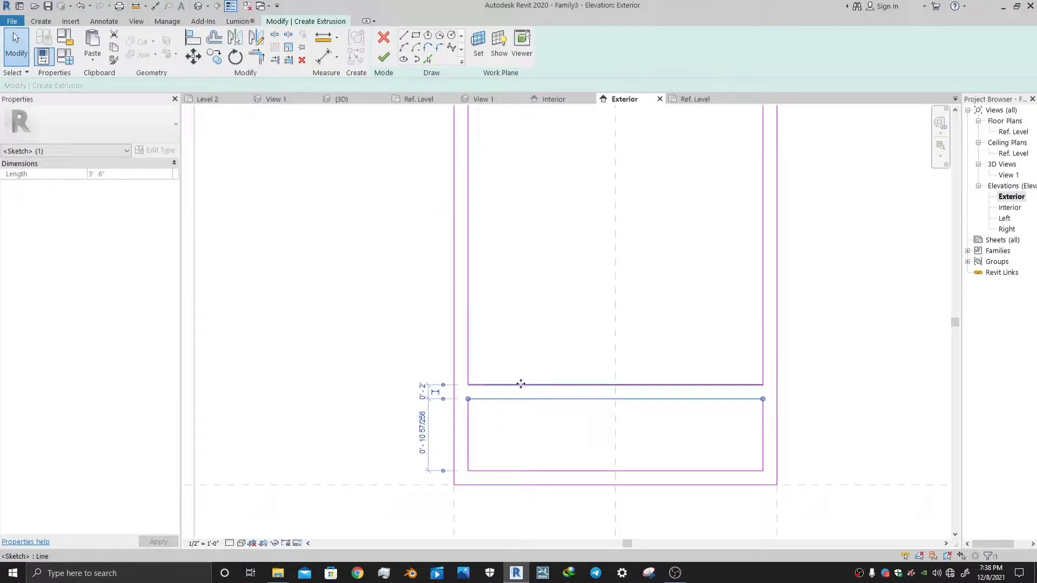
drag(520, 384, 527, 349)
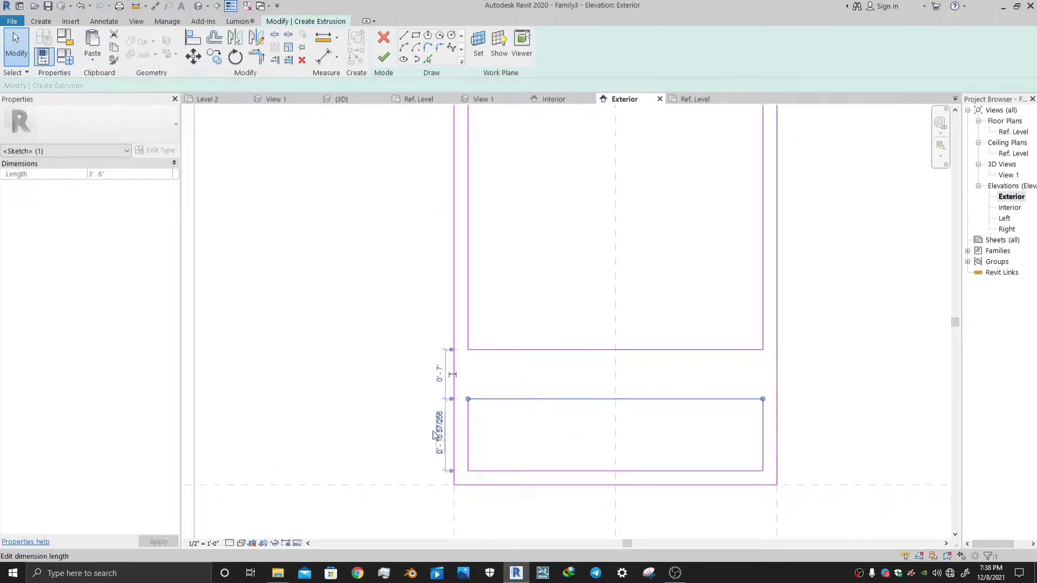
click(226, 334)
click(490, 400)
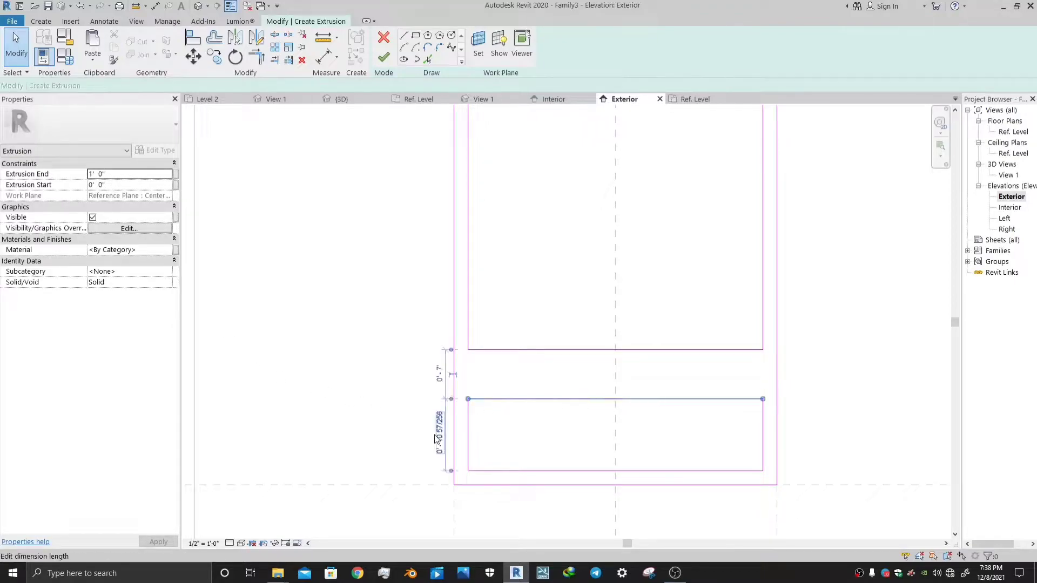
click(439, 432)
text(1)
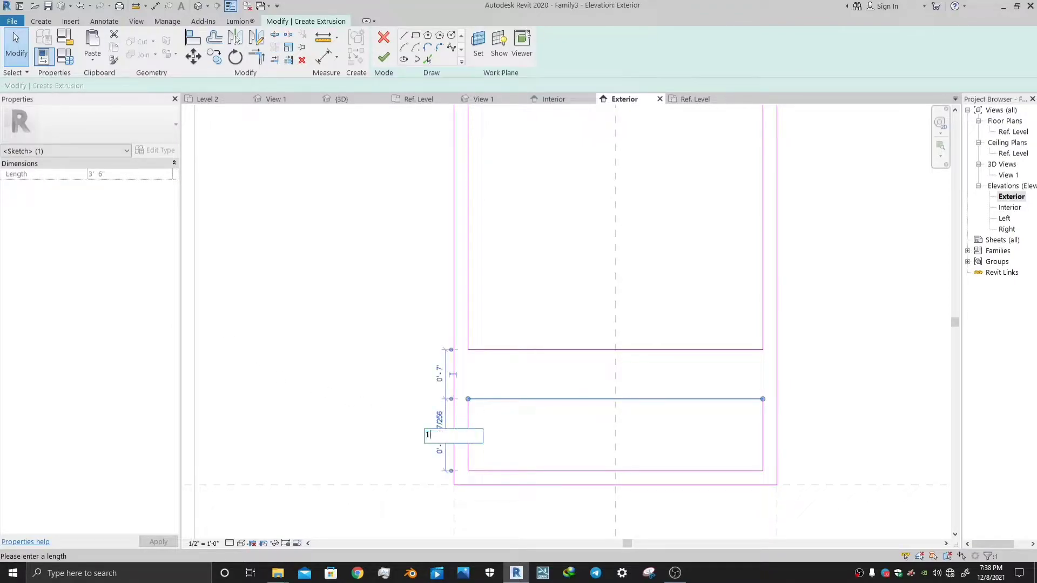
key(Return)
scroll(375, 354, down, 2)
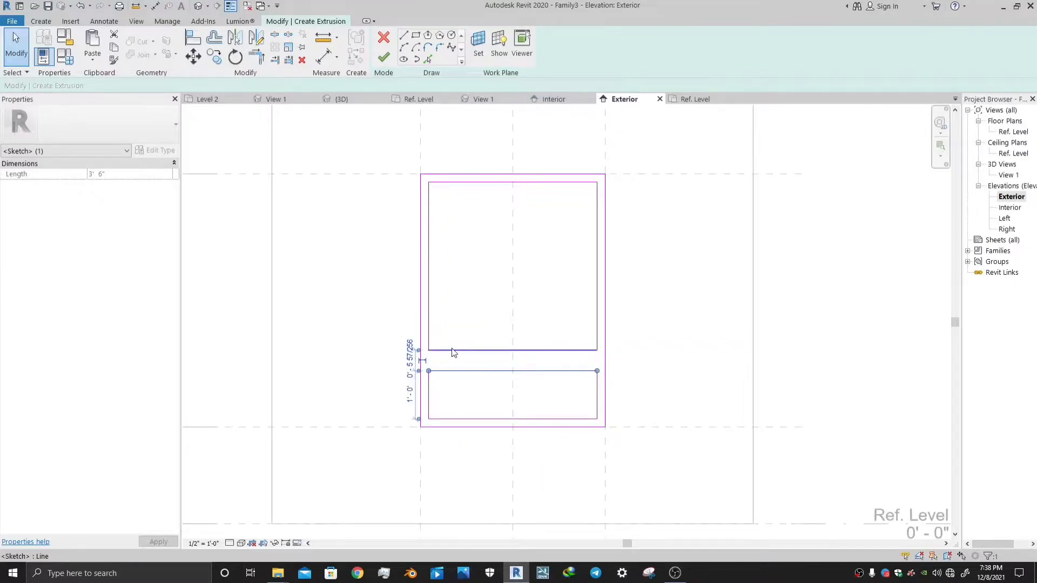
mouse_move(452, 351)
mouse_down()
mouse_move(456, 364)
mouse_move(431, 347)
mouse_move(437, 362)
mouse_up()
- Drag the upper opening's right edge to 1'-8" from the left, leaving 2'-0" on the right
click(259, 307)
scroll(270, 301, down, 2)
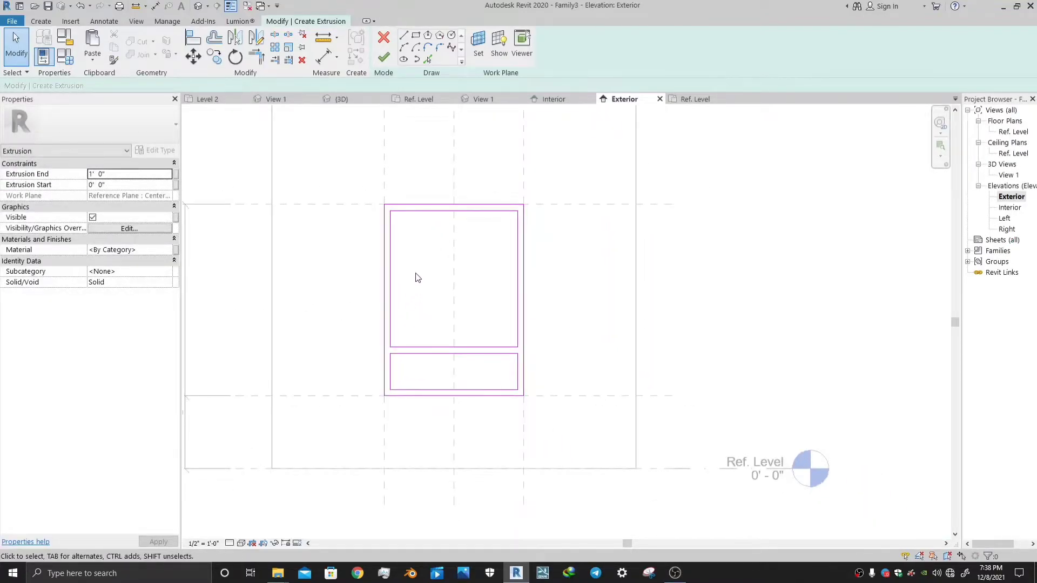
drag(519, 245, 447, 261)
scroll(447, 260, up, 3)
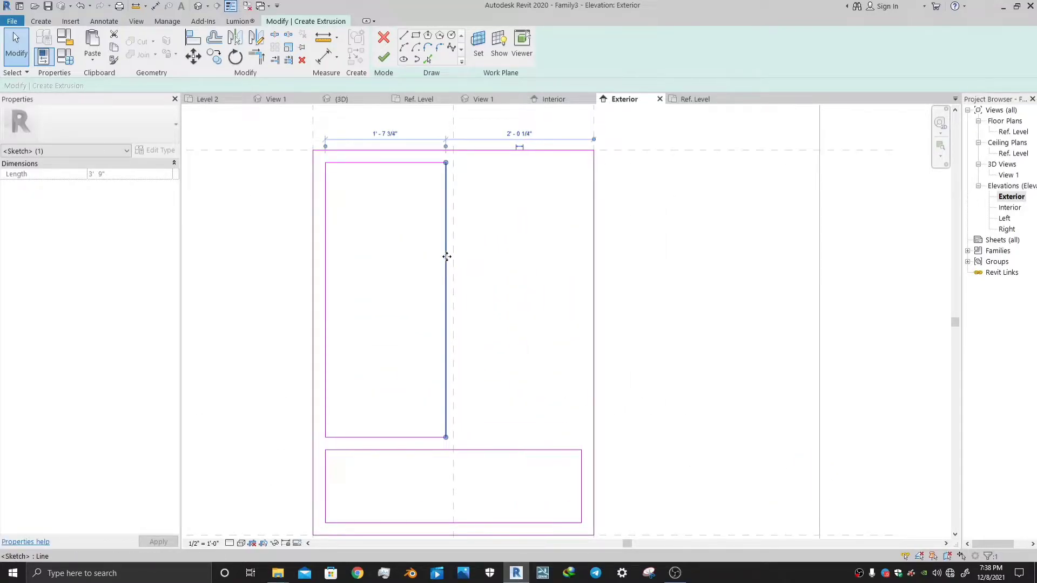
drag(446, 257, 448, 256)
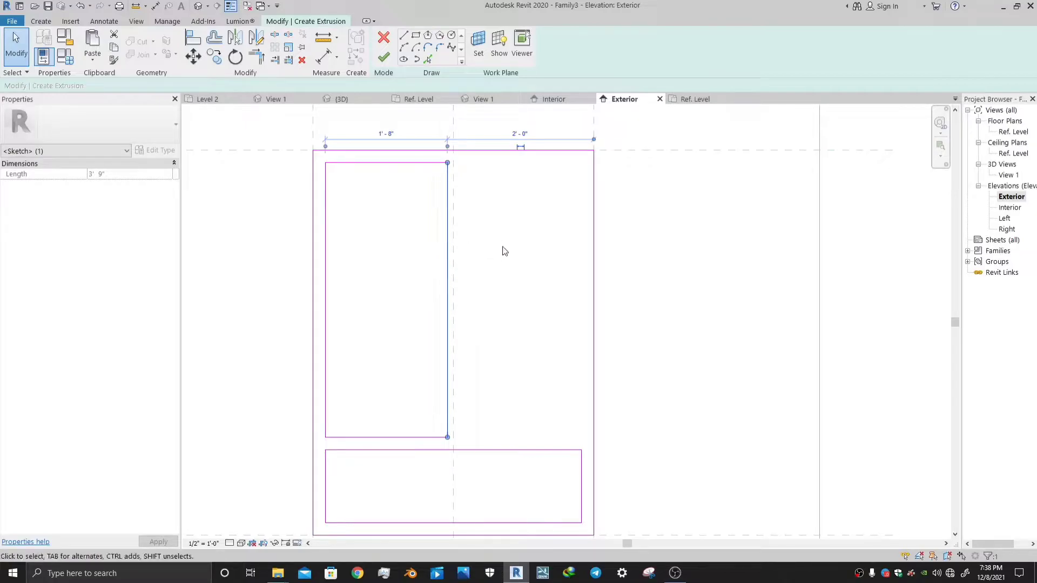
scroll(502, 251, down, 1)
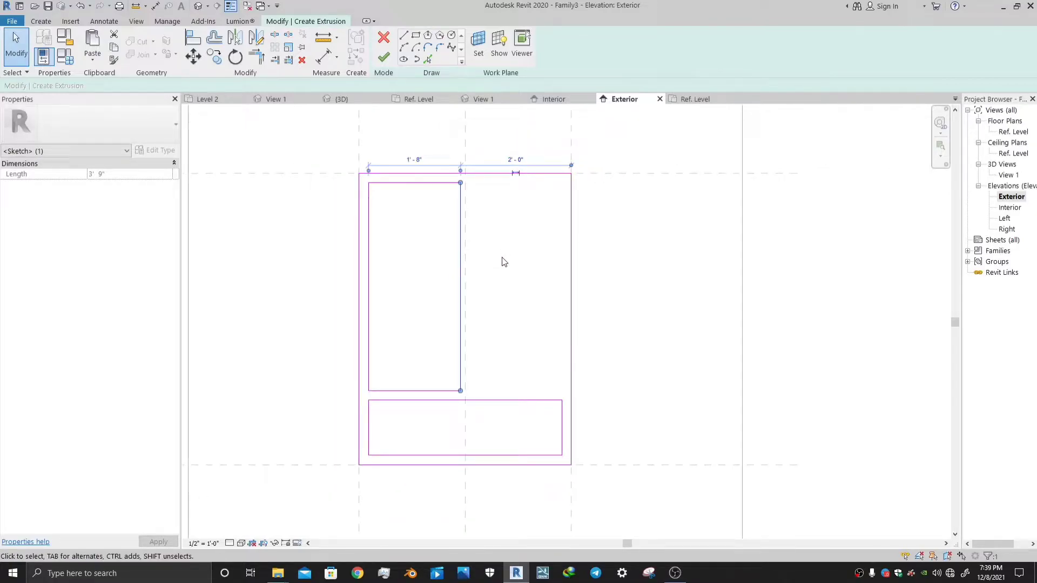
- Crossing-select the four sketch lines of the left pane
click(495, 246)
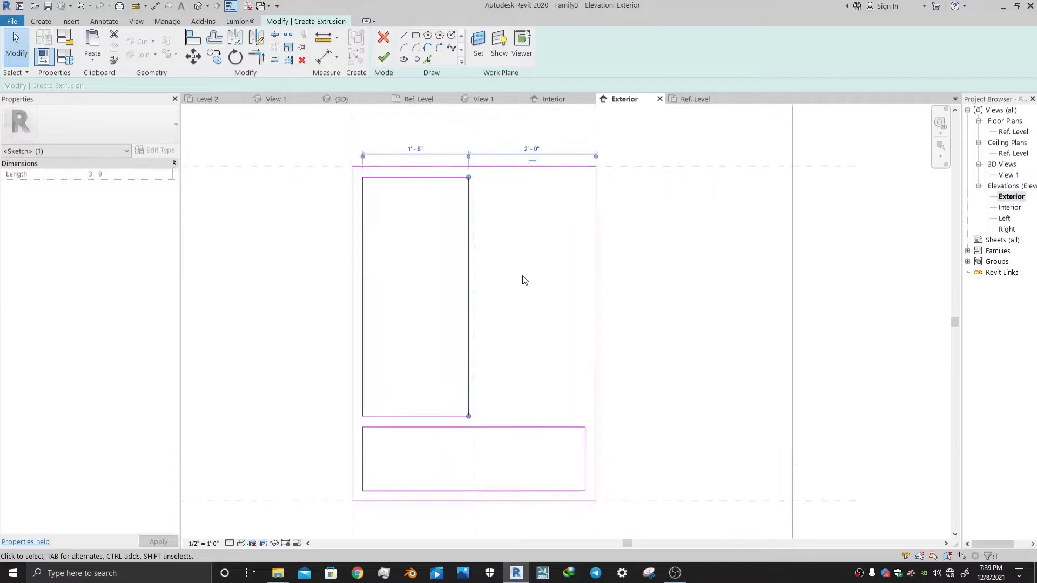
click(518, 275)
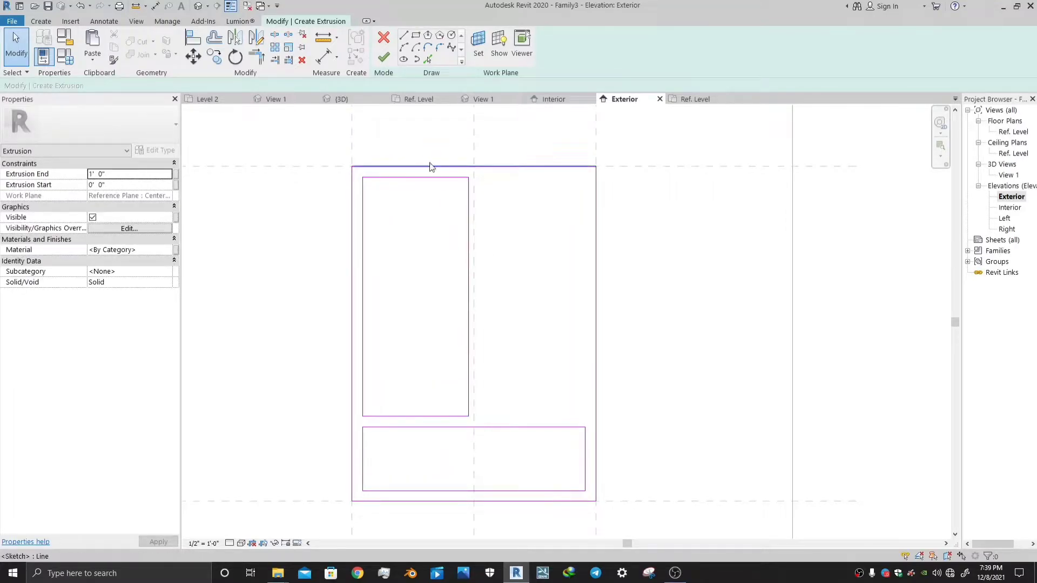
drag(484, 177, 437, 270)
drag(371, 388, 364, 424)
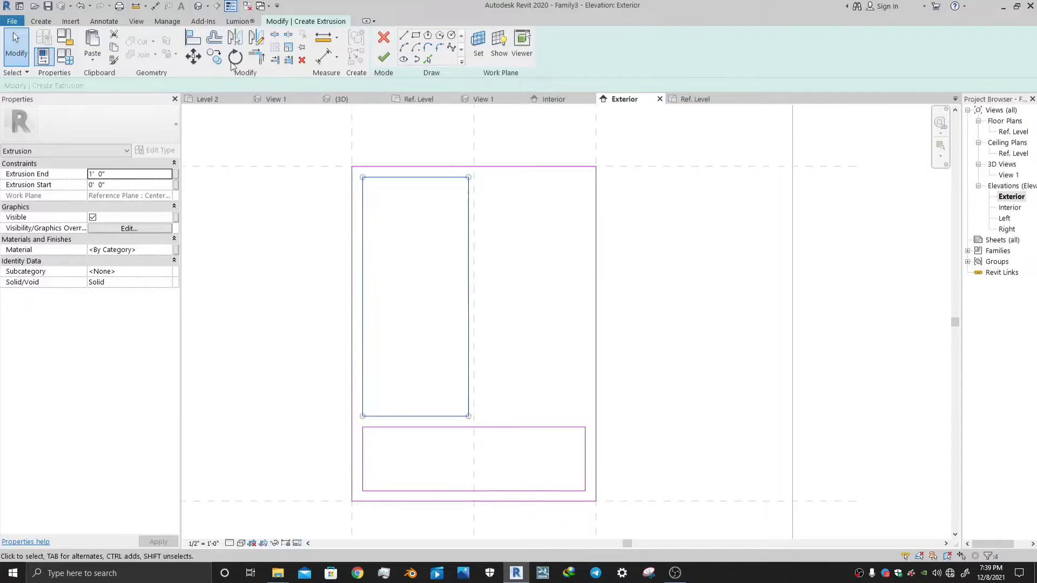
- Copy the left pane rectangle to the right side of the frame
click(214, 56)
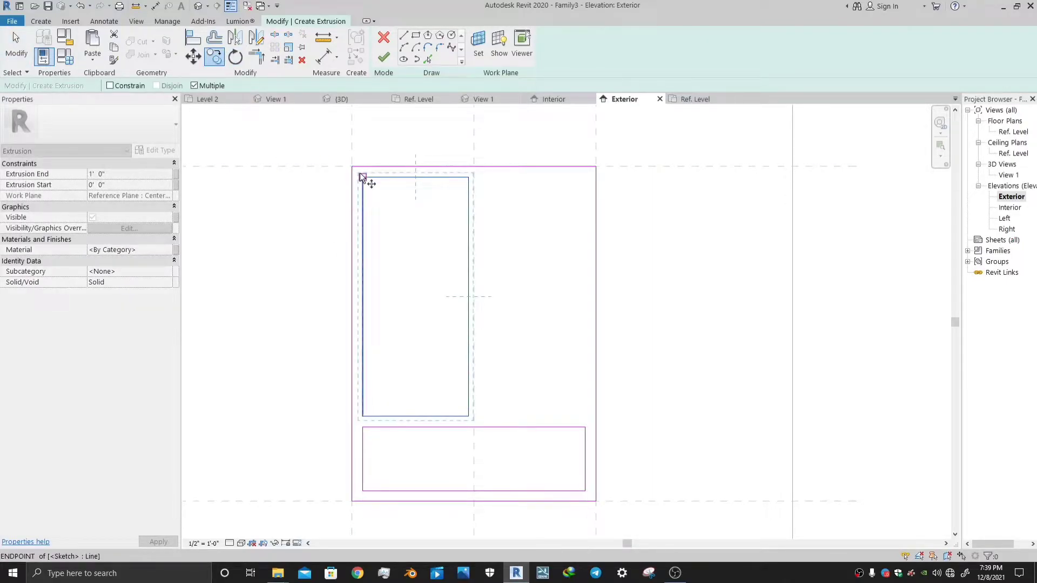
click(362, 177)
scroll(493, 174, up, 3)
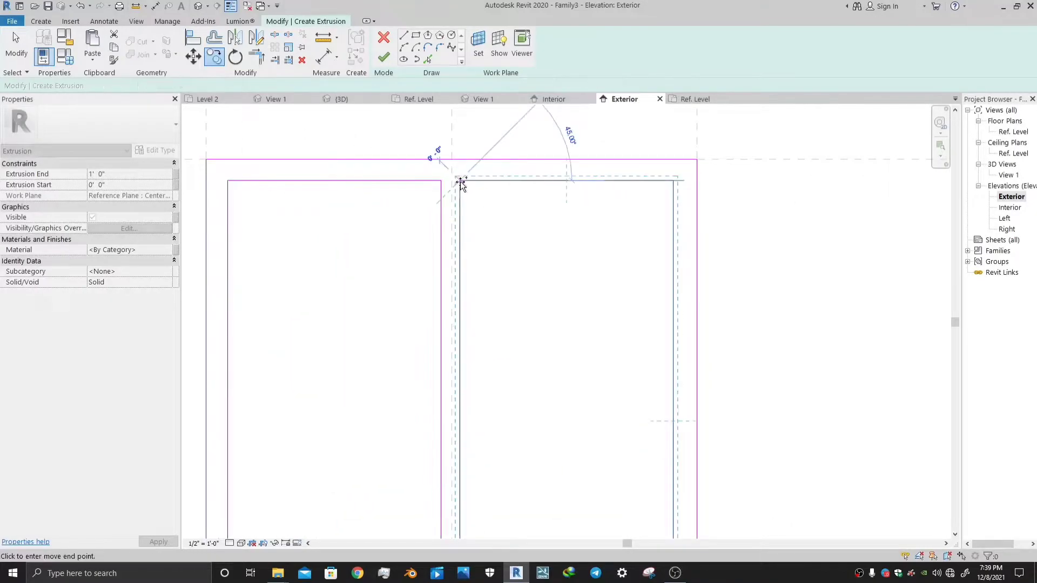
scroll(621, 191, down, 2)
key(Escape)
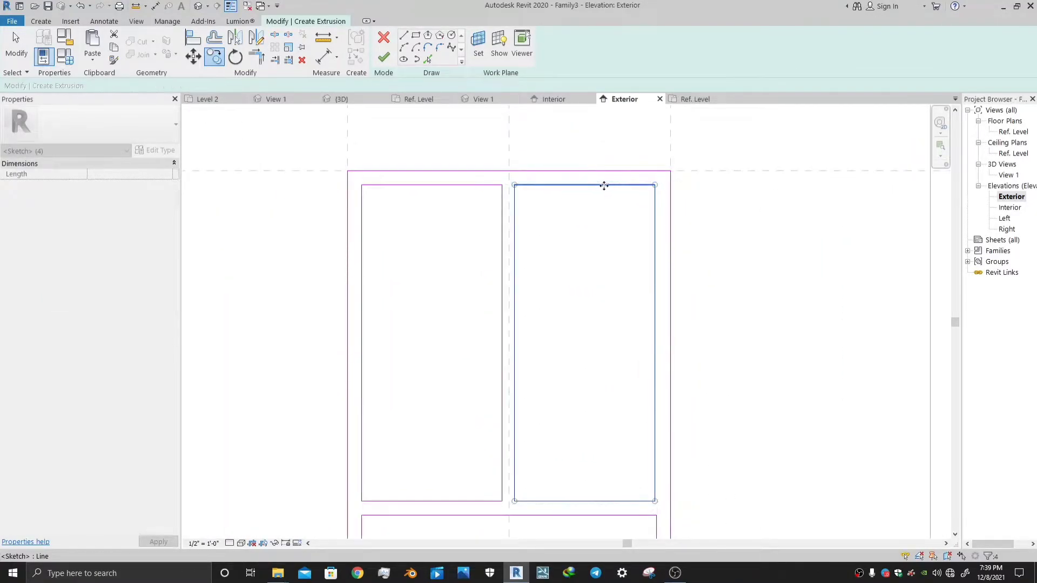
key(Escape)
- Set the copied pane's gaps to 0' 2" at the frame's right edge and between panes
click(651, 230)
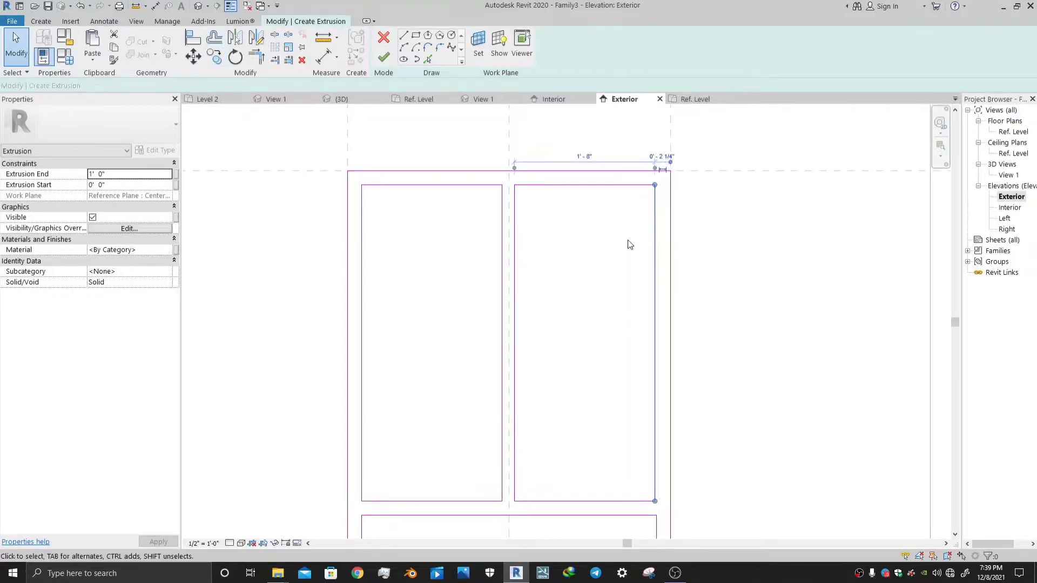
click(670, 155)
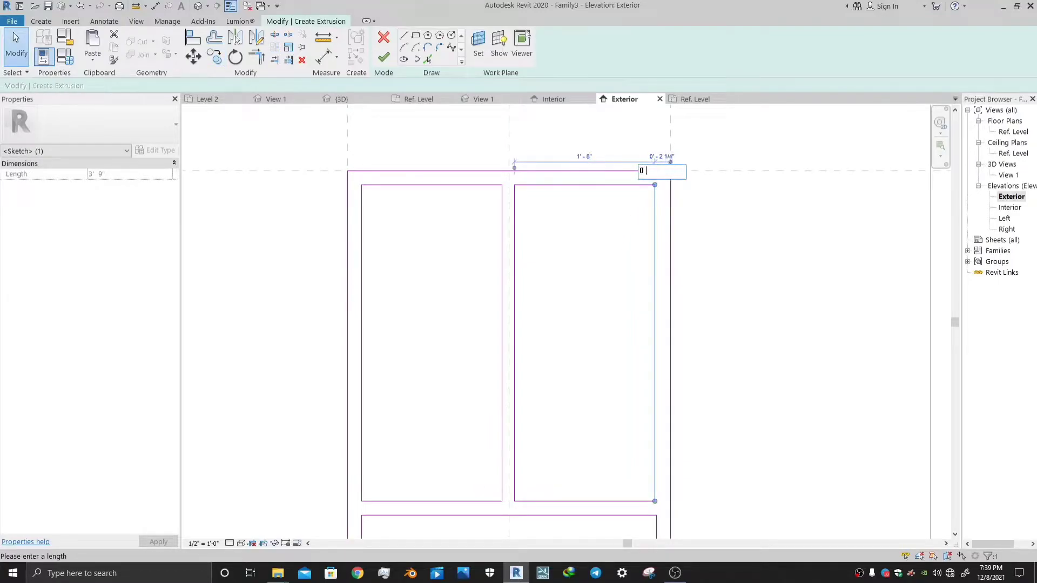
text(0 2)
key(Return)
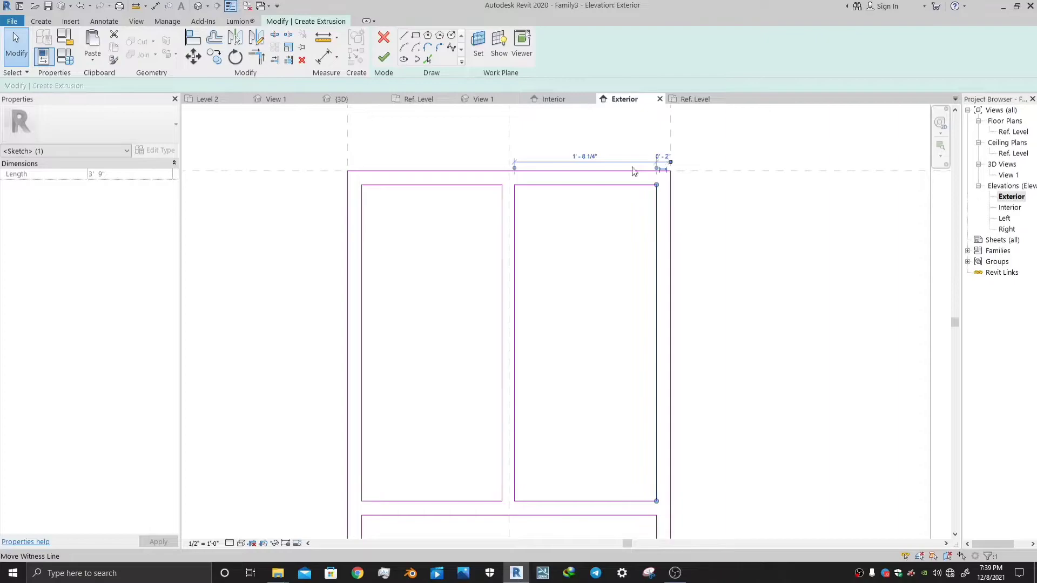
click(515, 237)
middle_drag(545, 201, 493, 365)
scroll(493, 366, up, 2)
click(605, 218)
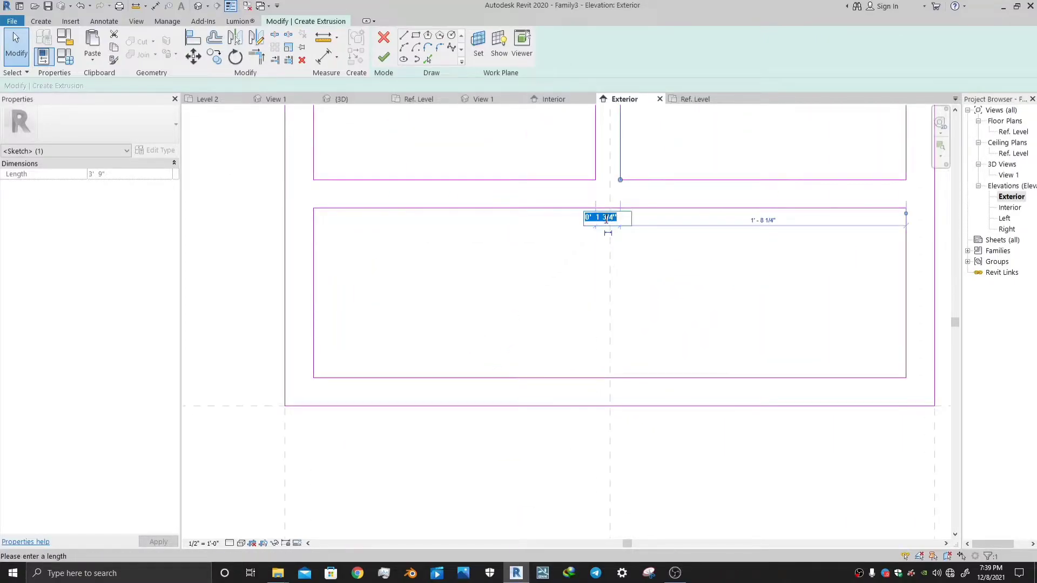
key(Return)
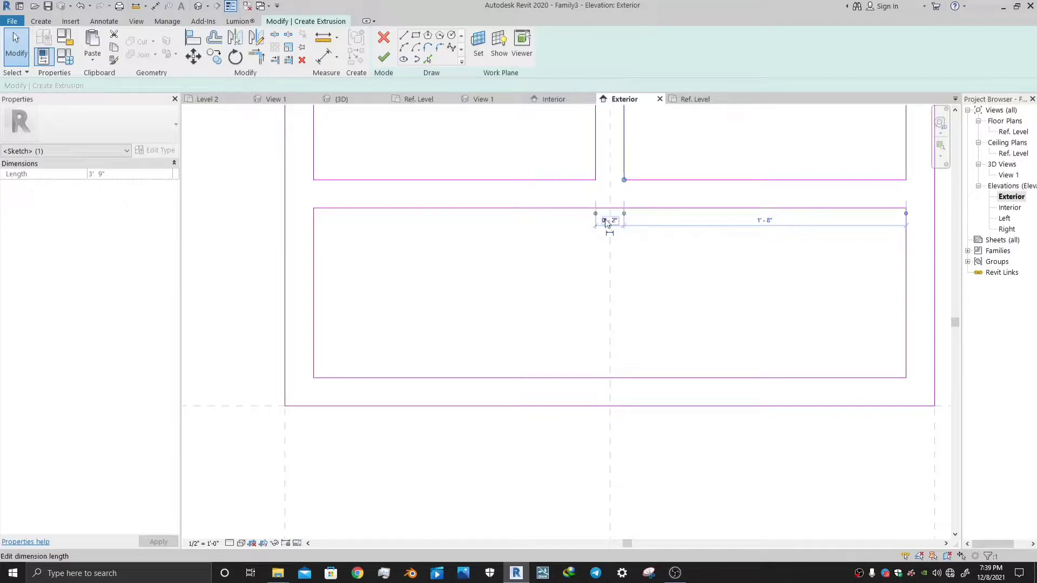
scroll(650, 250, down, 4)
middle_drag(682, 188, 633, 363)
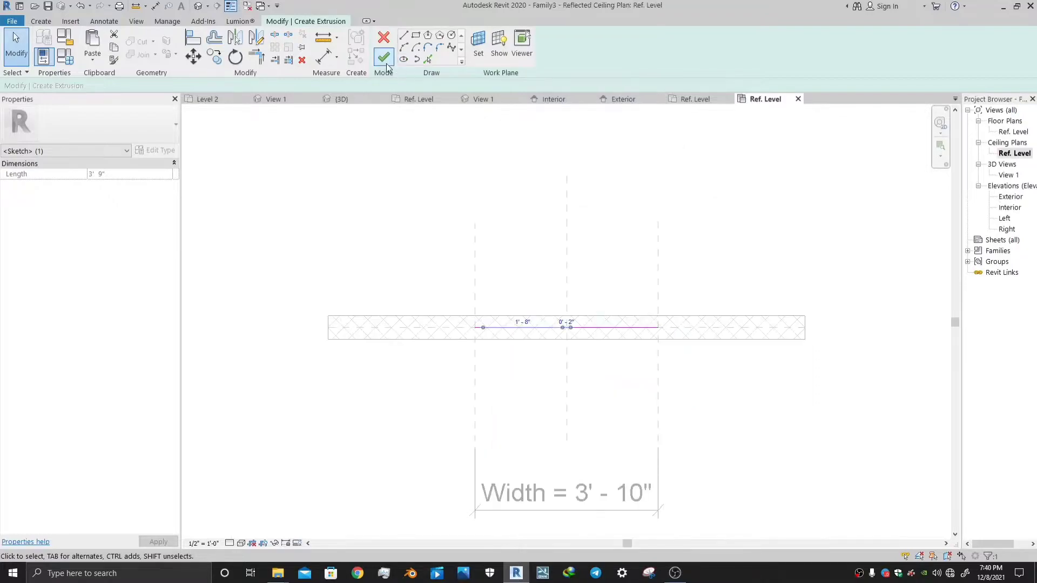
- Finish the frame extrusion and set the family Width to 4'-0"
click(383, 57)
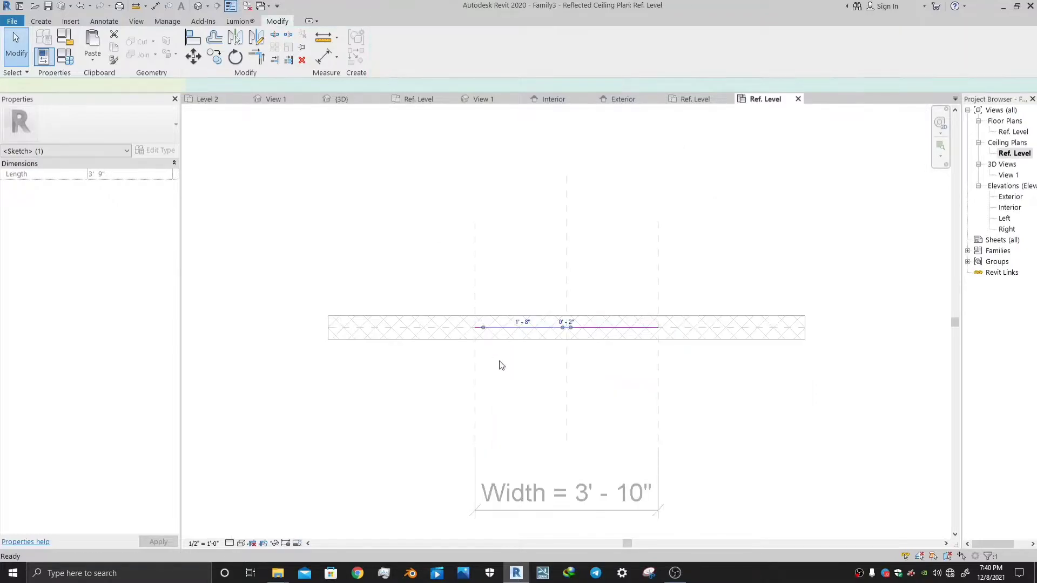
double_click(597, 498)
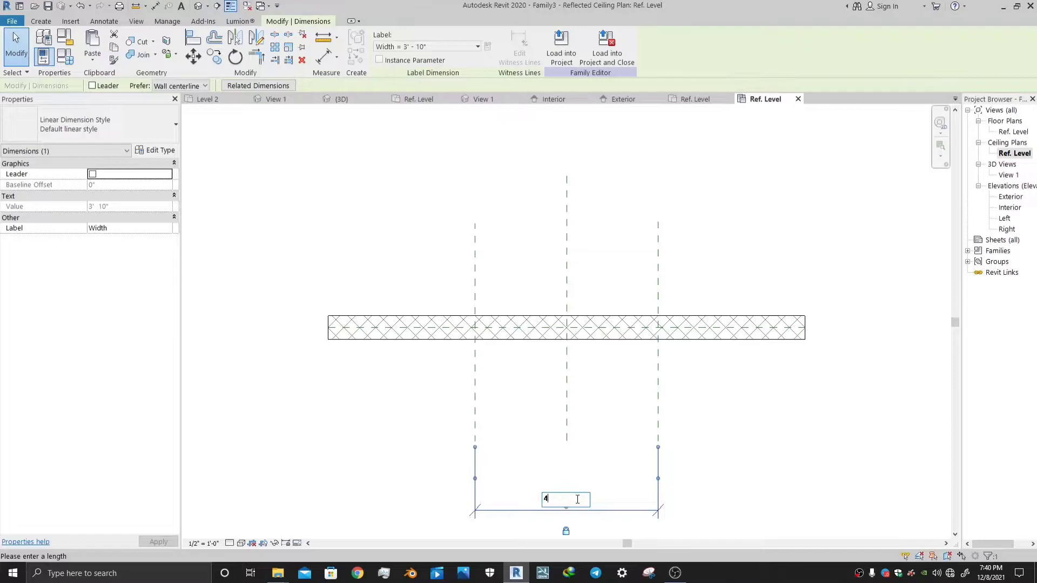
text(4)
key(Return)
- Open 3D View 1, view it from the FRONT, and select the frame extrusion
double_click(1008, 175)
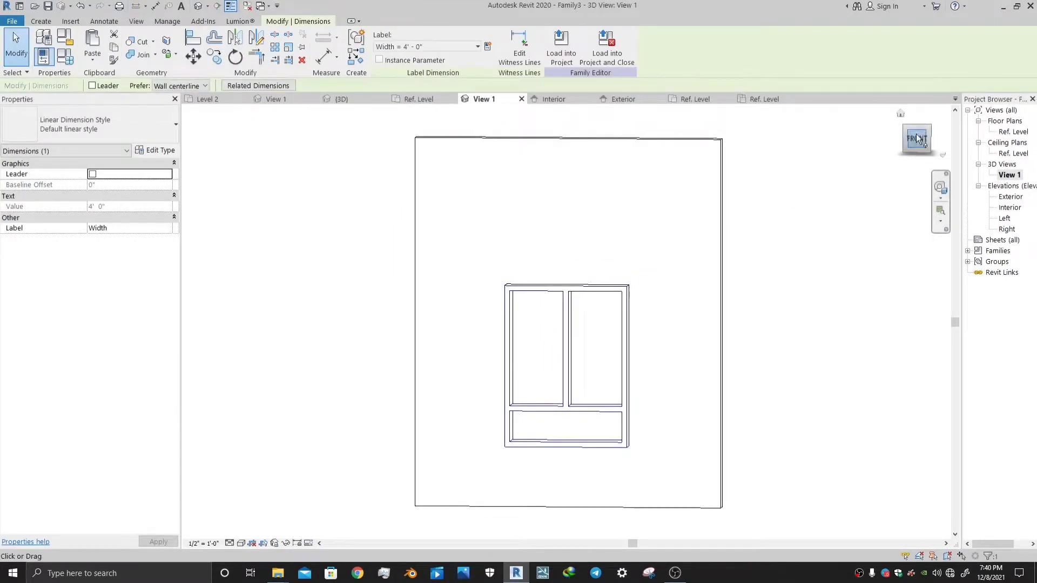
click(916, 138)
click(512, 351)
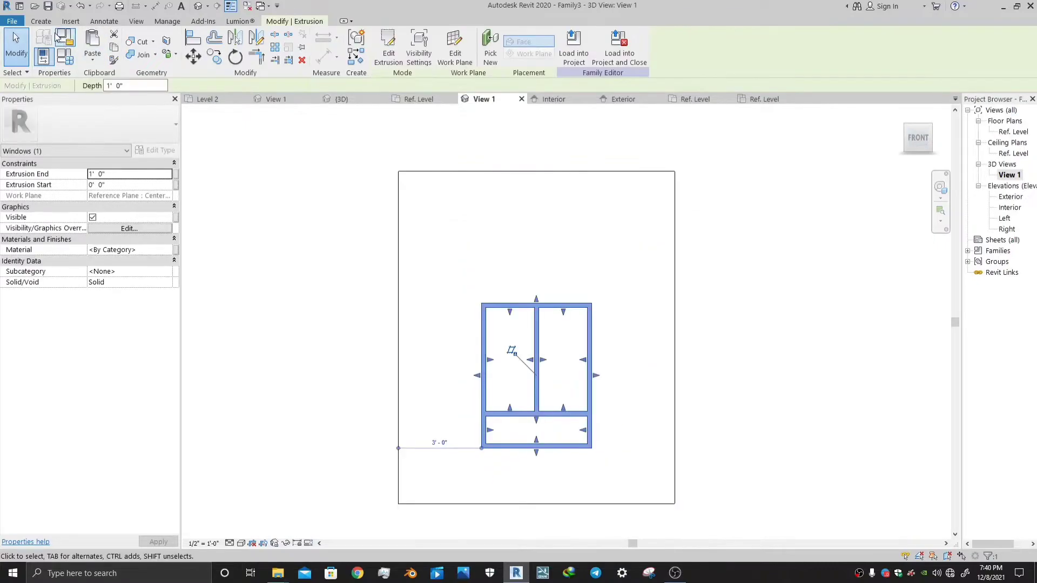
click(51, 26)
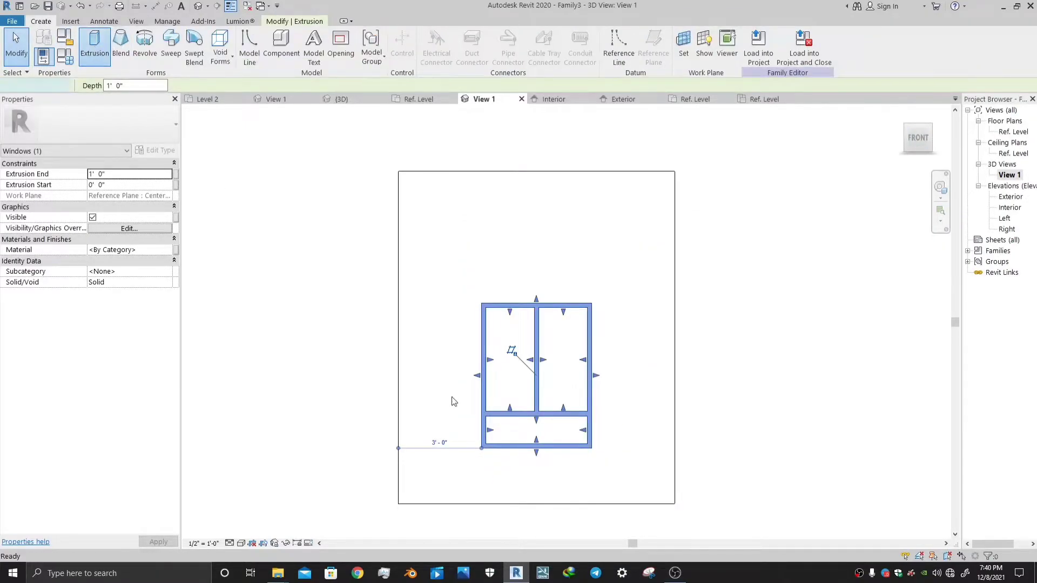
- Switch to the Exterior elevation and cancel the refused extrusion sketch
click(97, 51)
scroll(490, 355, up, 2)
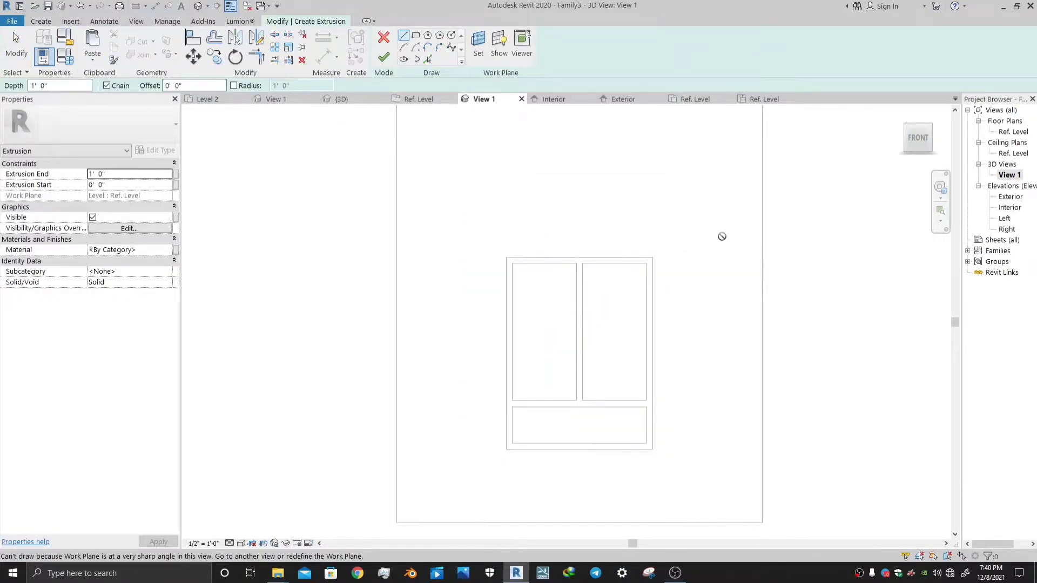
scroll(722, 234, down, 2)
double_click(1011, 197)
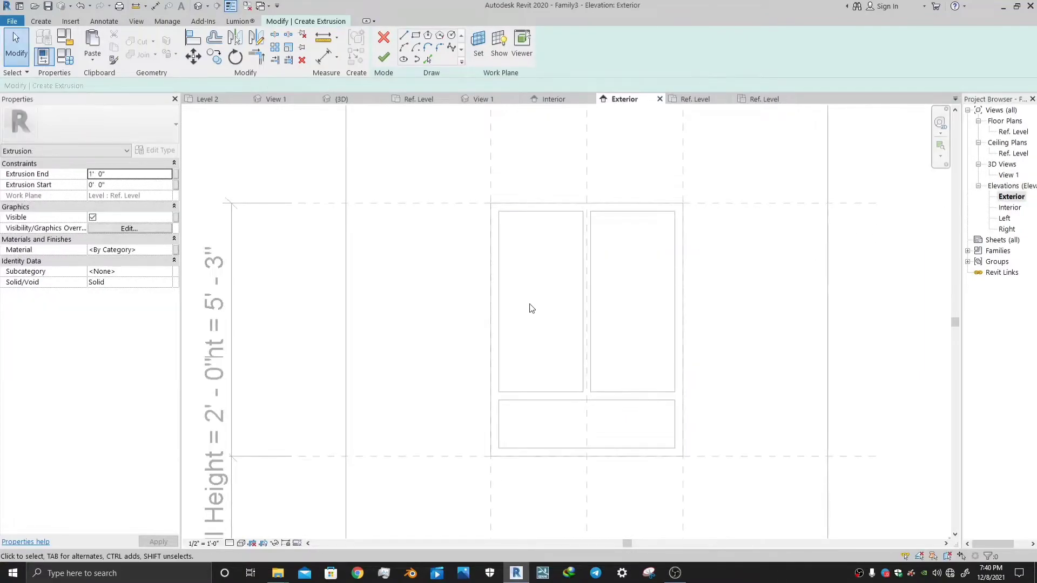
click(50, 22)
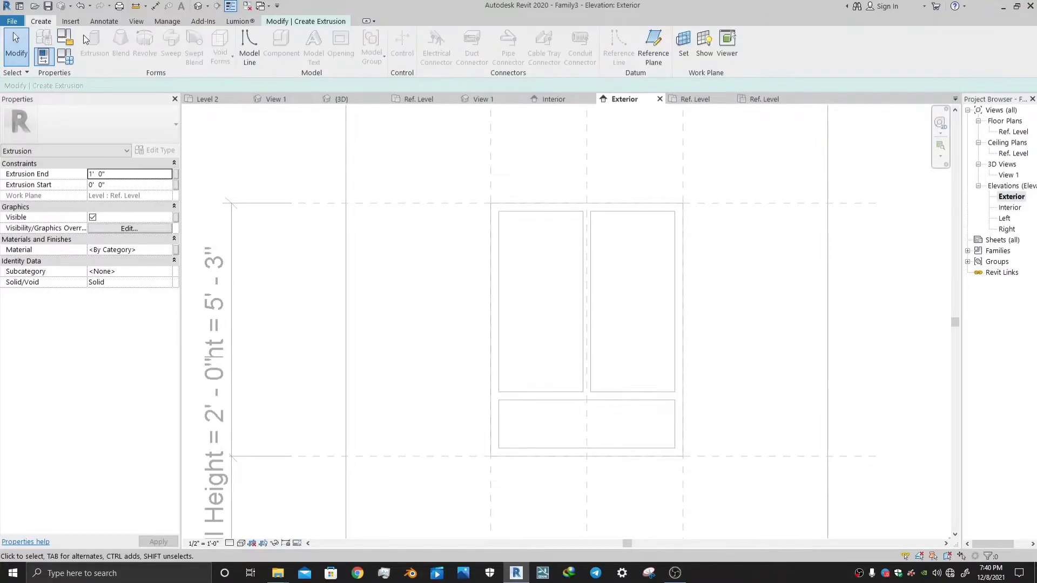
click(305, 23)
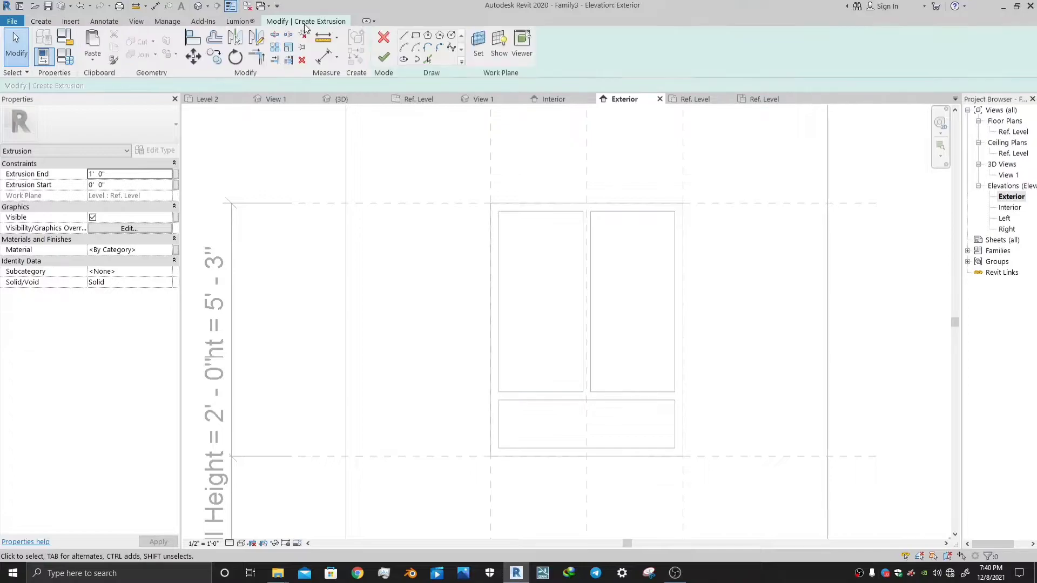
click(416, 39)
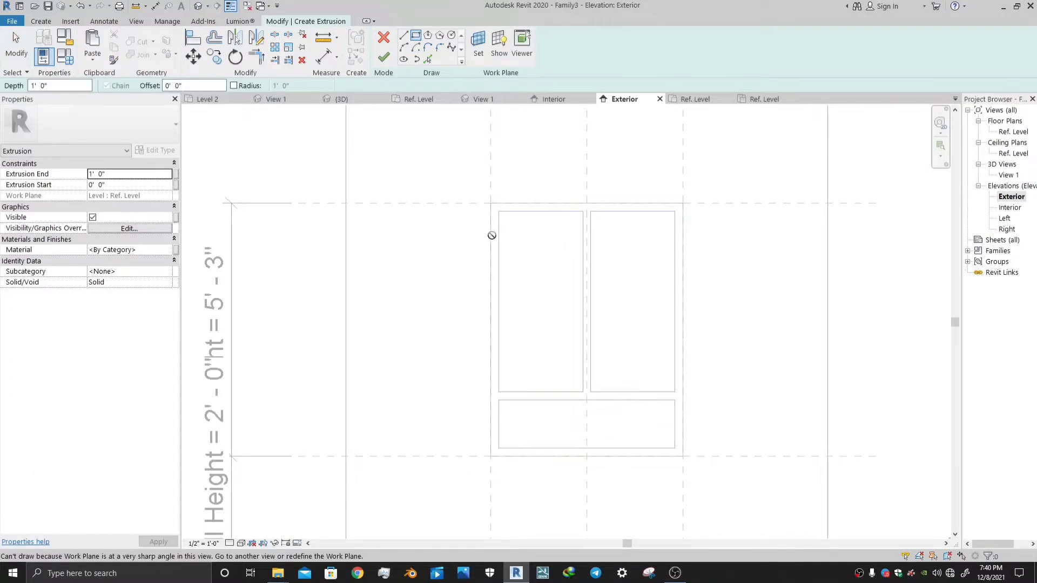
click(390, 43)
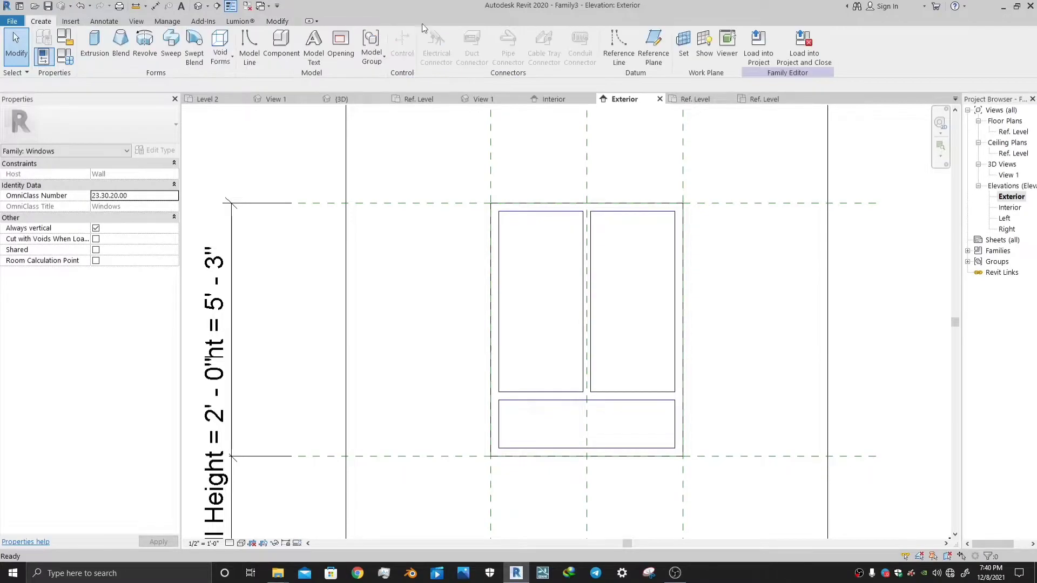
- Set the wall as the work plane using Pick a plane
click(683, 42)
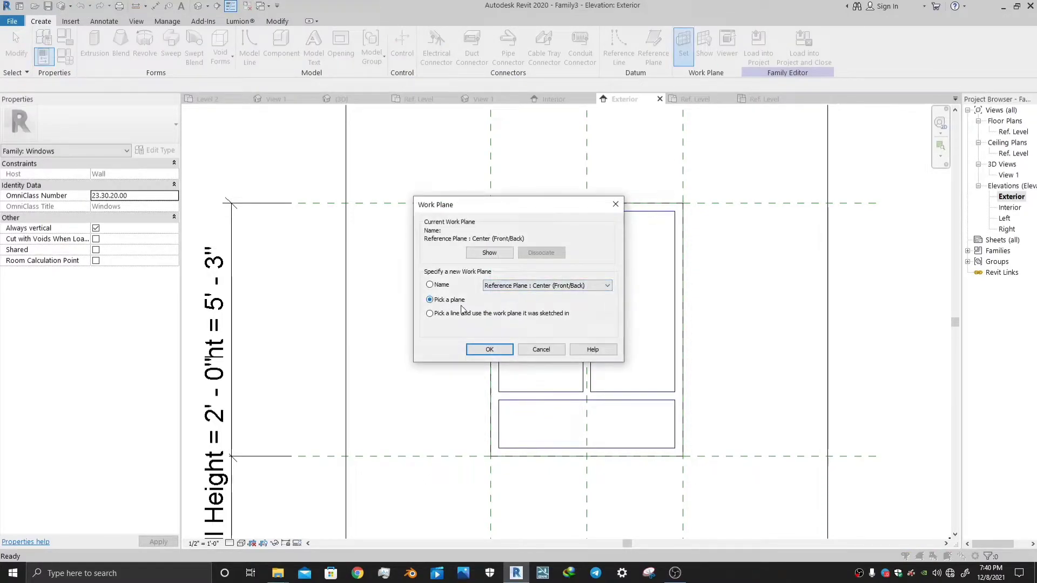
click(475, 349)
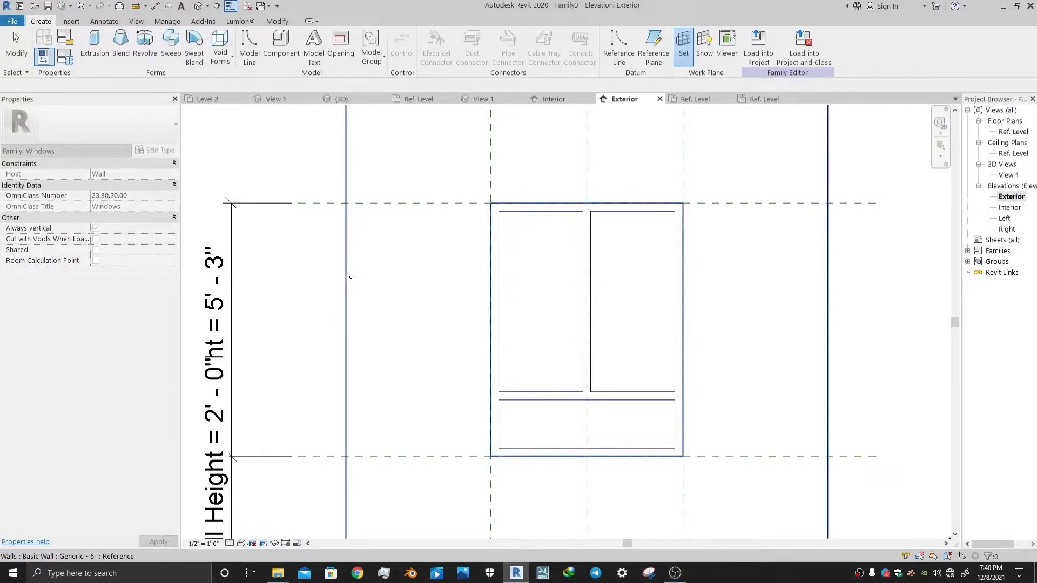
click(351, 277)
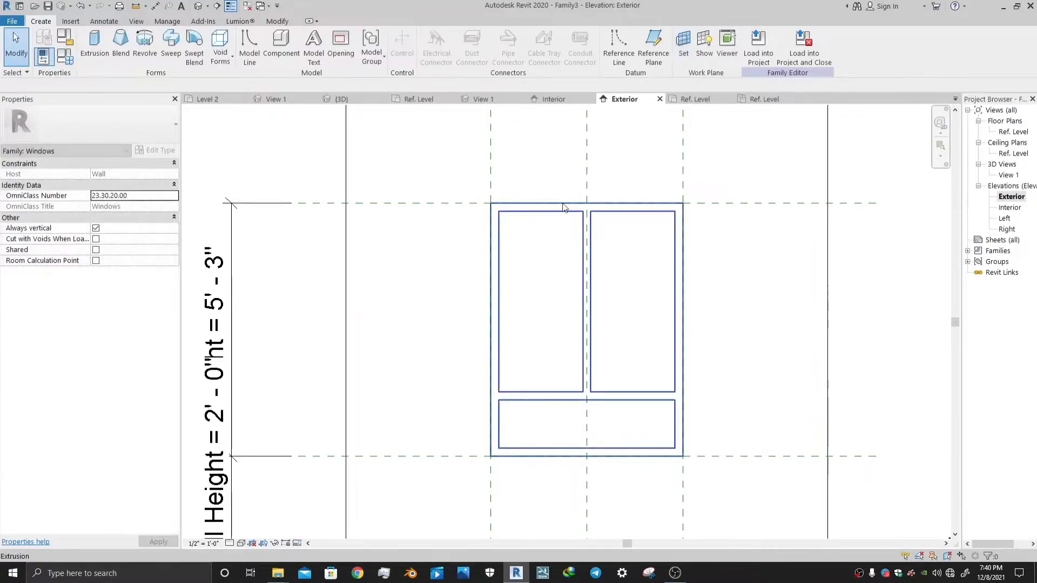
- Start a new extrusion and draw a rectangle over the left upper pane
click(99, 43)
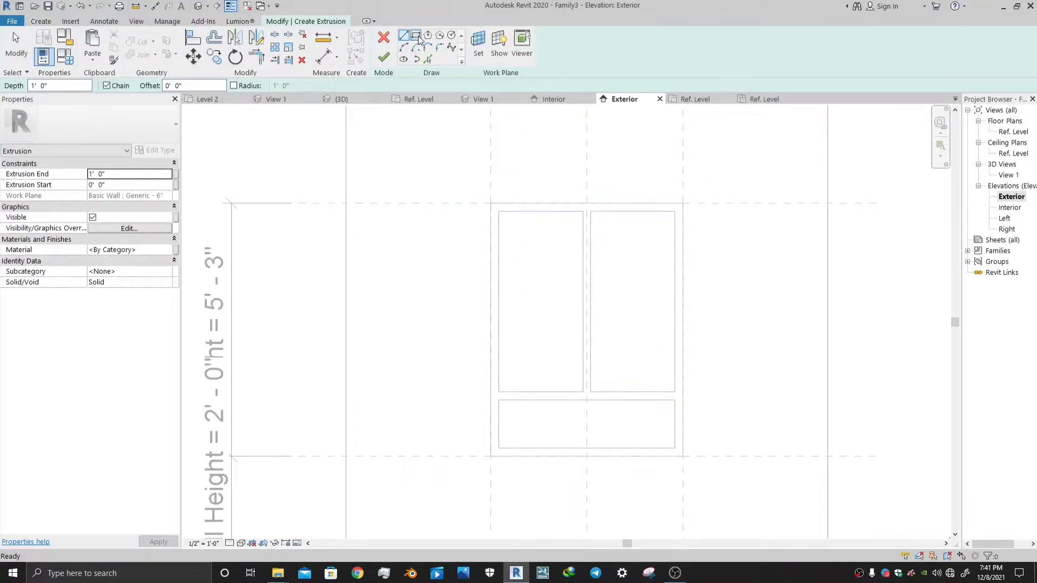
click(418, 39)
click(499, 392)
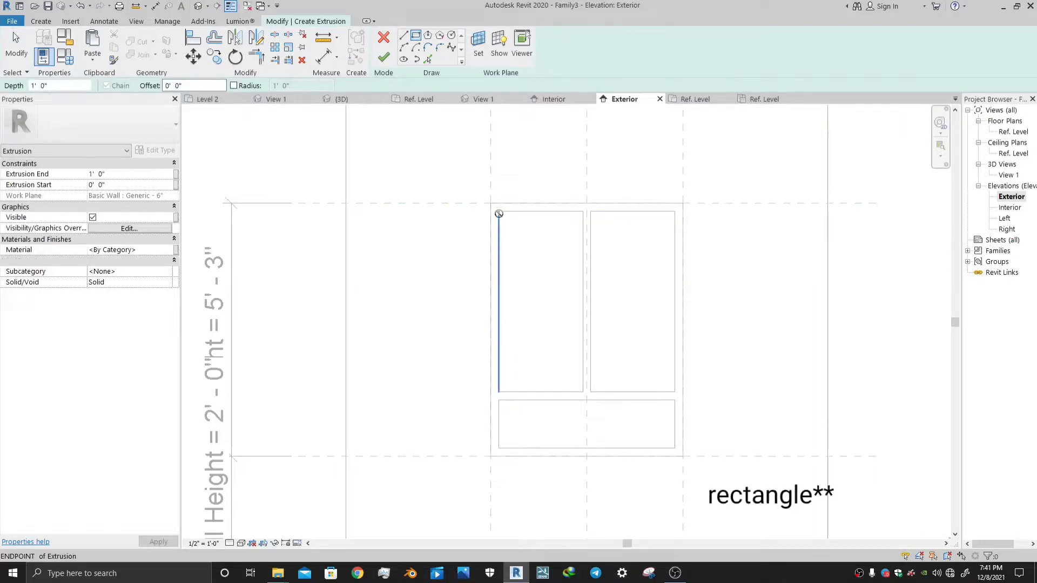
click(499, 214)
click(583, 392)
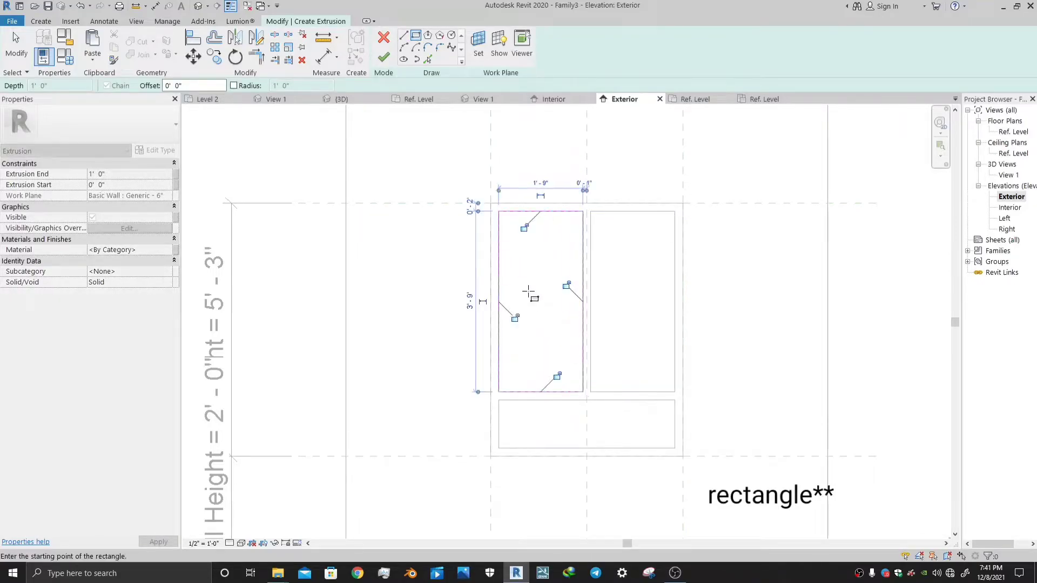
- Set the rectangle offset to 0' 3" and draw the inset rectangle inside the sash outline
double_click(191, 85)
text(0 3)
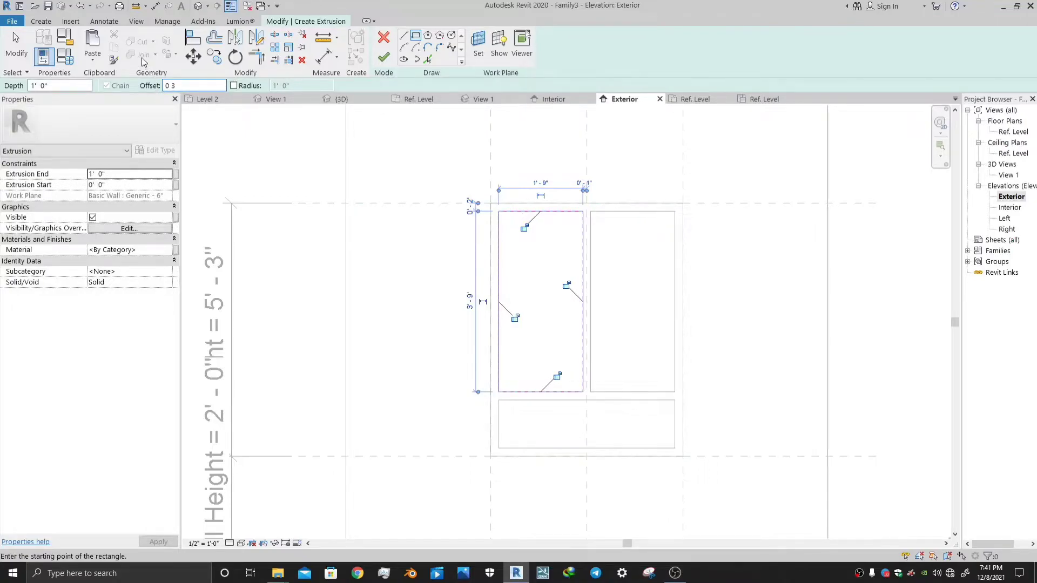
key(Return)
click(499, 215)
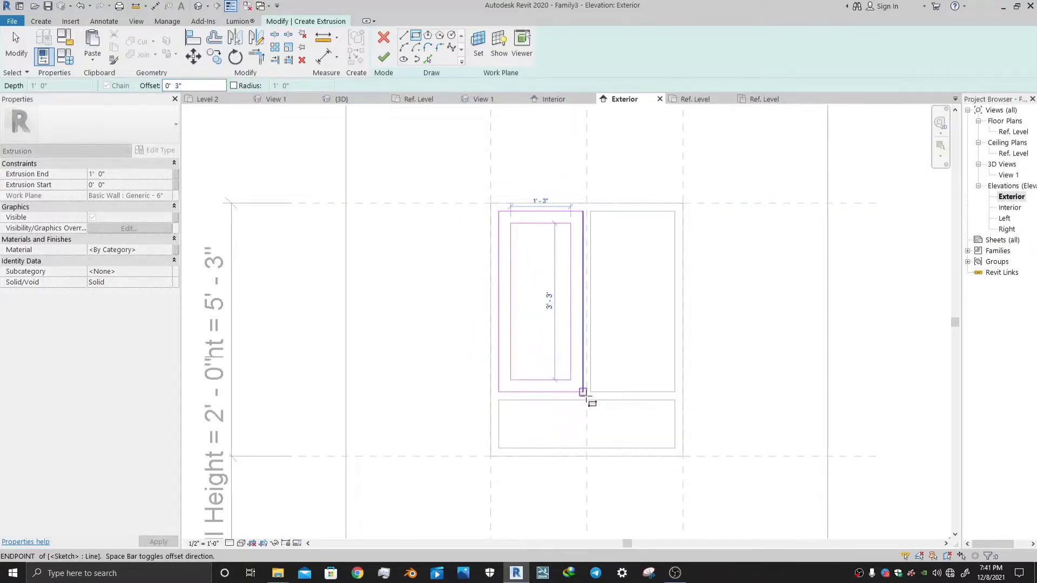
click(582, 391)
key(Escape)
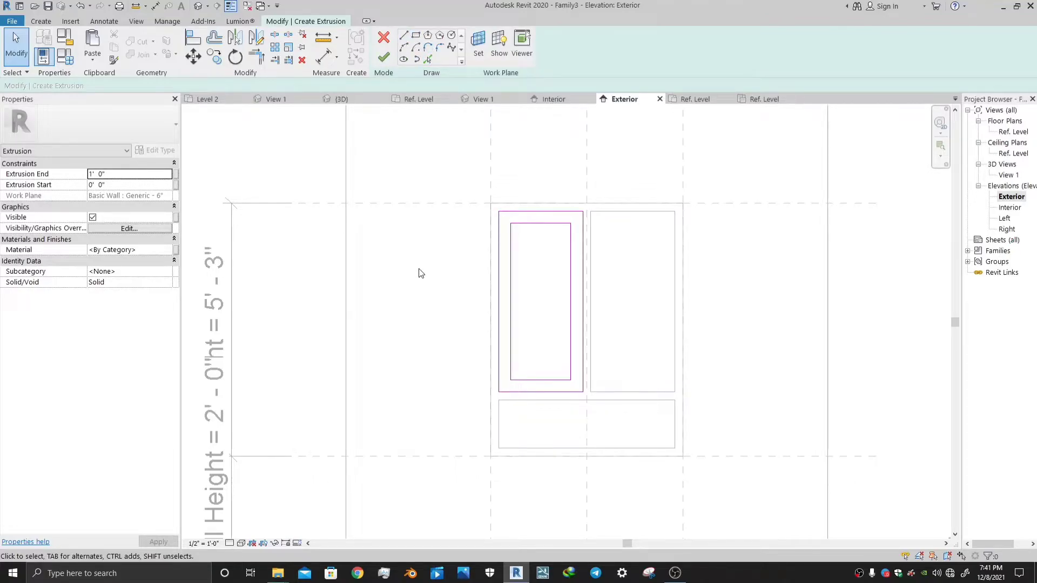
- Draw three horizontal reference planes across the left sash with RP
key(r)
key(p)
click(442, 242)
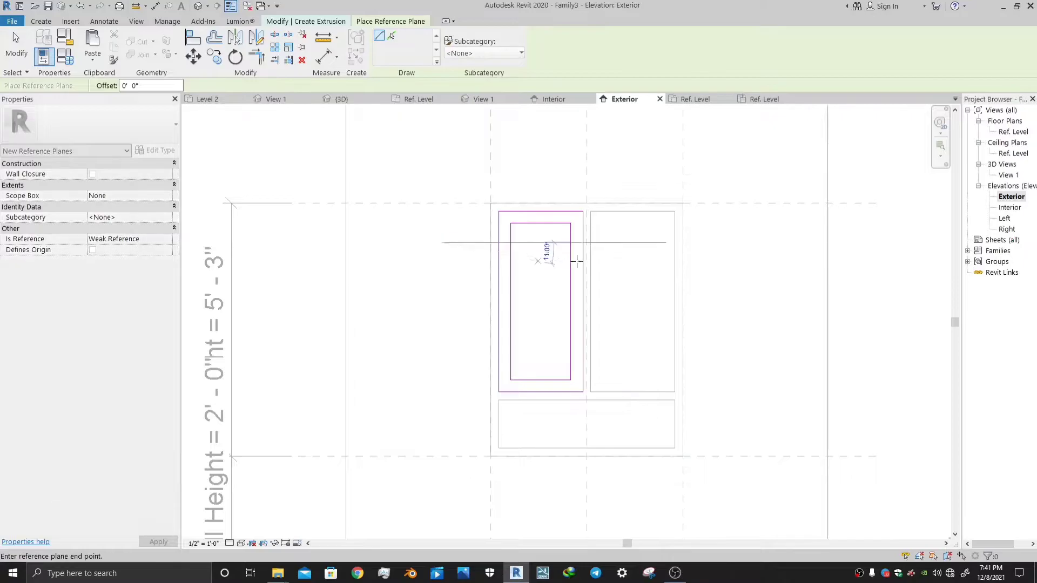
click(658, 242)
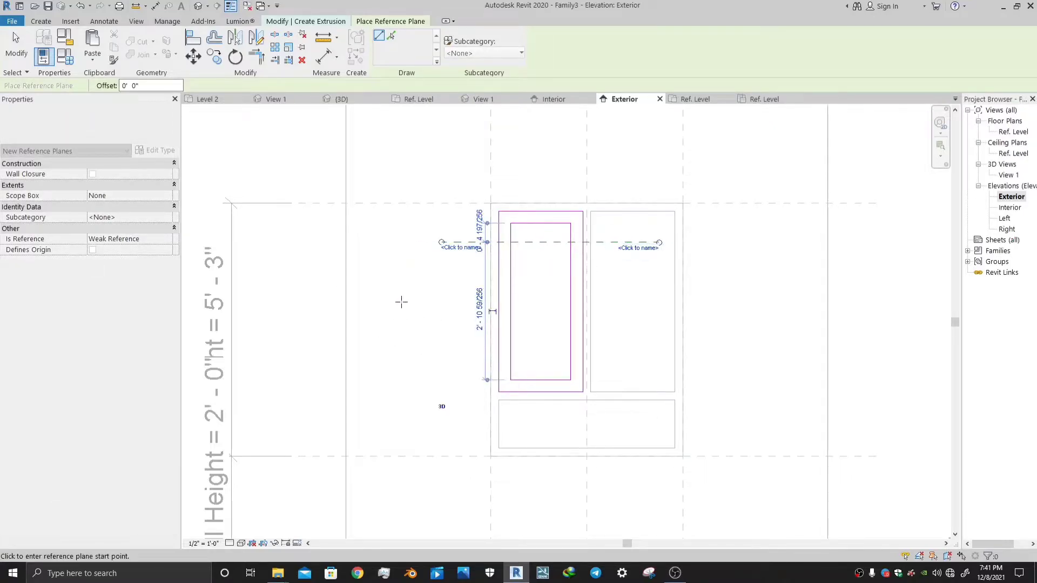
click(414, 283)
click(632, 282)
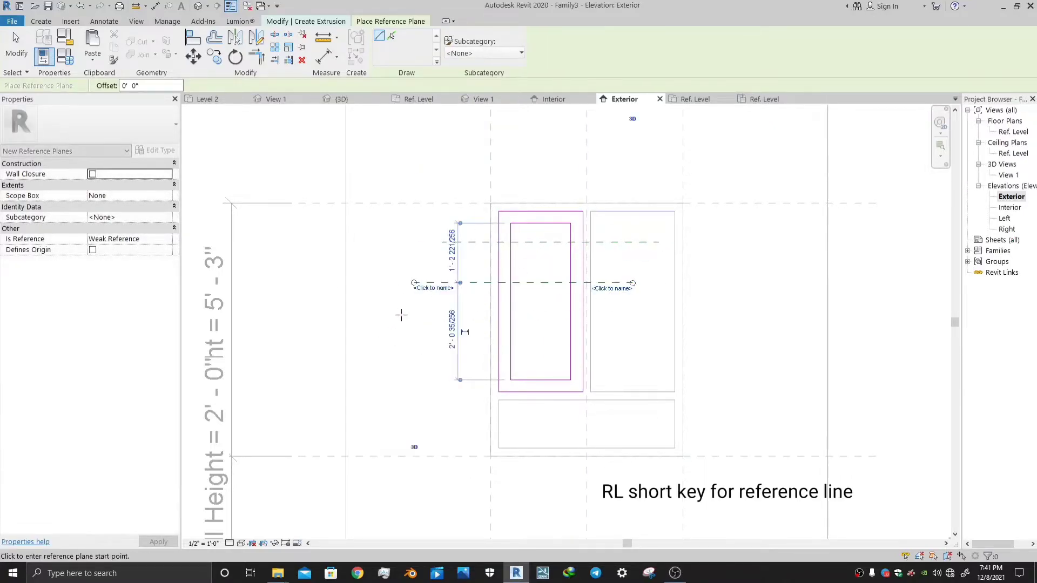
click(414, 324)
click(658, 324)
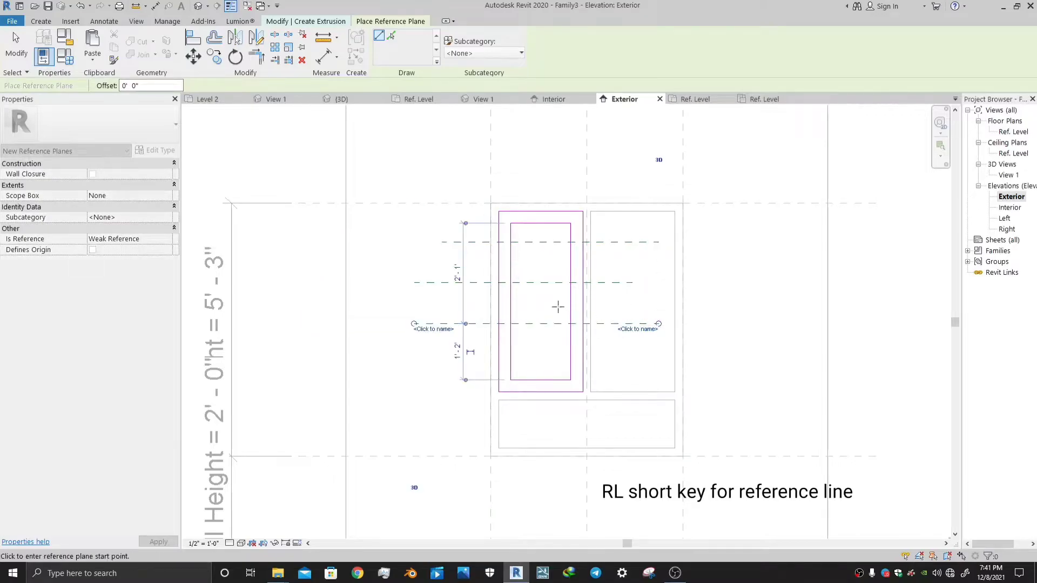
key(Escape)
key(Escape)
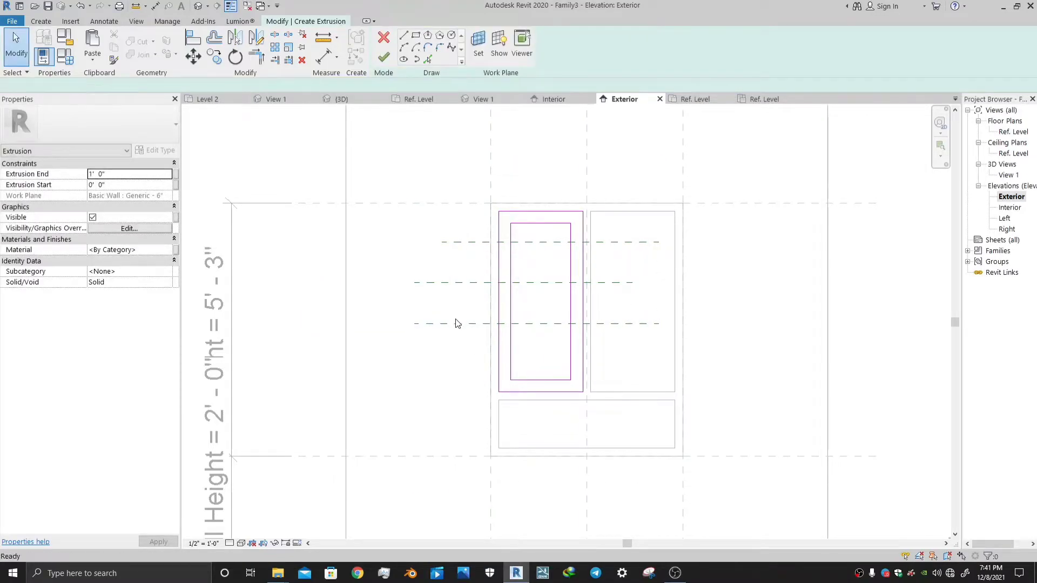
- Dimension from the inner sash bottom across the three planes with DI and toggle EQ
key(d)
key(i)
click(554, 380)
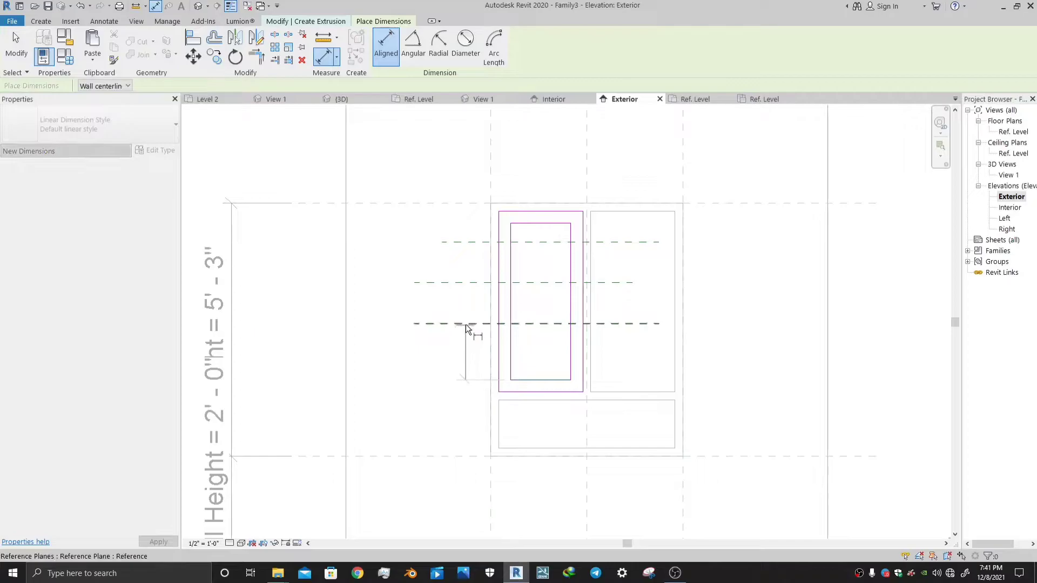
click(465, 324)
click(465, 277)
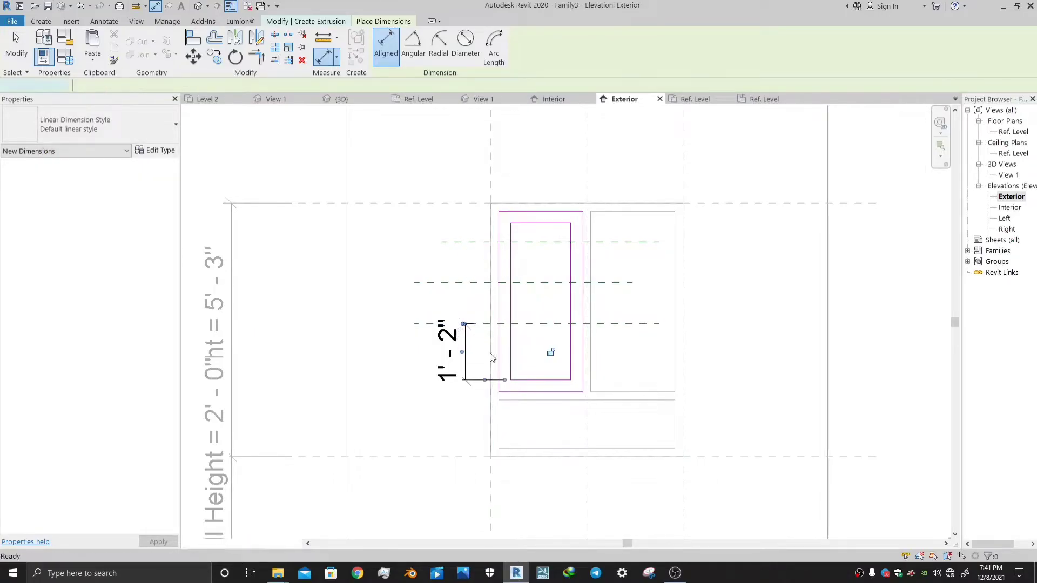
key(ctrl+z)
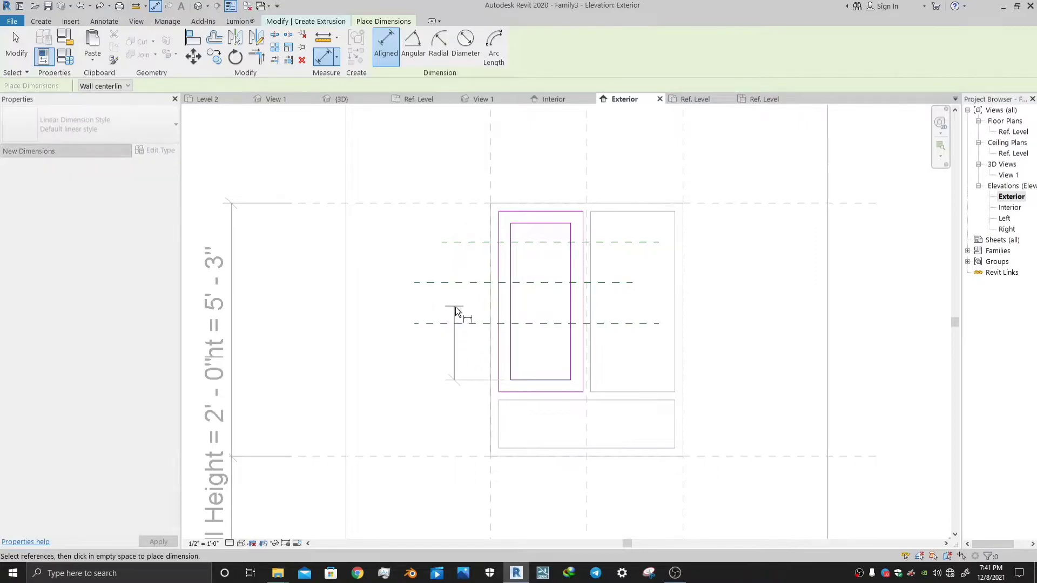
click(464, 283)
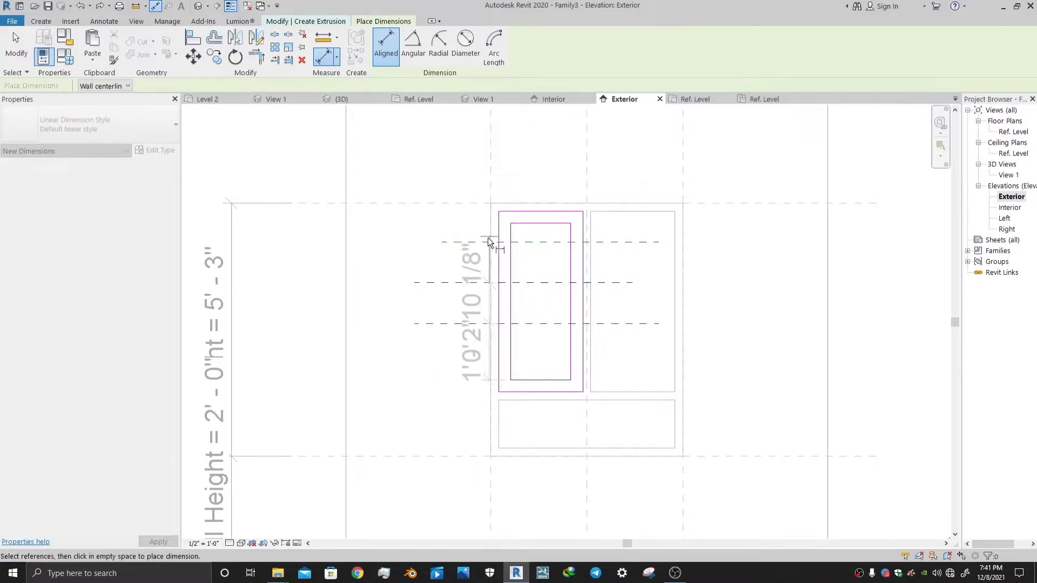
click(473, 242)
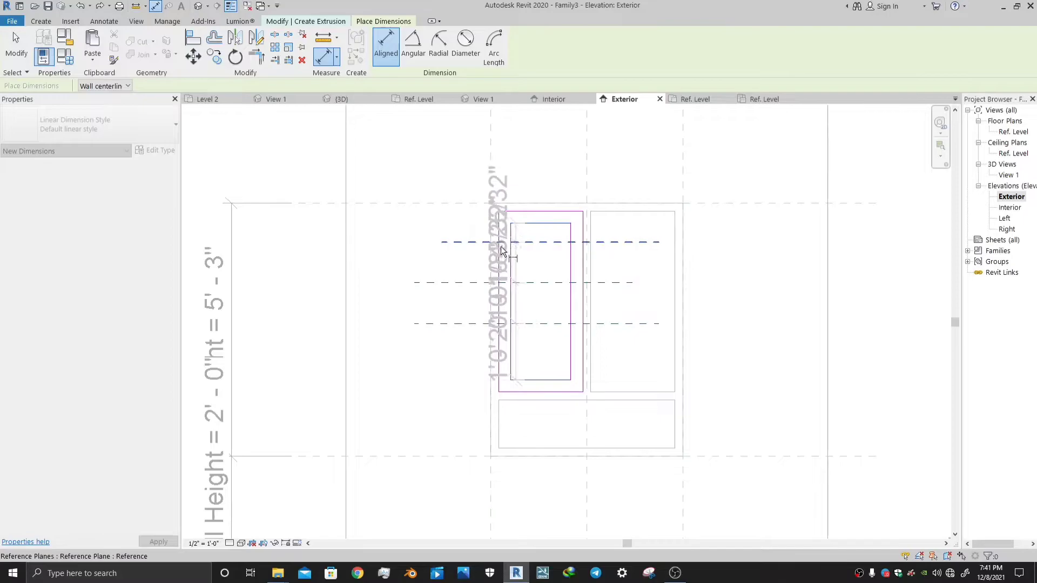
click(384, 274)
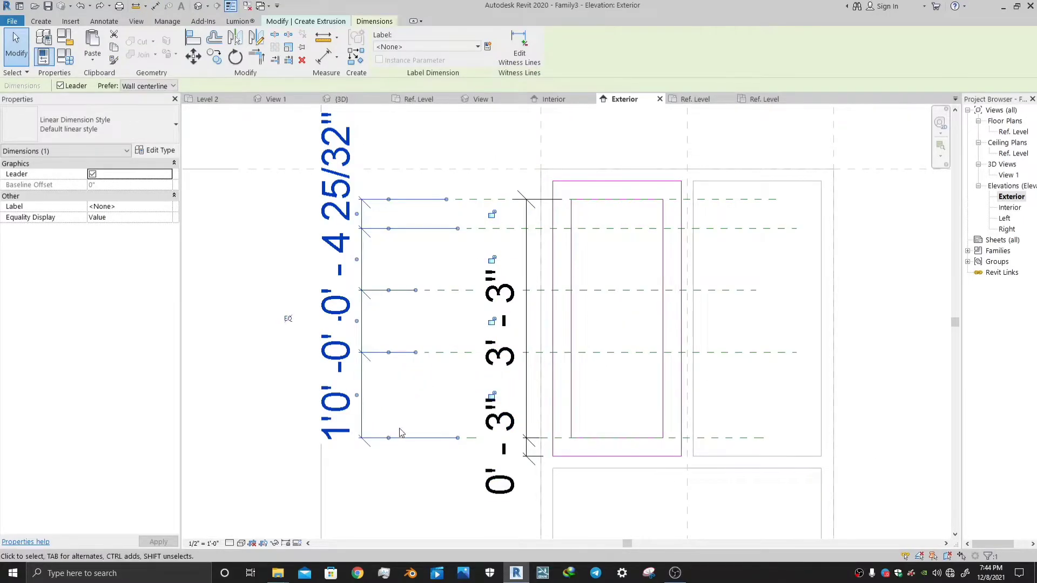
click(288, 319)
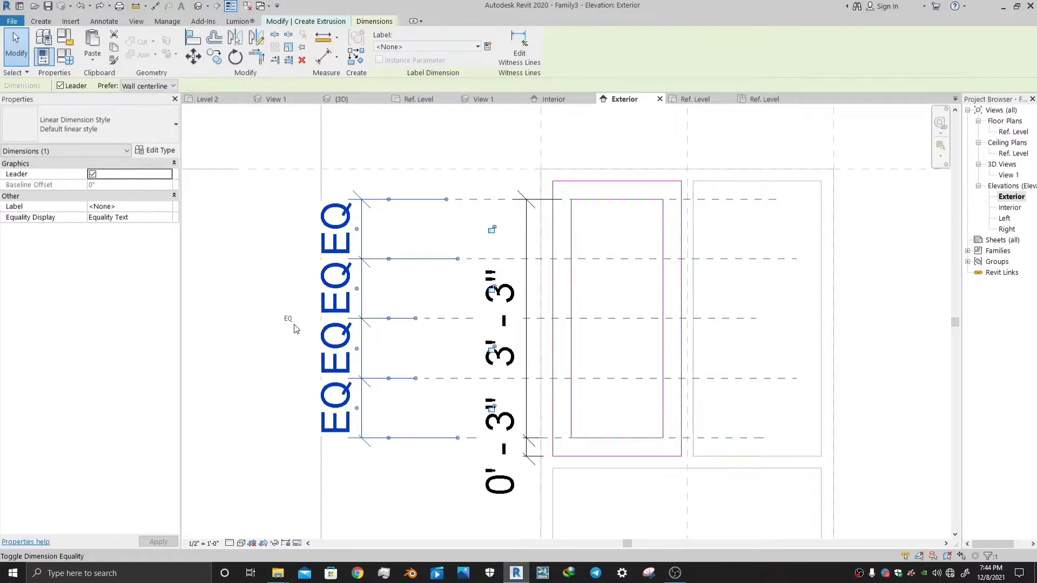
scroll(549, 338, down, 1)
scroll(612, 368, down, 1)
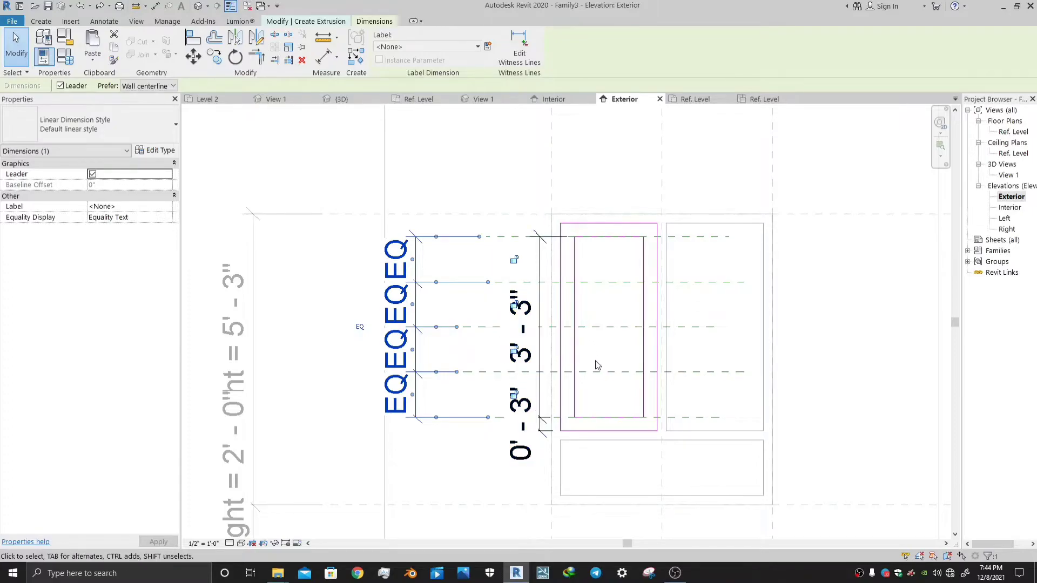
- Add a vertical reference plane through the sash midpoint
key(Escape)
scroll(540, 254, up, 1)
key(r)
key(p)
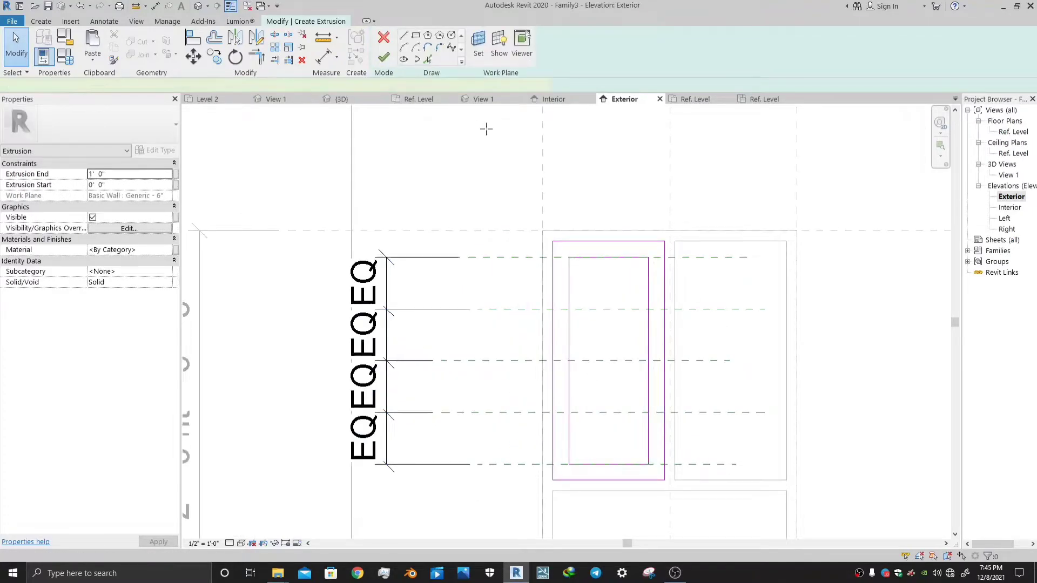
click(607, 241)
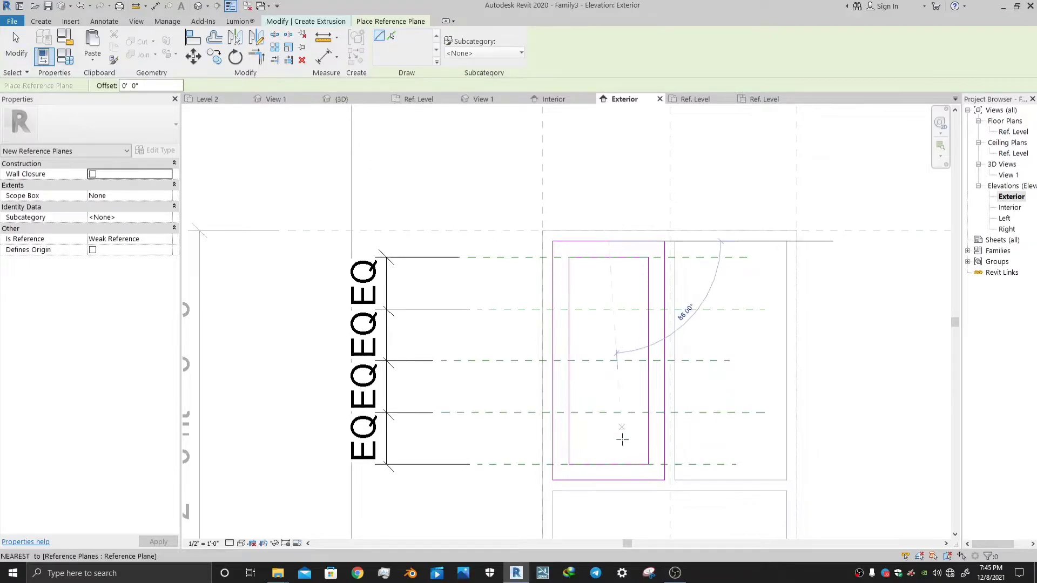
click(605, 502)
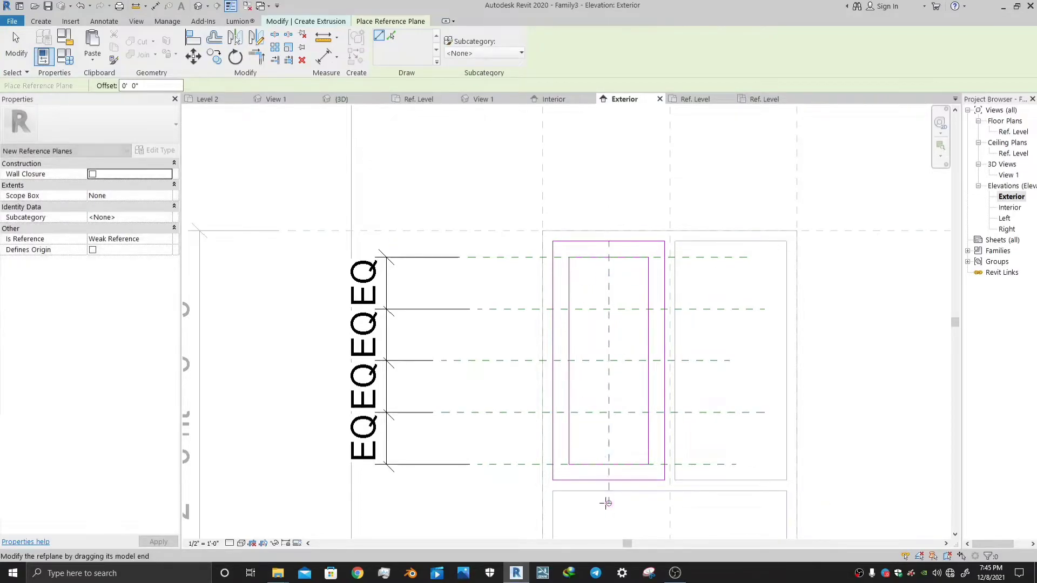
key(Escape)
key(Escape)
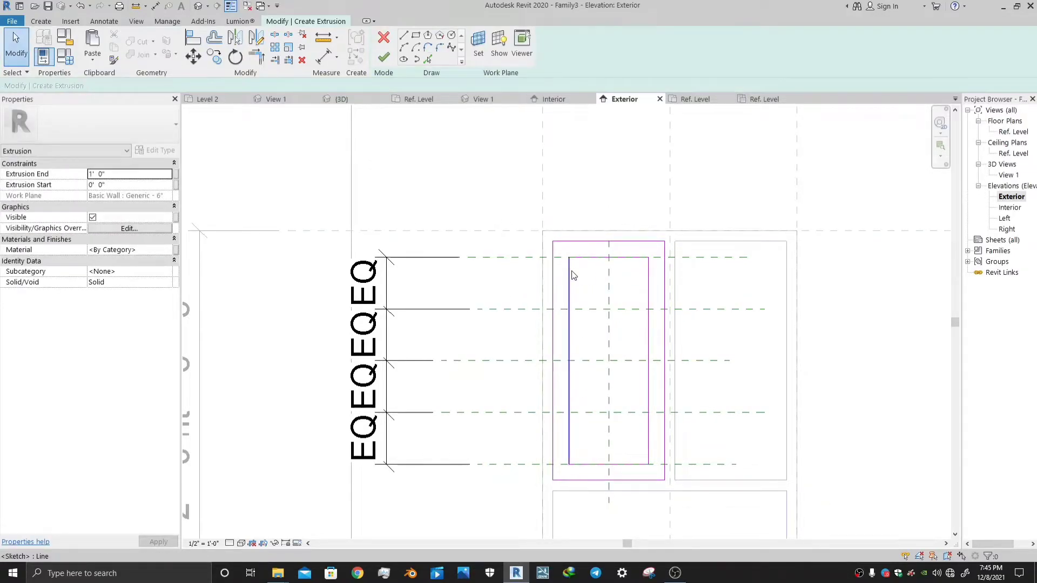
- Check the 3' 3" left sketch line and start a pane rectangle with a 0.5 offset
click(571, 271)
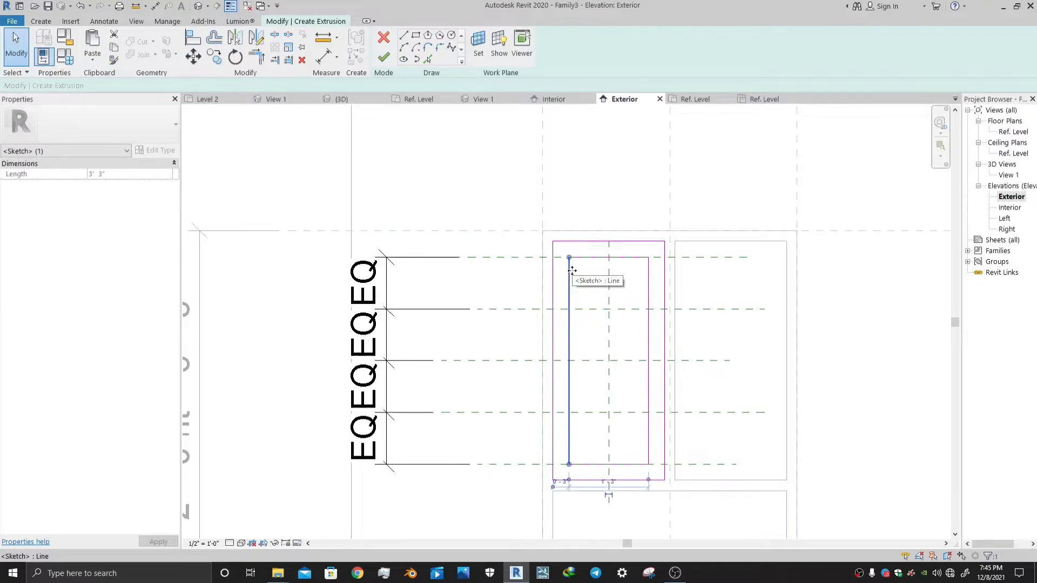
key(Escape)
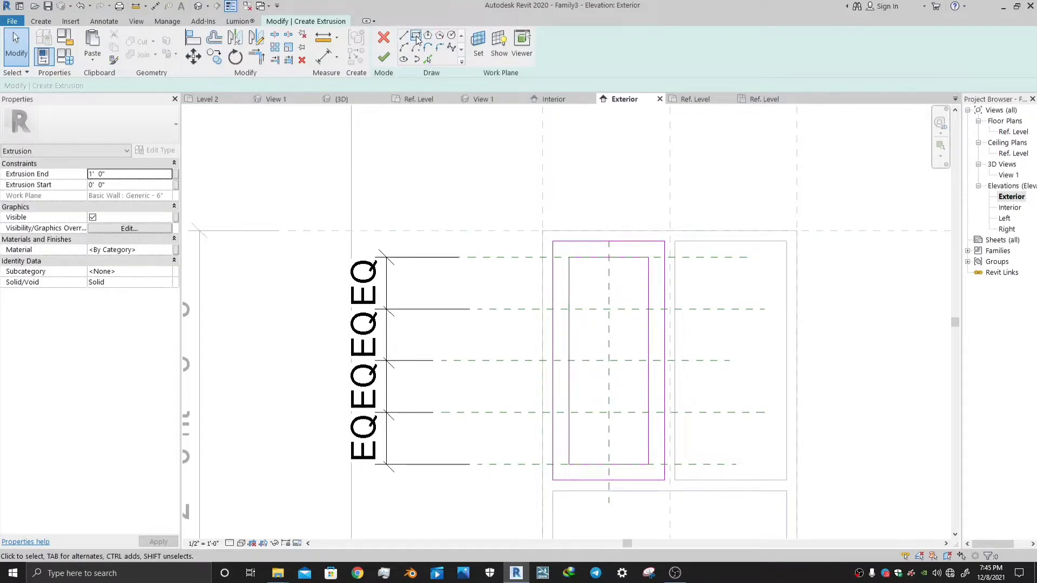
click(416, 37)
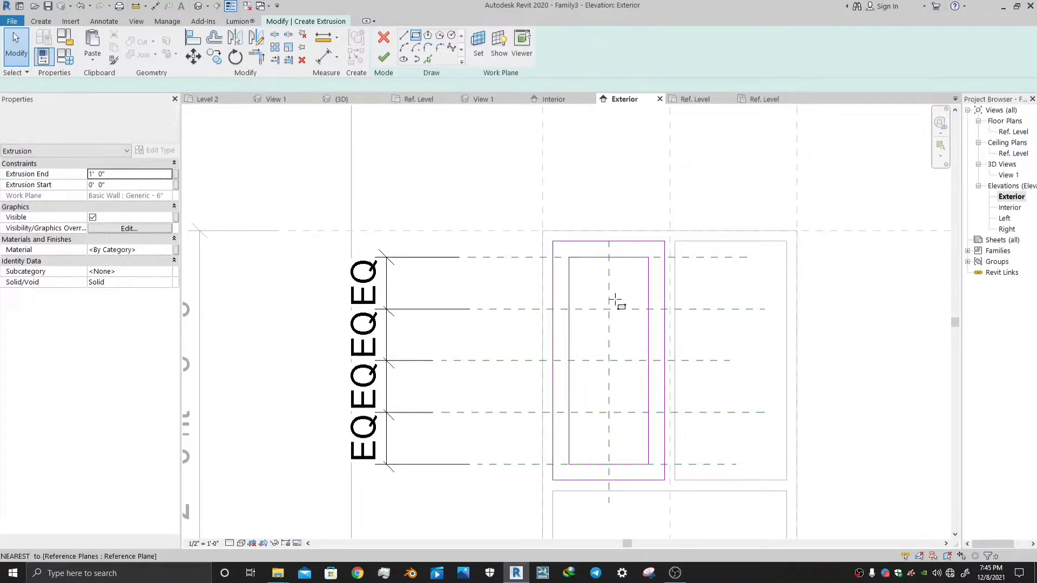
click(597, 301)
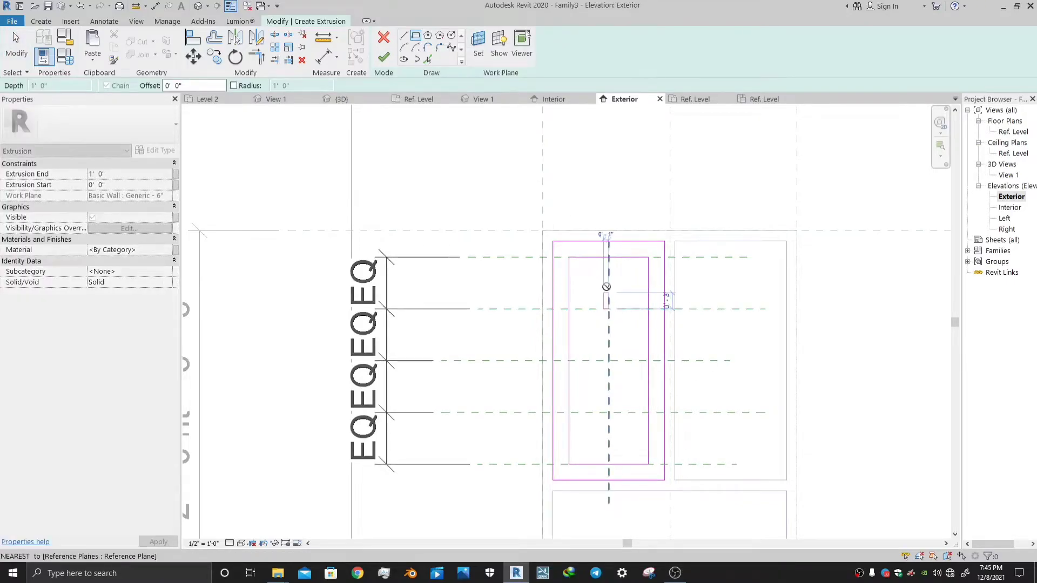
scroll(606, 286, up, 3)
double_click(177, 85)
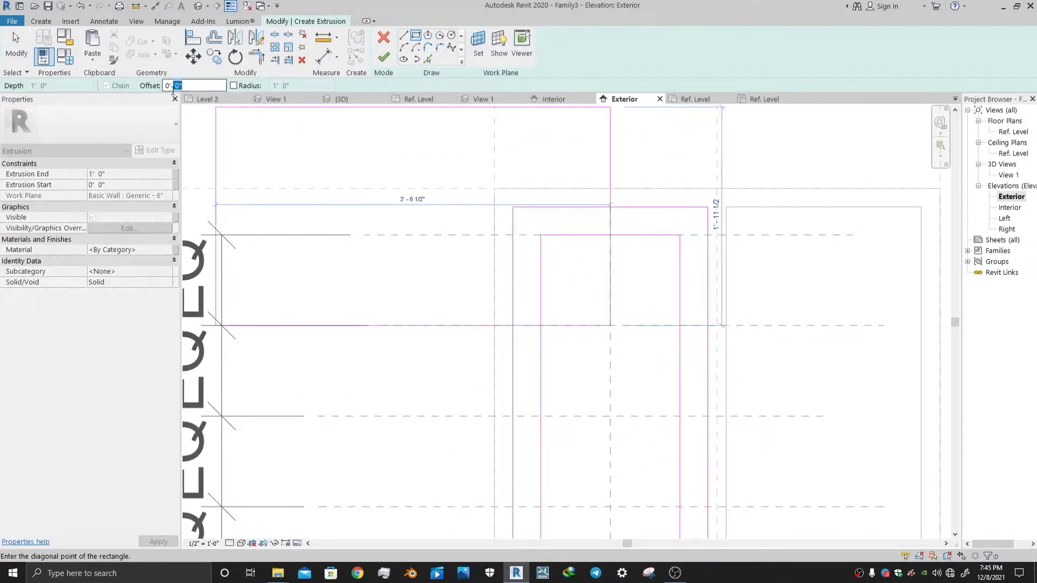
text(0)
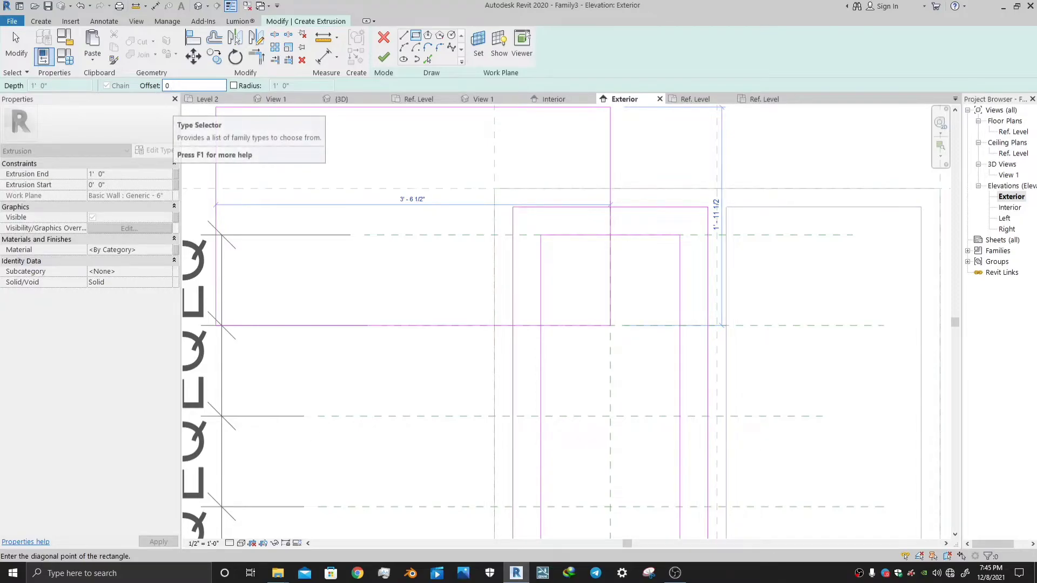
text( 1)
key(BackSpace)
text(0.)
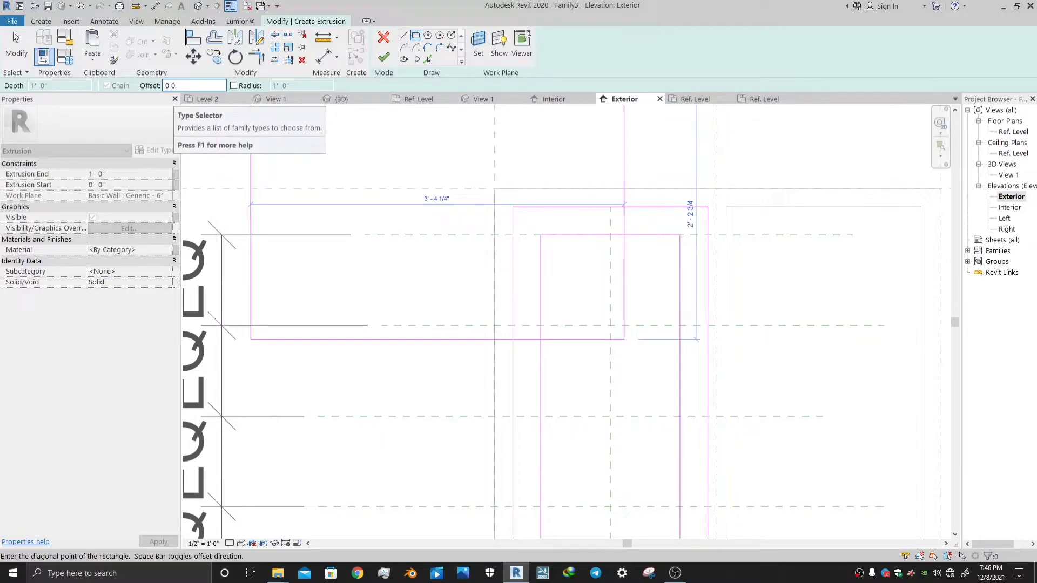
text(5)
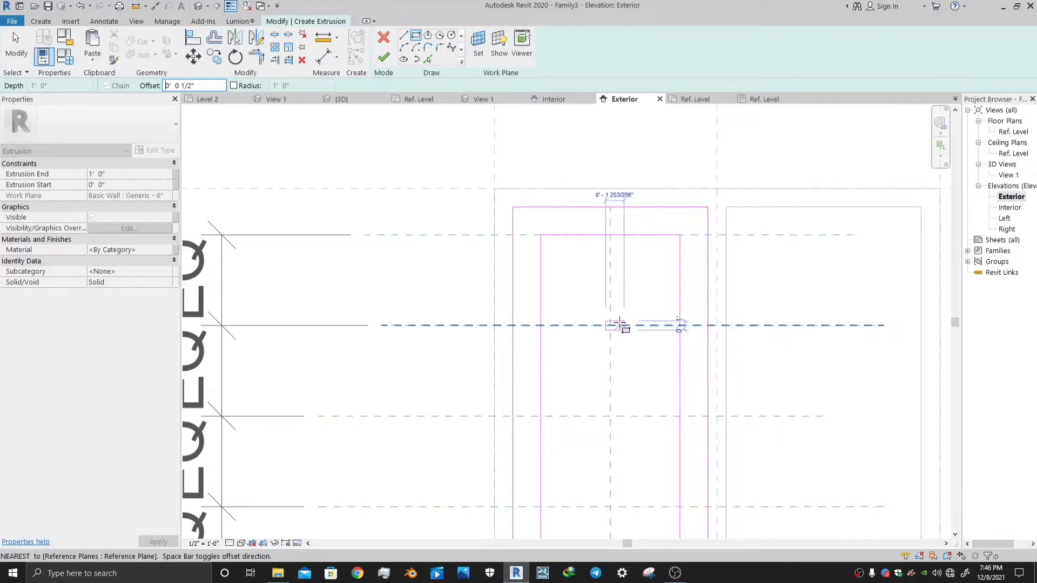
- Abandon that rectangle and draw the small upper-left pane rectangle between plane intersections
right_click(632, 308)
click(655, 303)
scroll(637, 305, down, 2)
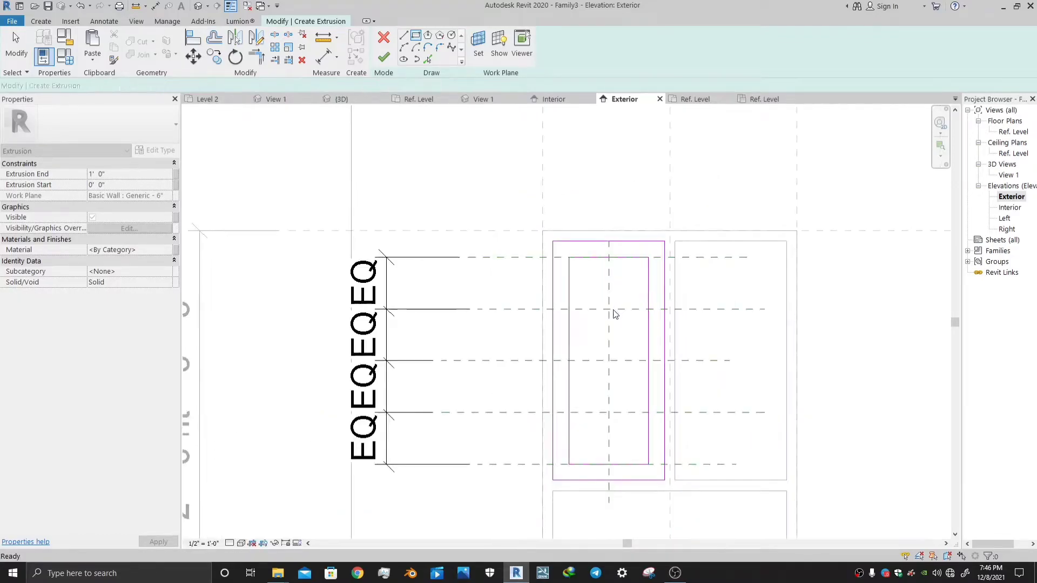
scroll(597, 297, up, 2)
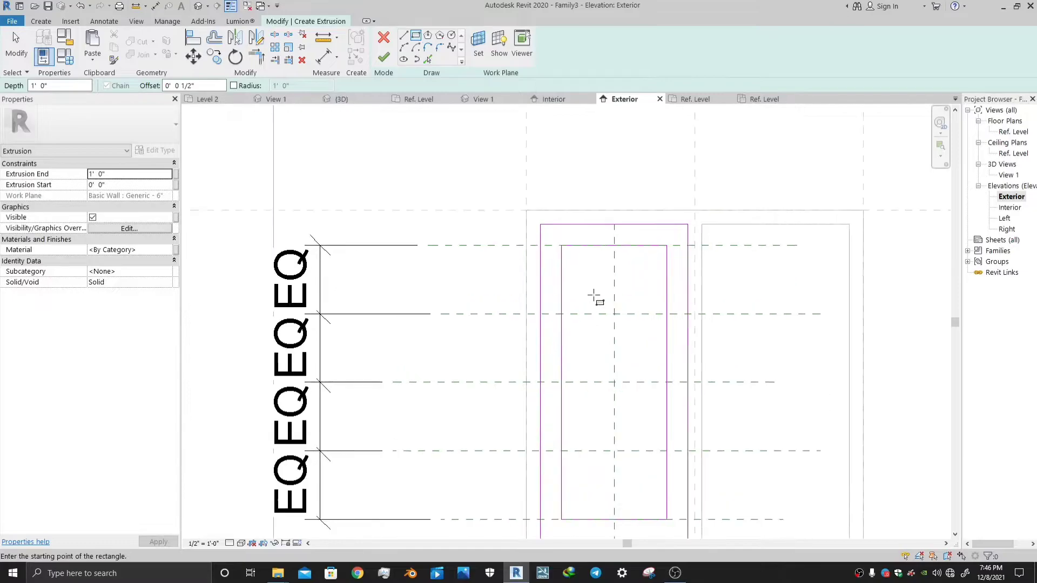
click(613, 313)
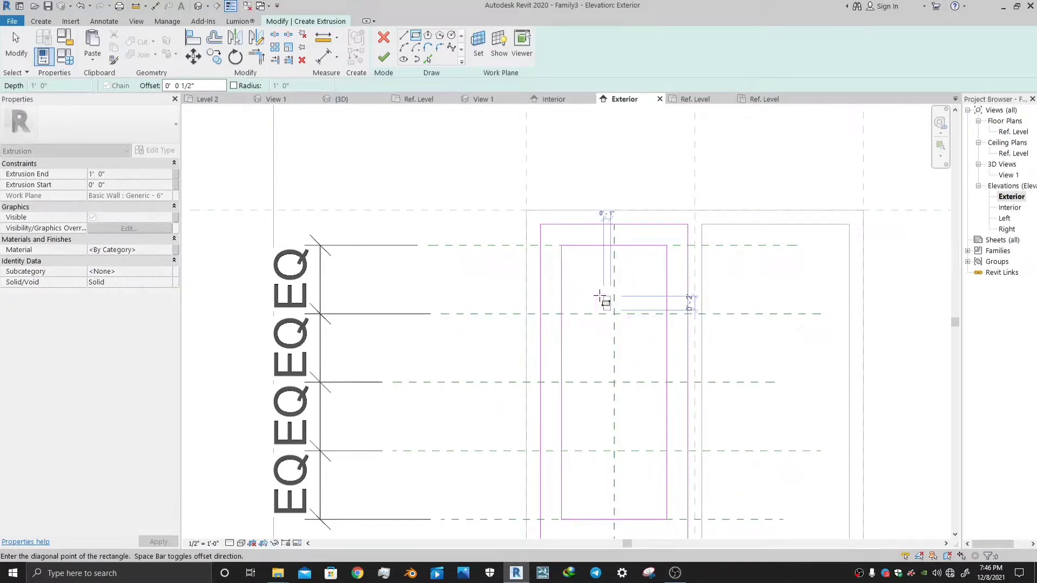
scroll(599, 295, up, 2)
click(563, 241)
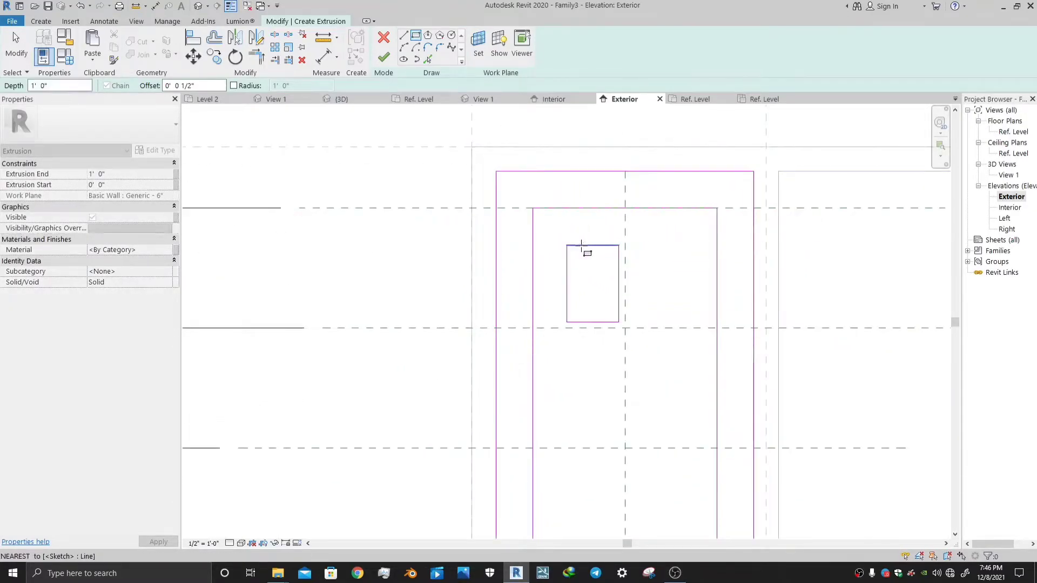
key(Escape)
key(Escape)
- Trim the pane's sketch lines to corners with TR and delete the leftover L-shaped lines
key(t)
key(r)
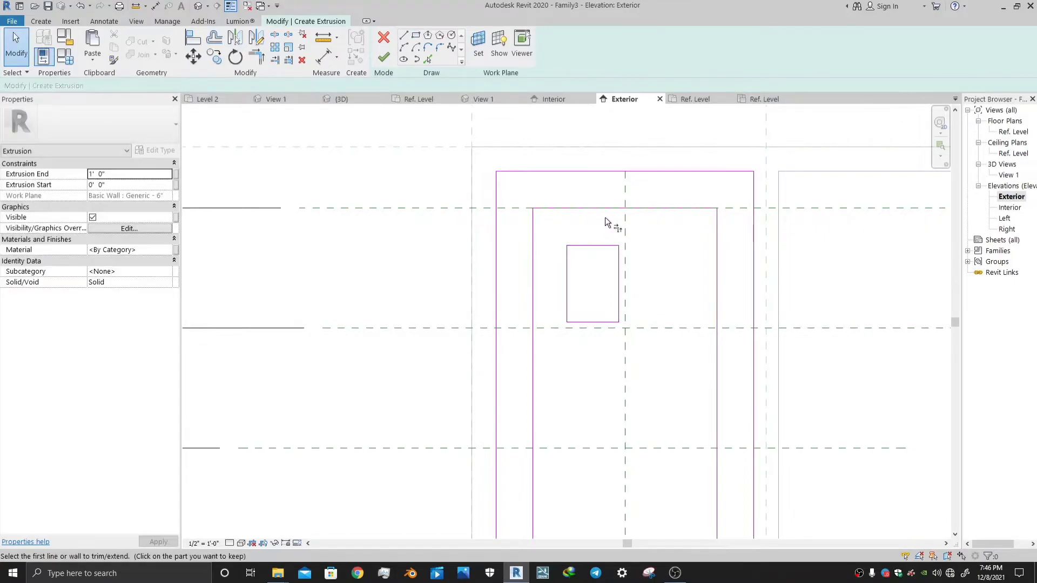
click(604, 208)
click(618, 275)
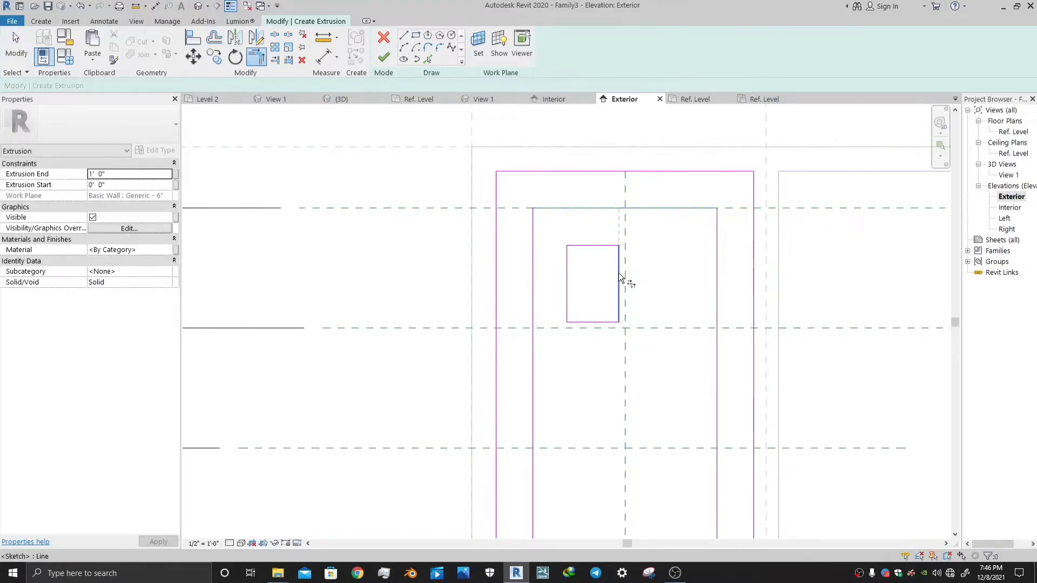
click(585, 322)
click(536, 307)
key(Escape)
key(Escape)
drag(582, 233, 561, 265)
key(Delete)
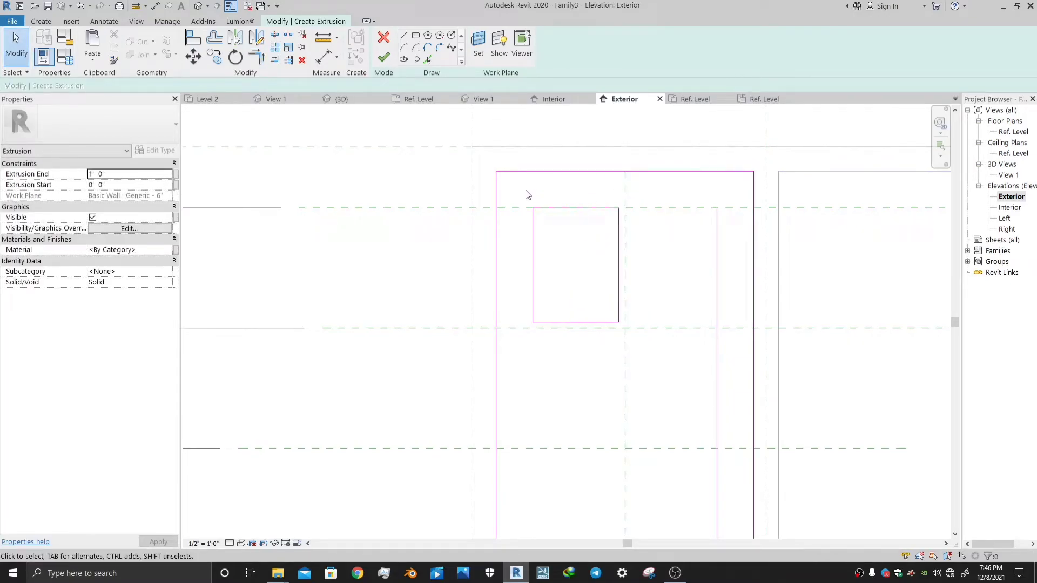
- Copy the pane rectangle to the right to form the second upper pane
drag(526, 190, 656, 388)
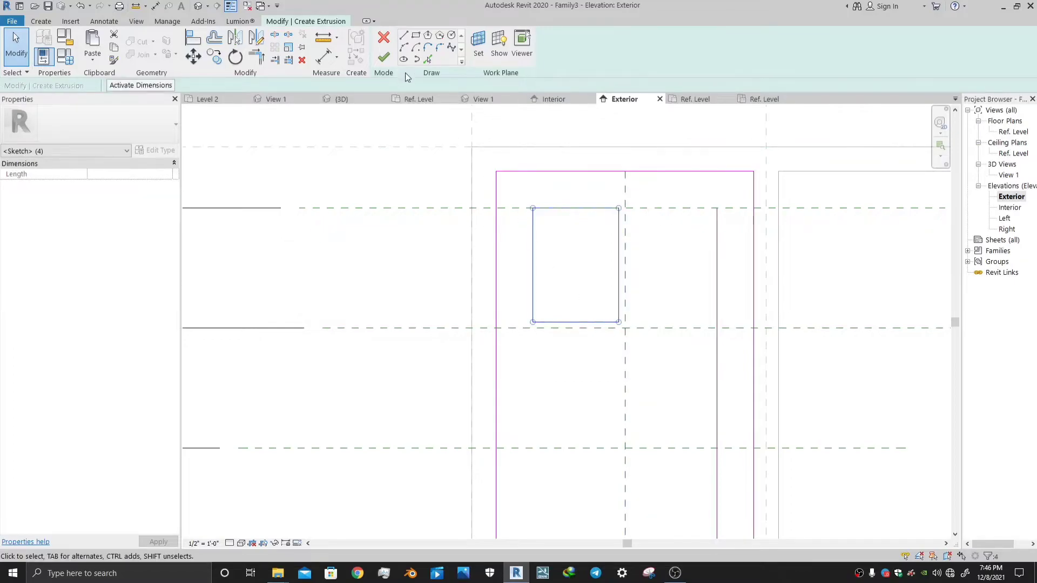
click(216, 60)
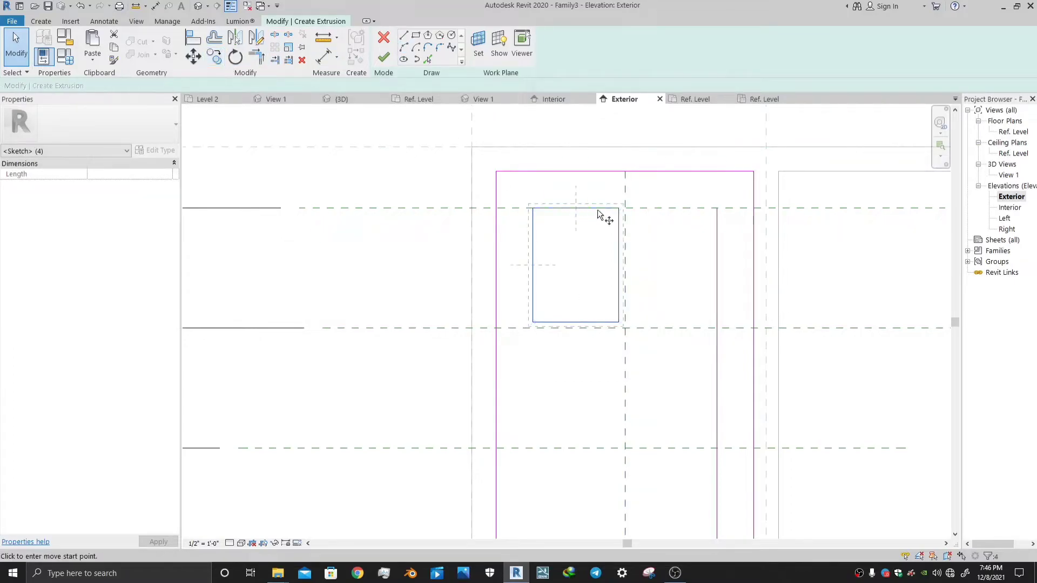
click(618, 210)
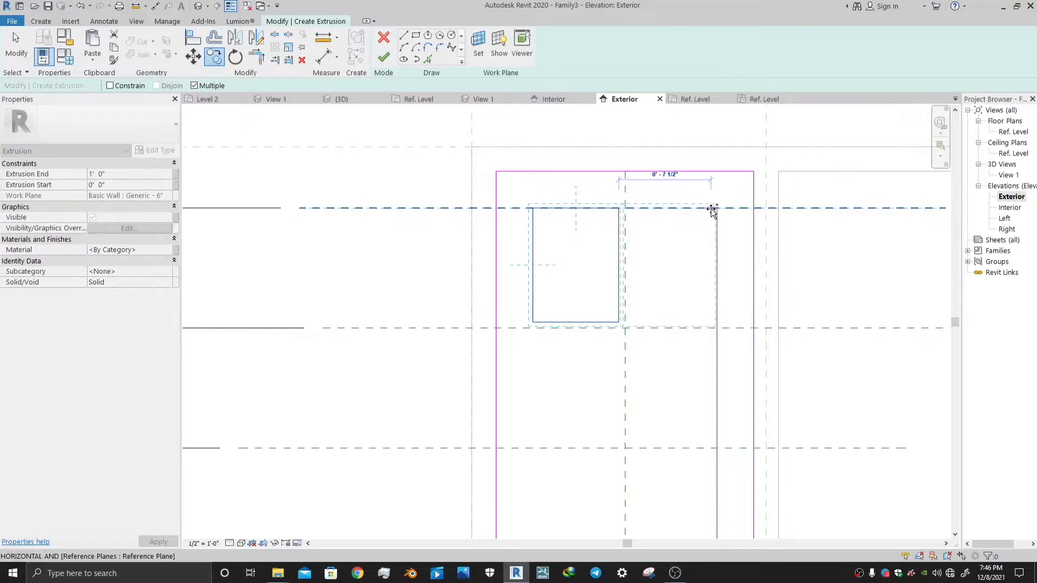
click(716, 208)
key(Escape)
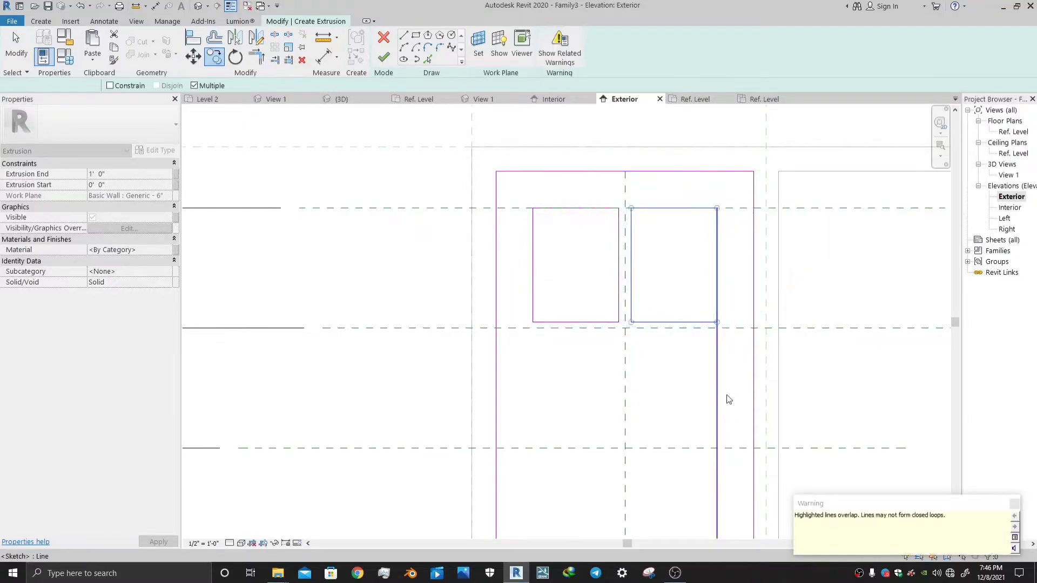
click(717, 384)
- Select the two pane rectangles and copy them one row down
click(726, 399)
scroll(726, 399, down, 2)
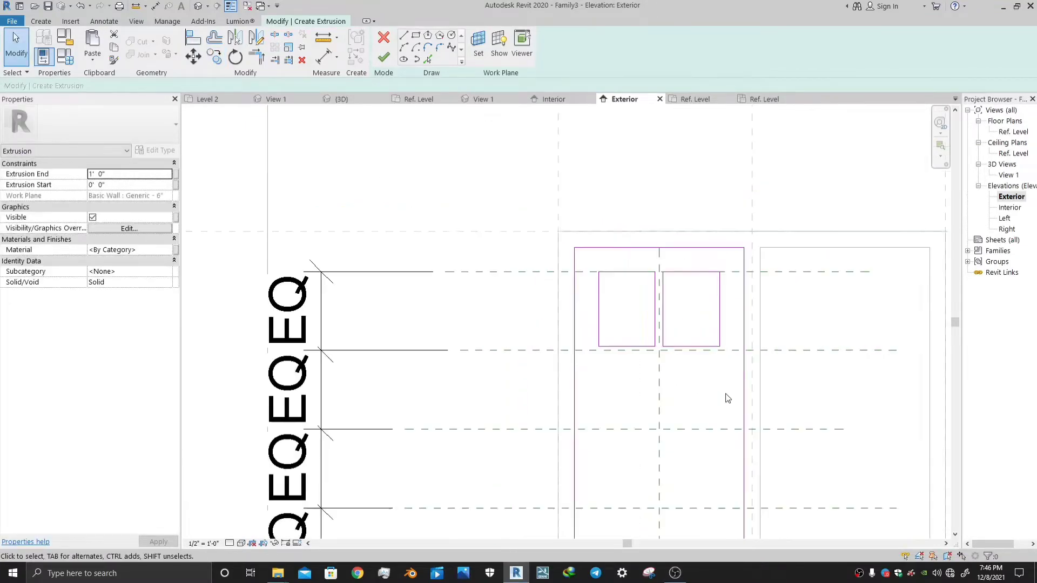
mouse_move(721, 273)
mouse_down()
mouse_move(637, 352)
mouse_move(717, 280)
mouse_up()
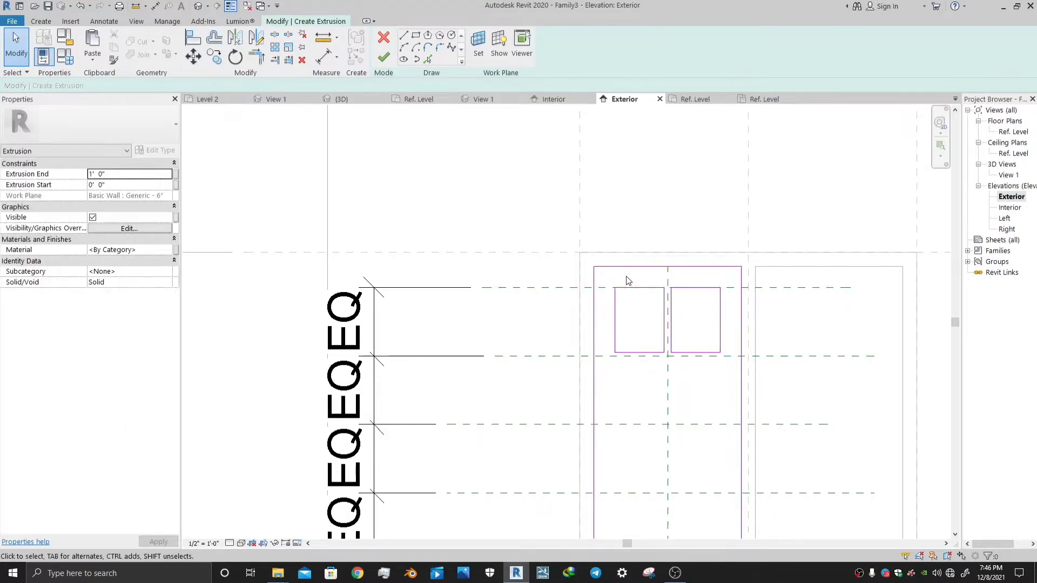
drag(612, 278, 720, 364)
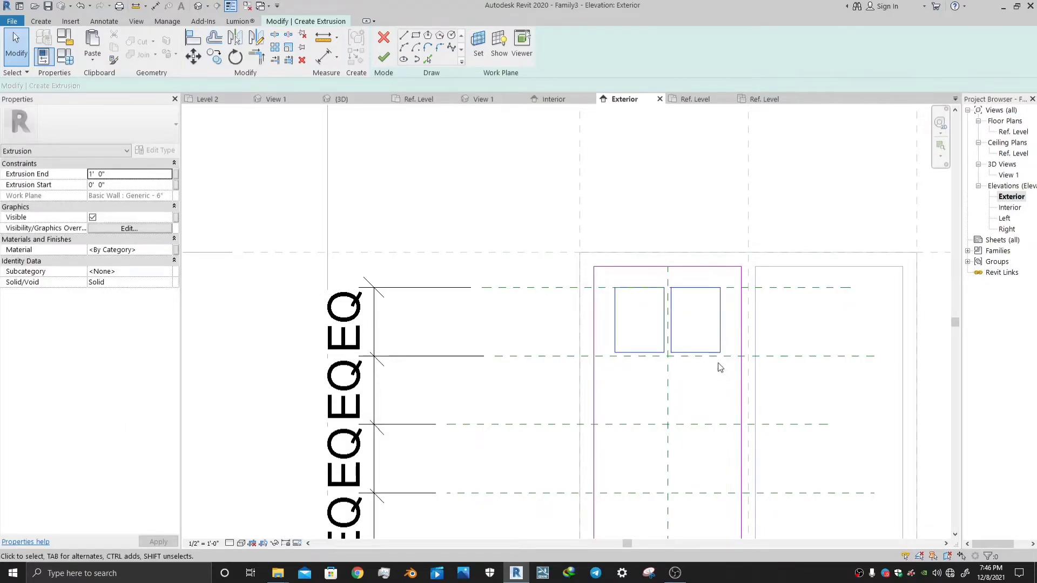
click(213, 56)
click(722, 288)
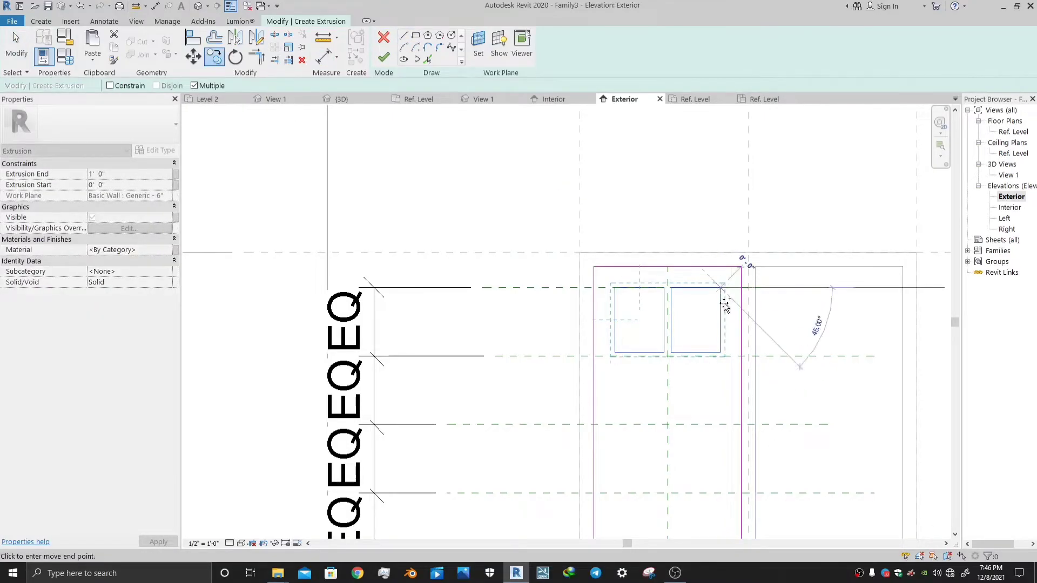
click(719, 357)
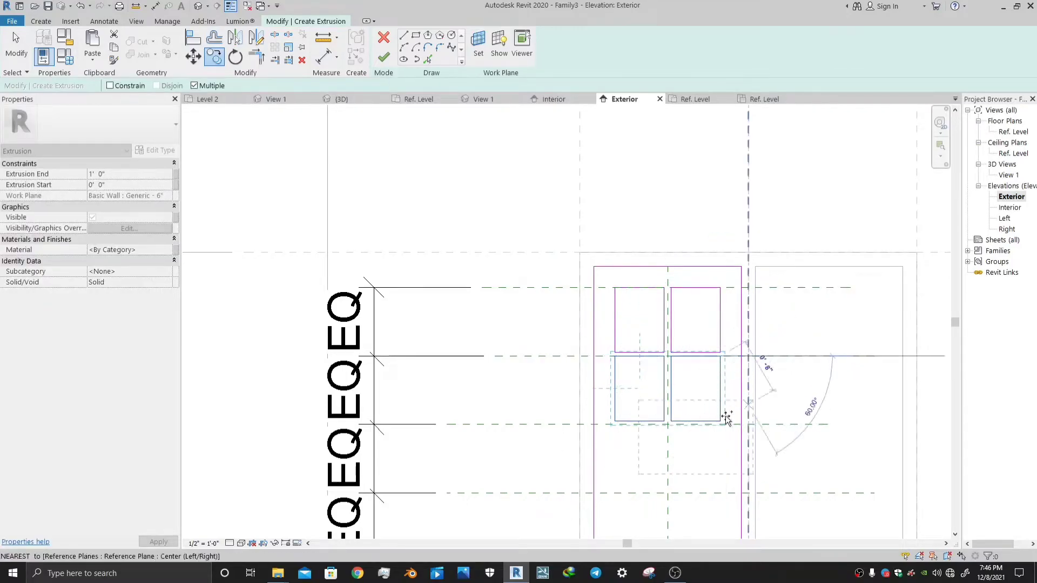
- Place the pane pair in the lower rows, then window-select the whole sash sketch
scroll(724, 416, up, 4)
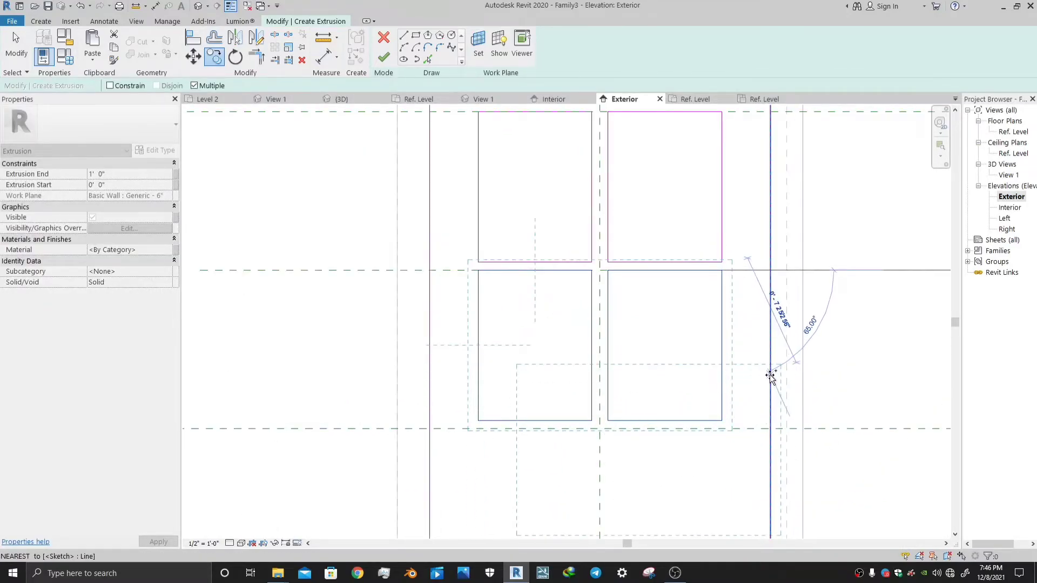
scroll(769, 376, down, 1)
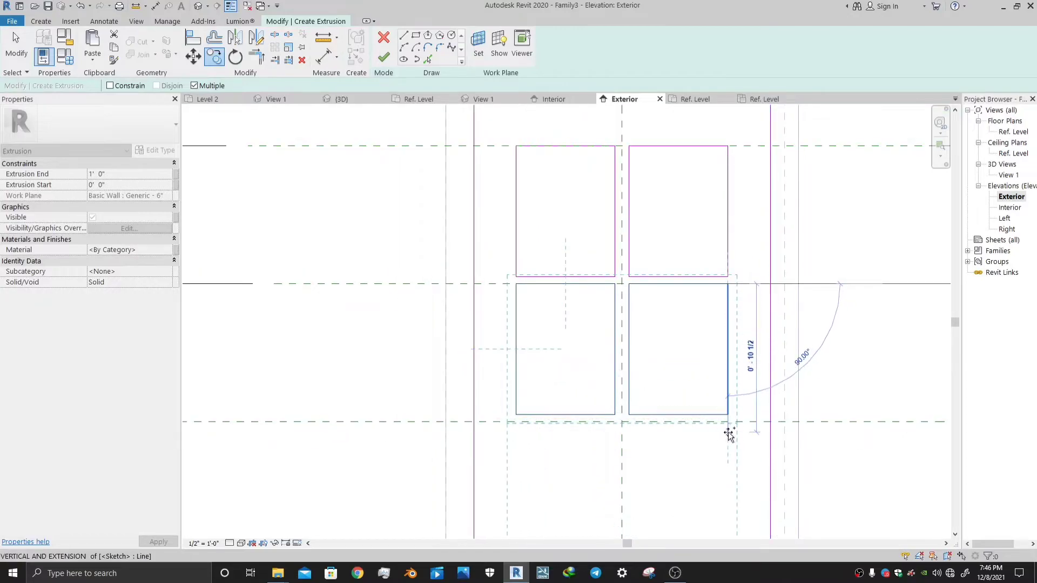
scroll(728, 423, down, 2)
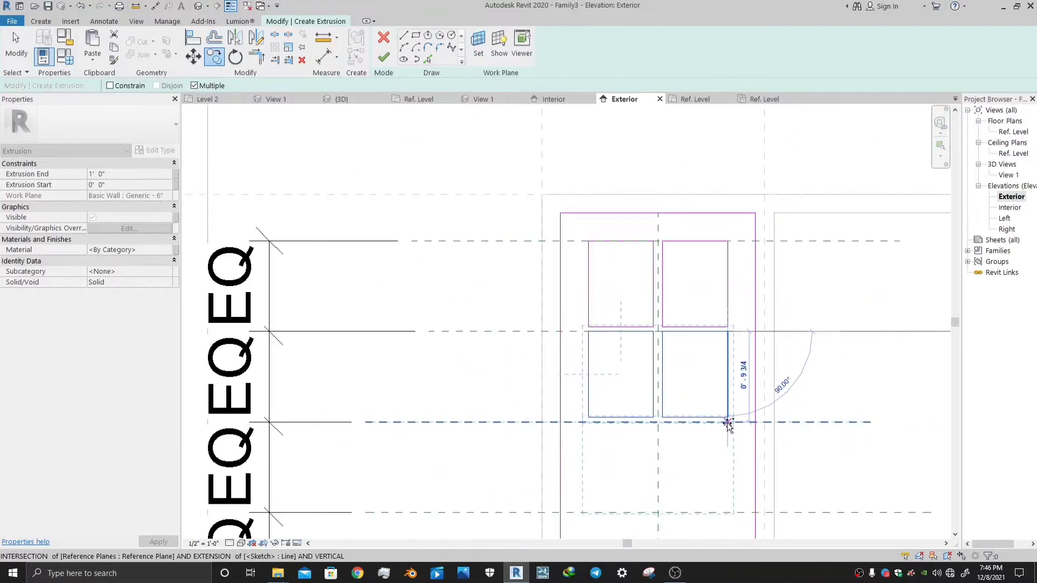
middle_drag(736, 415, 717, 357)
click(716, 357)
scroll(813, 359, down, 2)
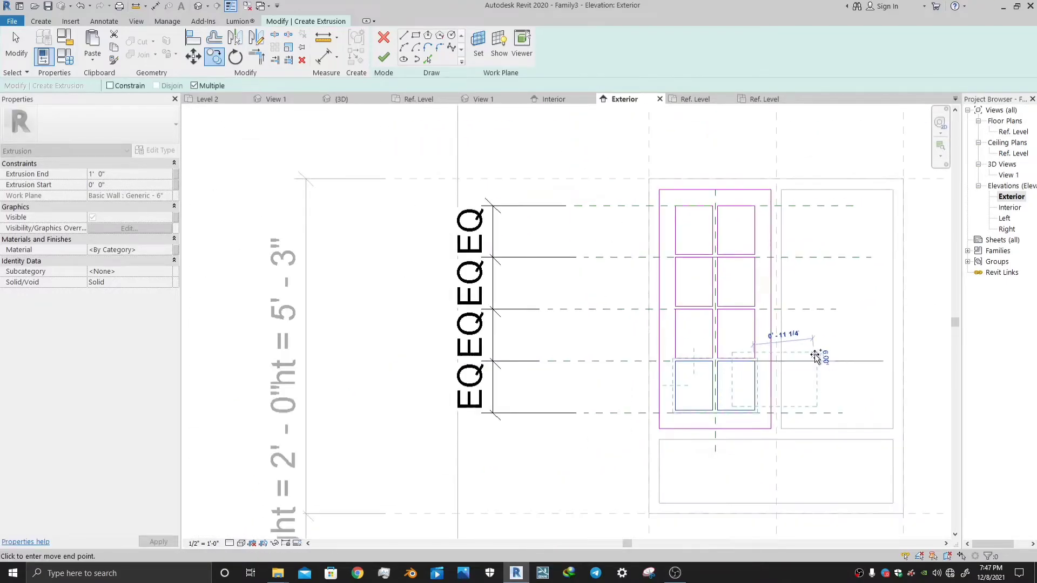
key(Escape)
scroll(815, 359, down, 1)
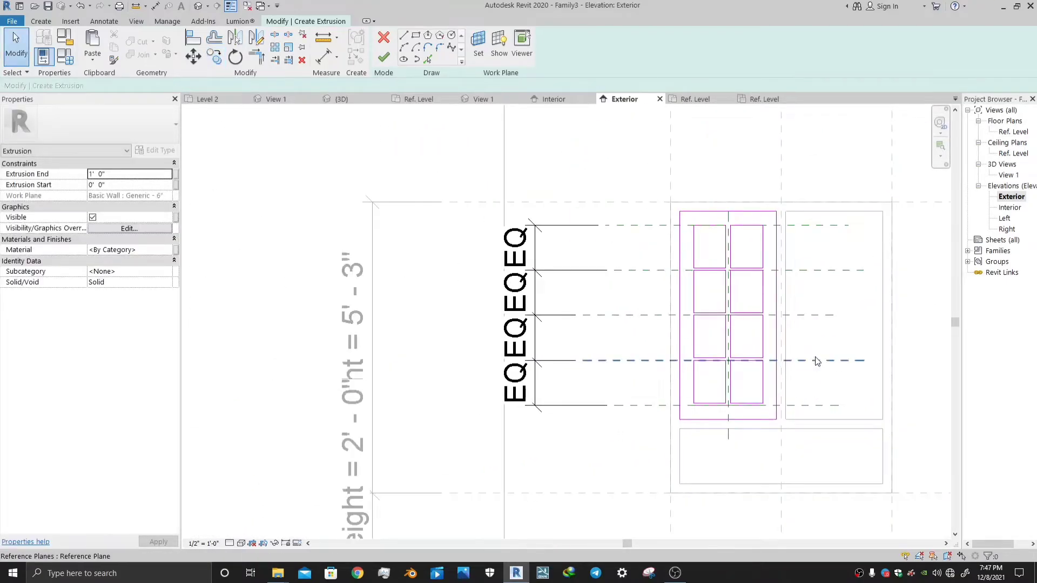
scroll(855, 383, down, 1)
middle_drag(856, 381, 751, 381)
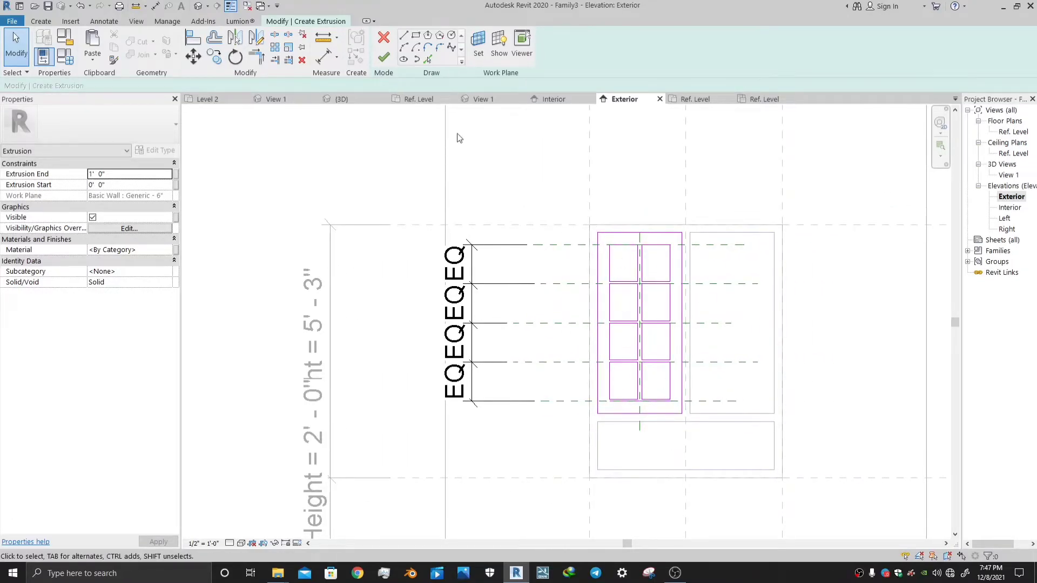
mouse_move(549, 162)
mouse_down()
mouse_move(593, 292)
mouse_move(764, 539)
mouse_move(753, 469)
mouse_up()
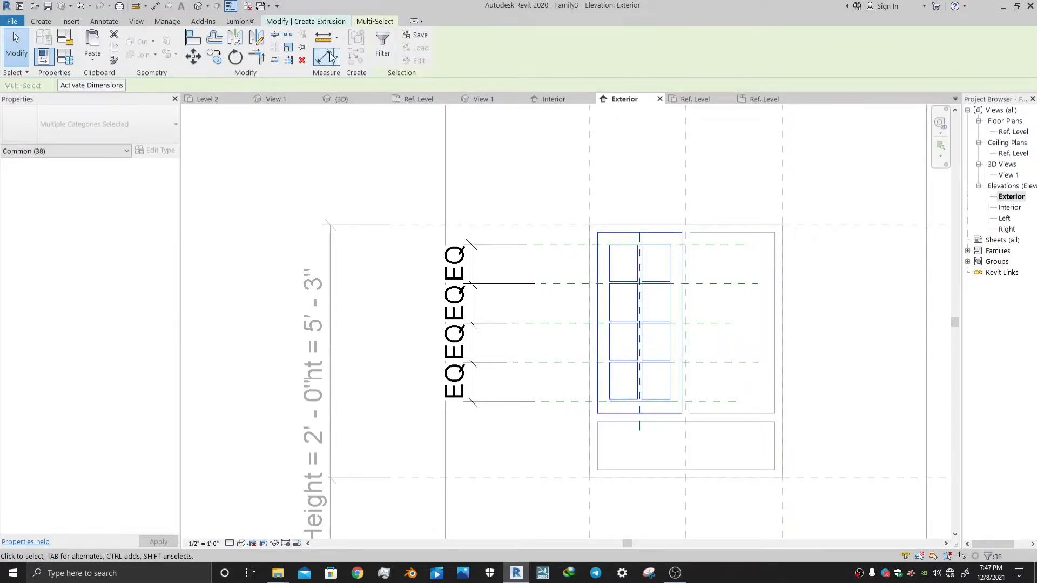
- Filter the selection to keep only sketch lines, excluding reference planes
click(381, 45)
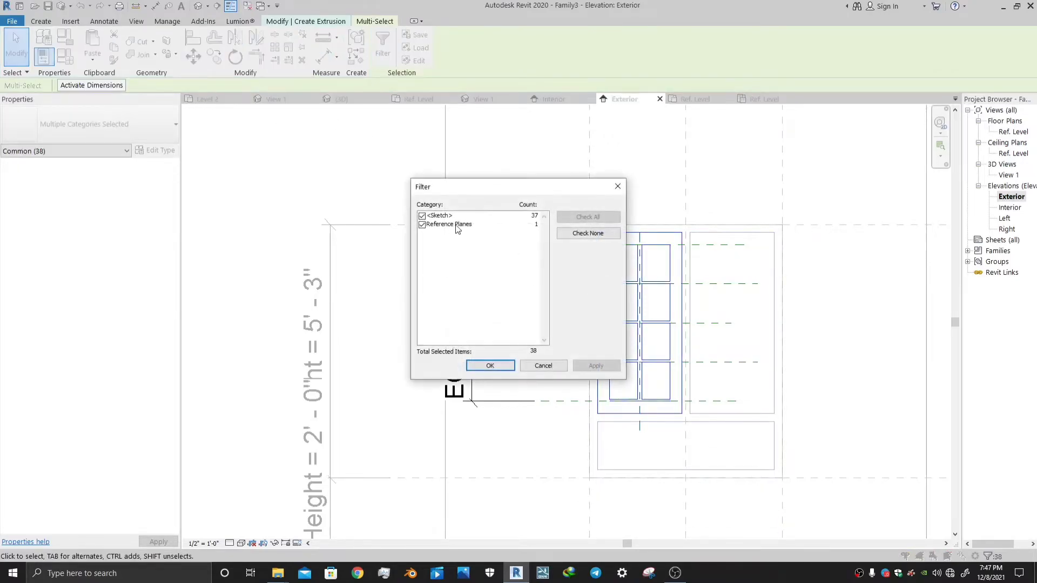
click(422, 225)
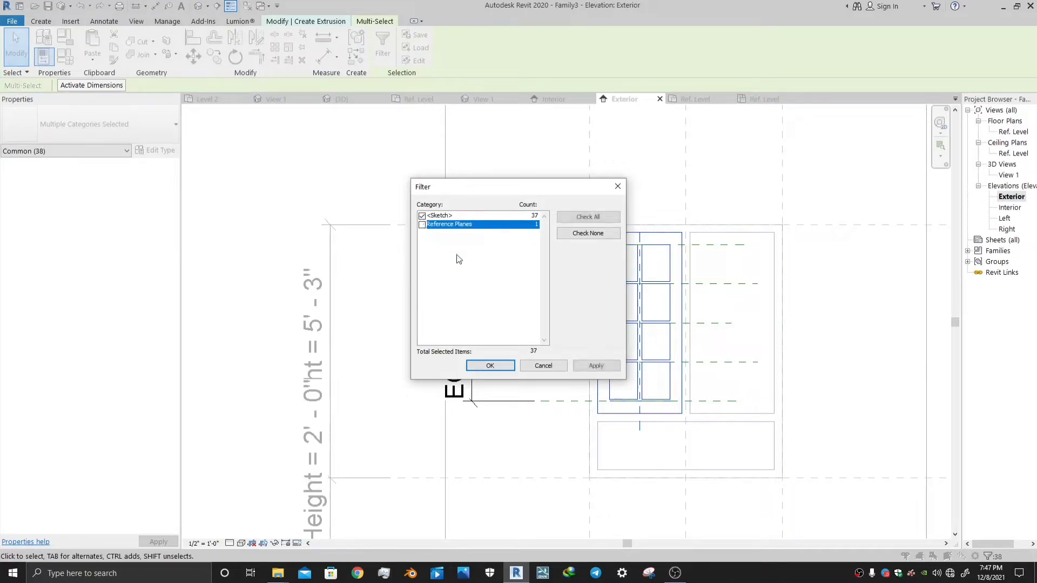
click(489, 365)
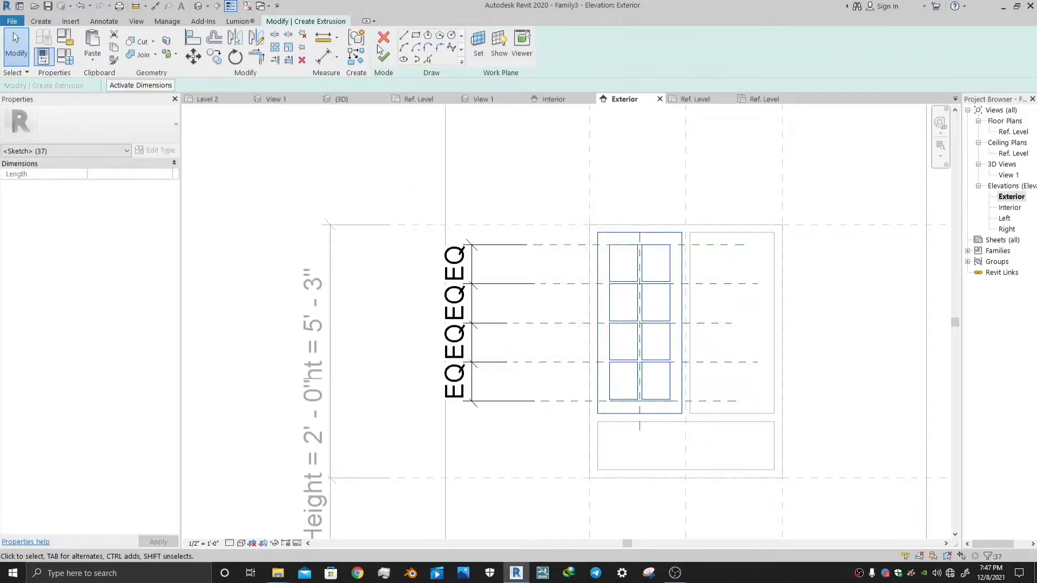
- Copy the left sash with its eight panes into the right opening
click(216, 60)
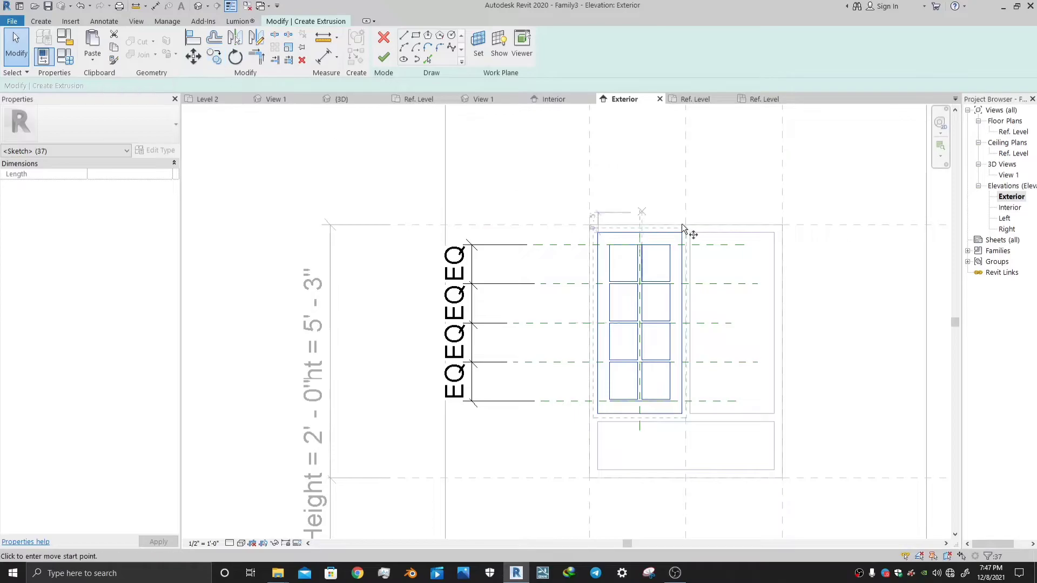
click(597, 232)
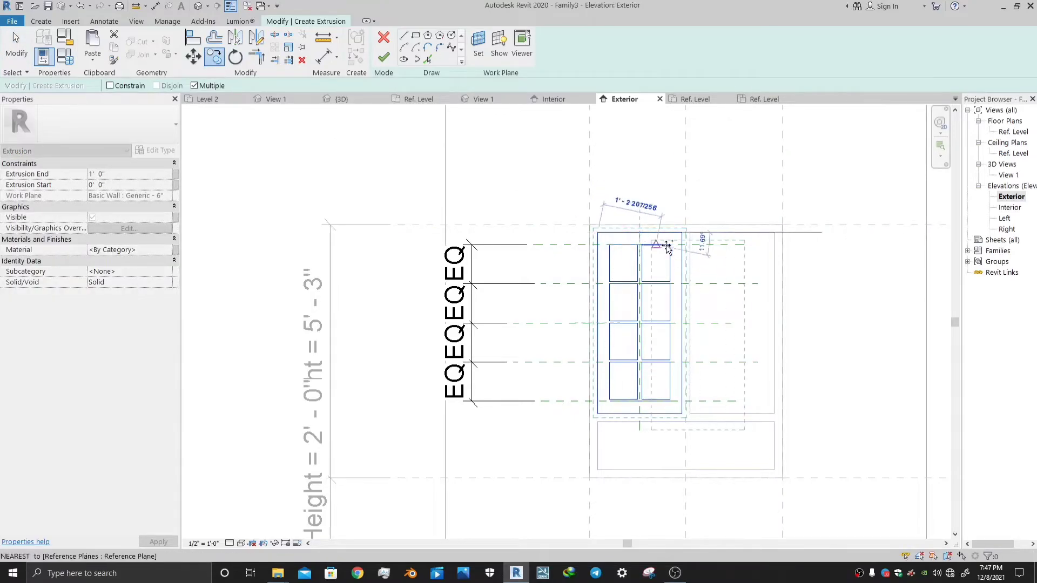
click(690, 233)
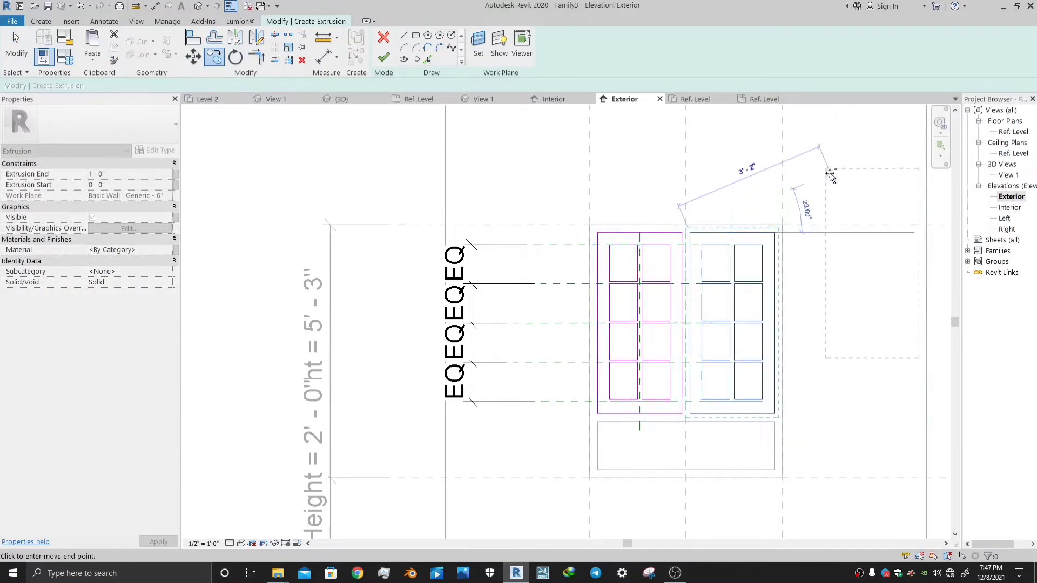
right_click(834, 180)
click(845, 186)
- Attempt to finish the extrusion and dismiss the sketch error
scroll(837, 339, down, 2)
scroll(837, 339, down, 1)
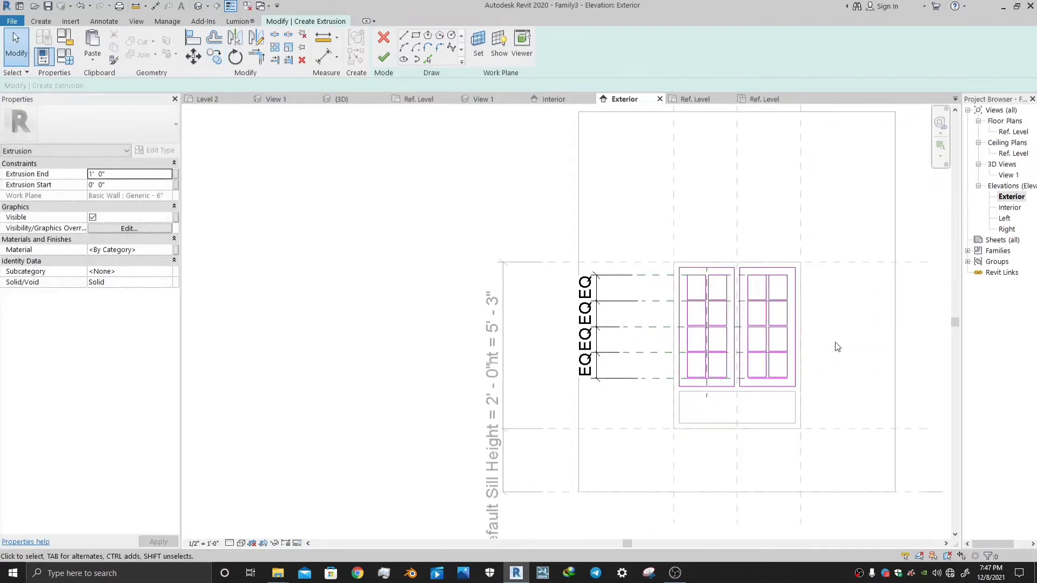
click(386, 64)
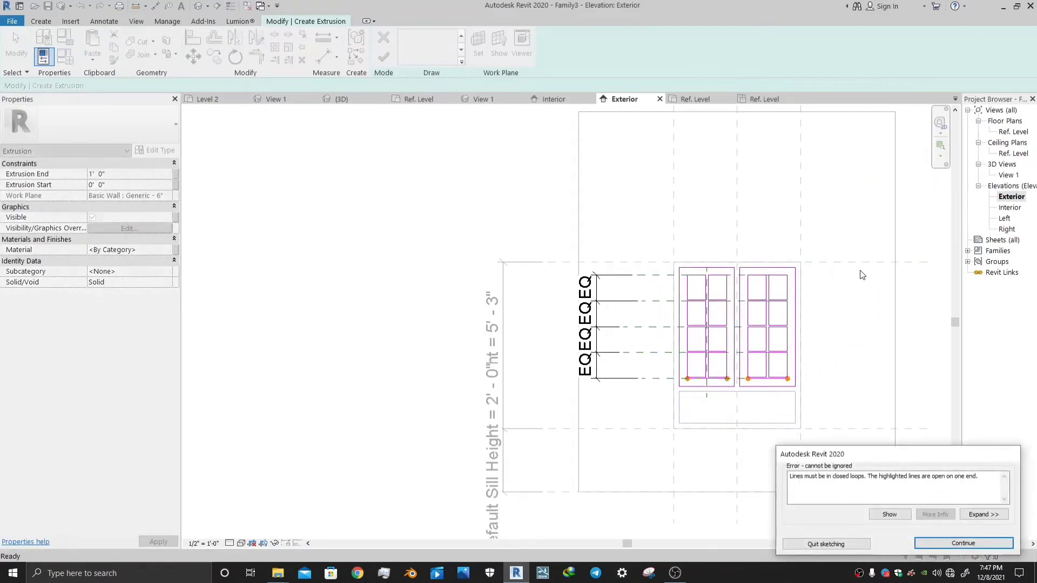
click(962, 543)
scroll(782, 402, up, 4)
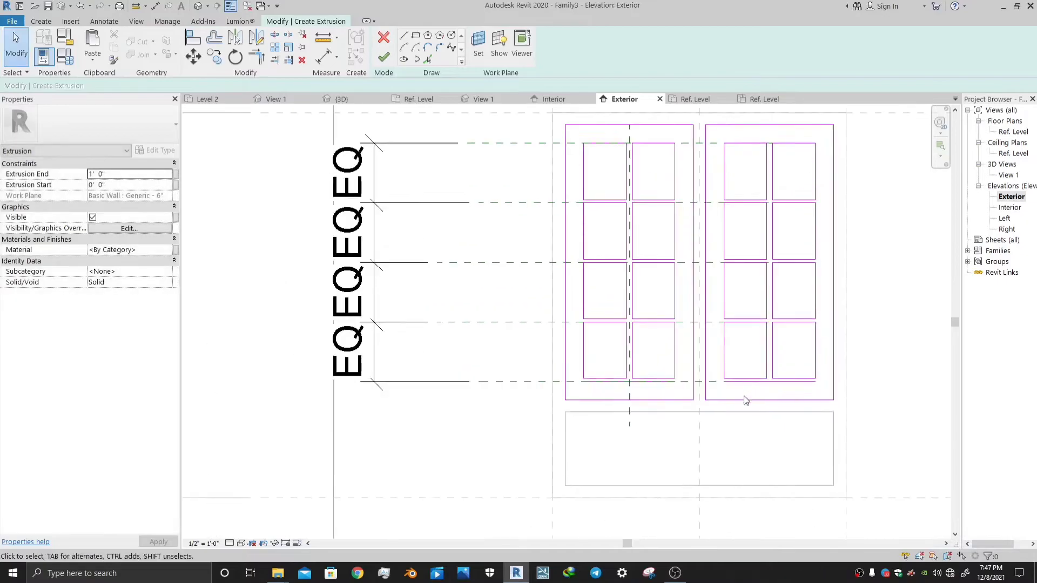
- Delete the extra short sketch line on the right and finish the sash extrusion
click(684, 404)
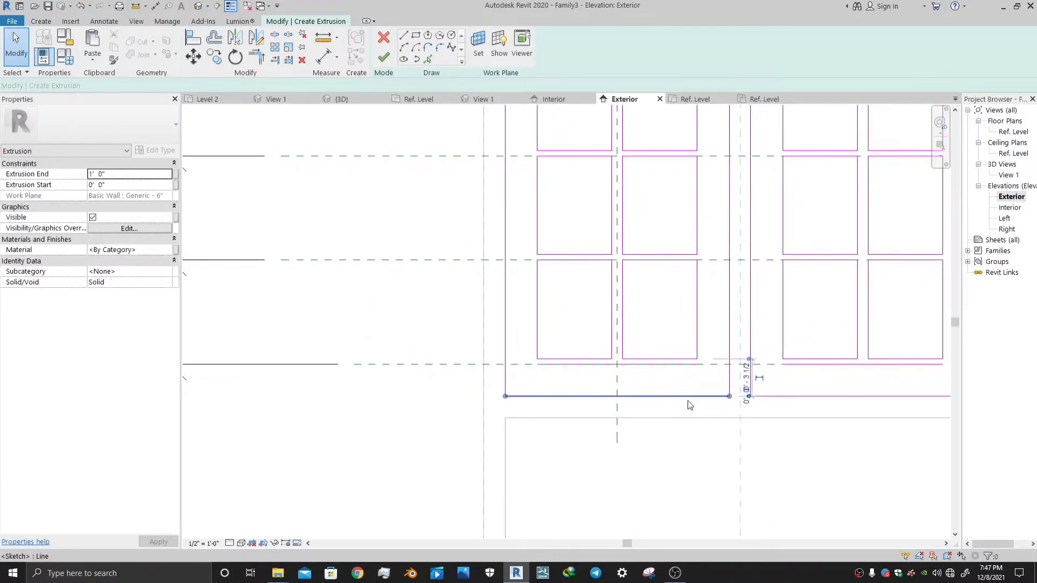
click(737, 442)
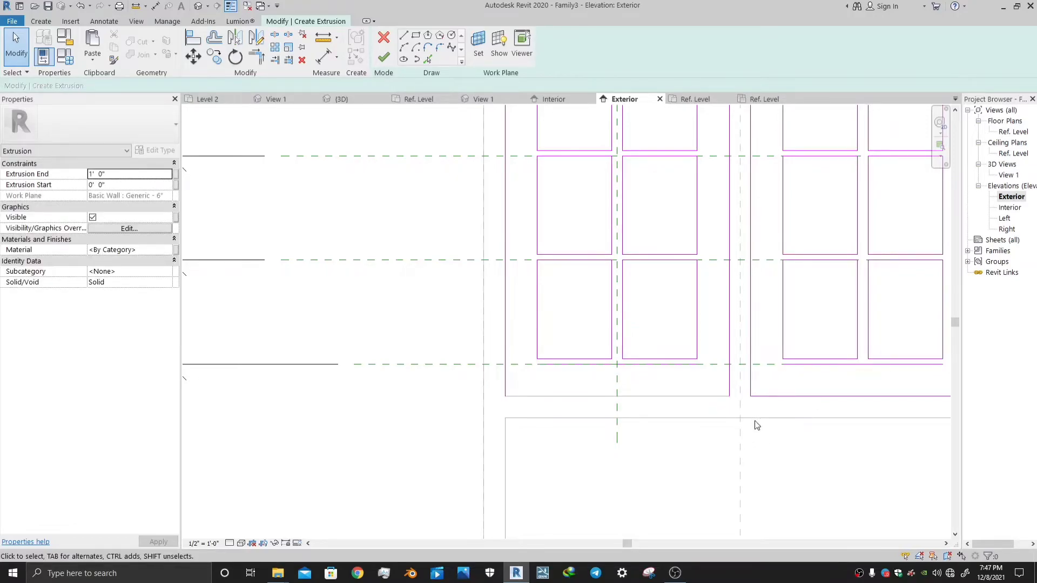
click(695, 365)
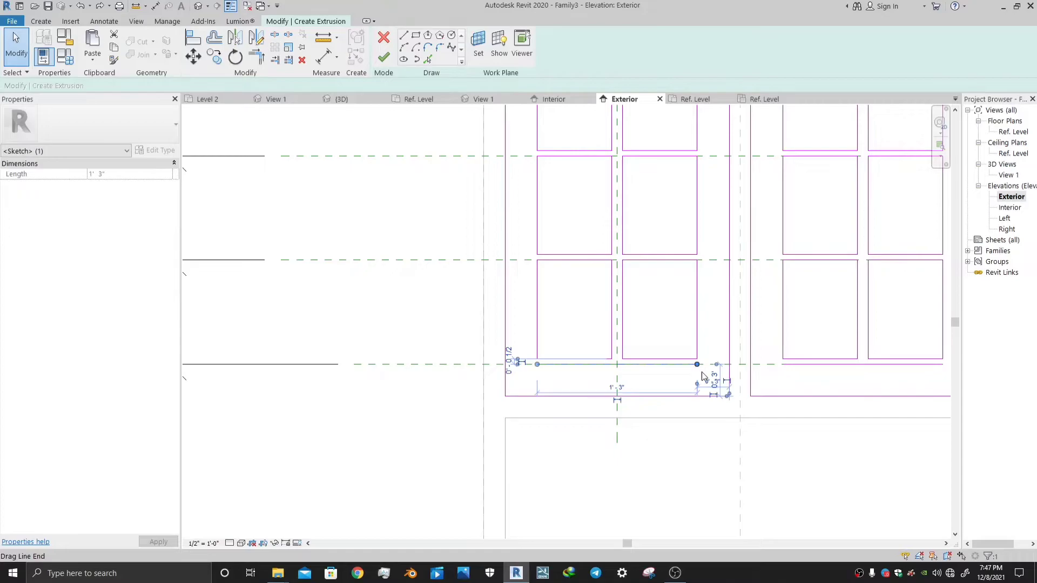
click(792, 378)
click(799, 365)
key(Delete)
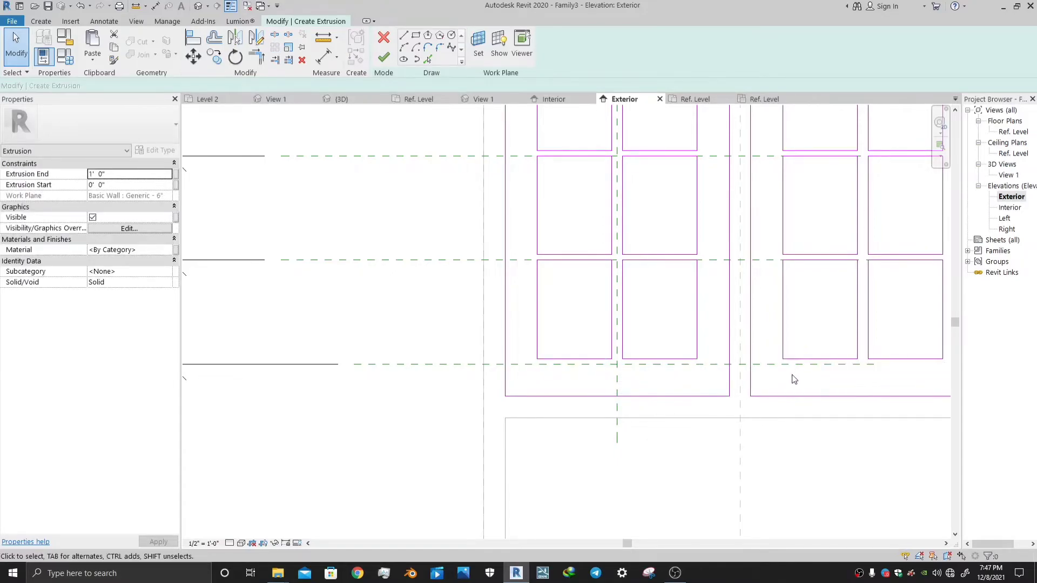
scroll(792, 378, down, 5)
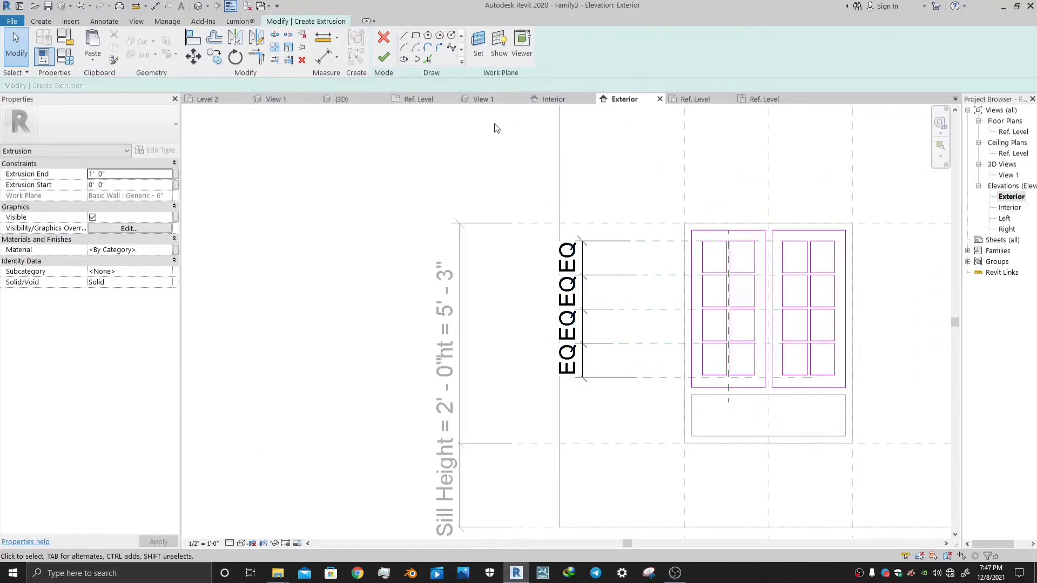
click(384, 57)
- Finish the sketch and switch the elevation's visual style to Shaded
click(877, 344)
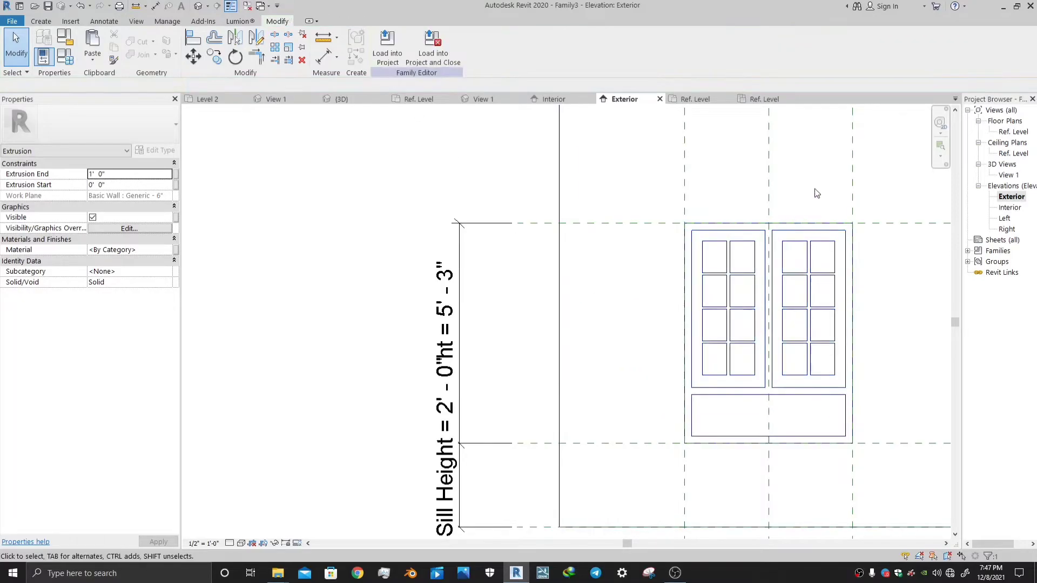
click(234, 544)
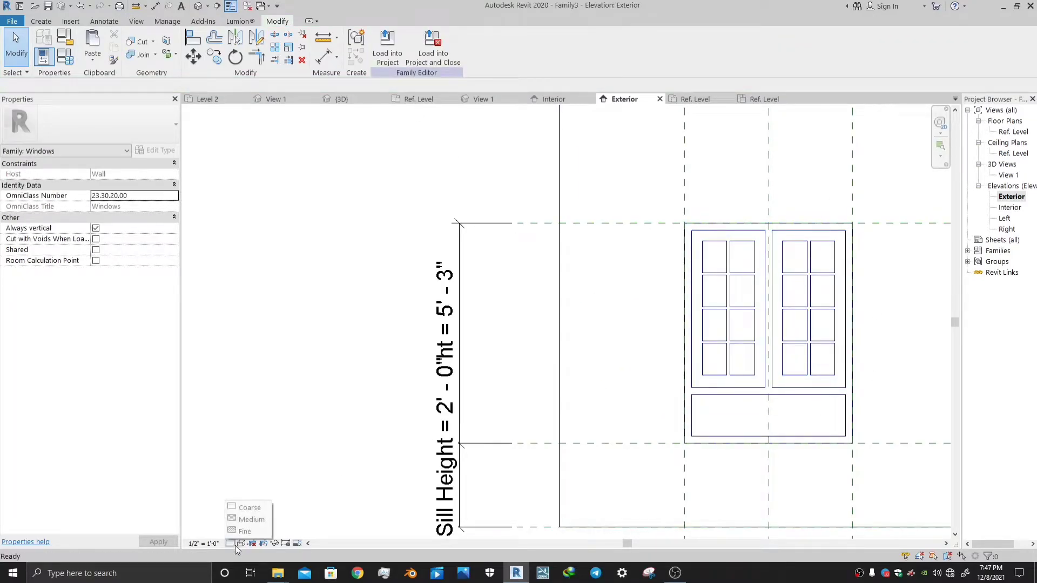
click(241, 543)
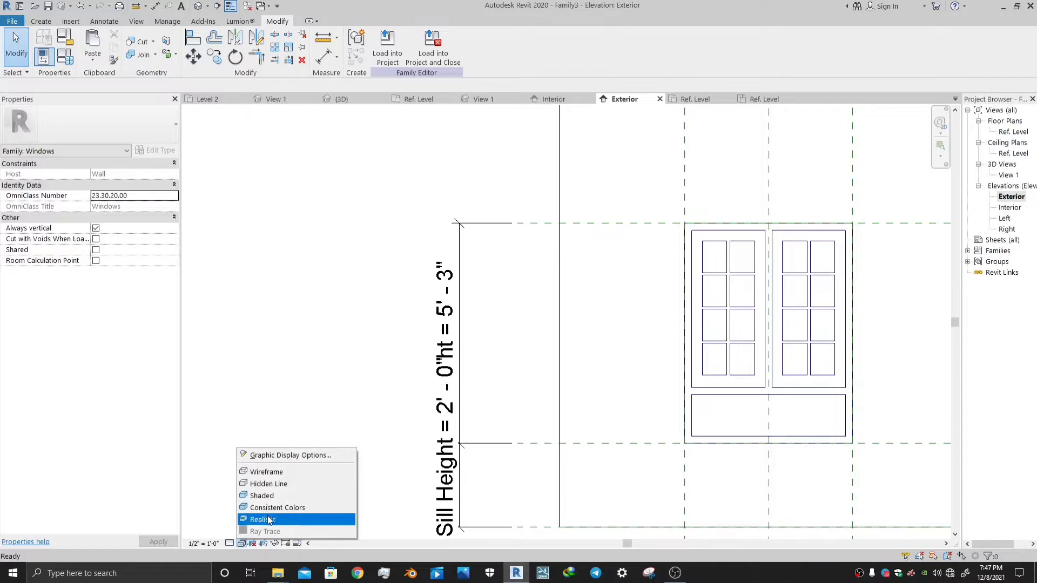
click(259, 518)
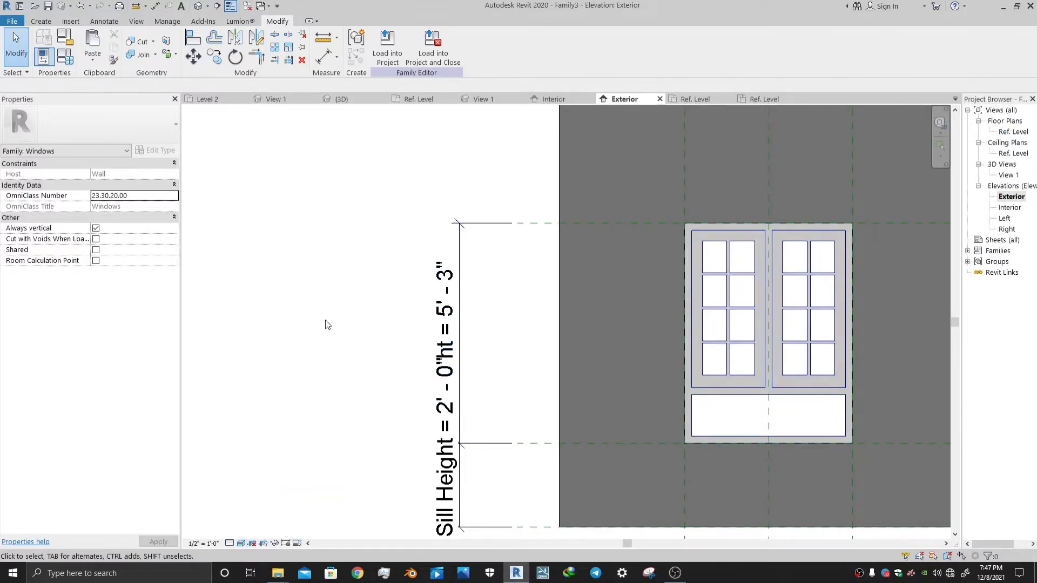
- Give the sash extrusion the Cherry material and reopen its sketch
click(702, 234)
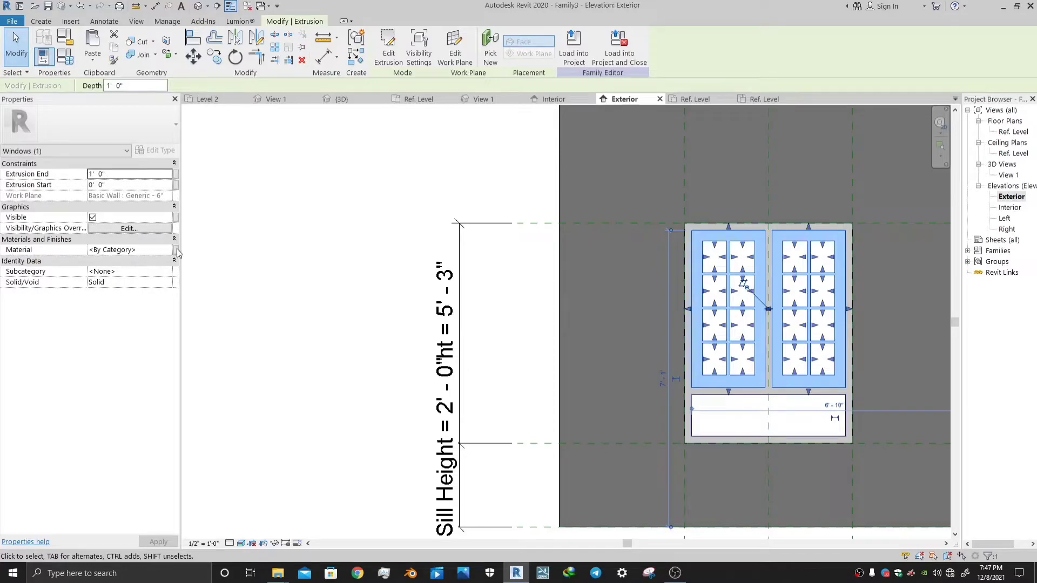
click(169, 250)
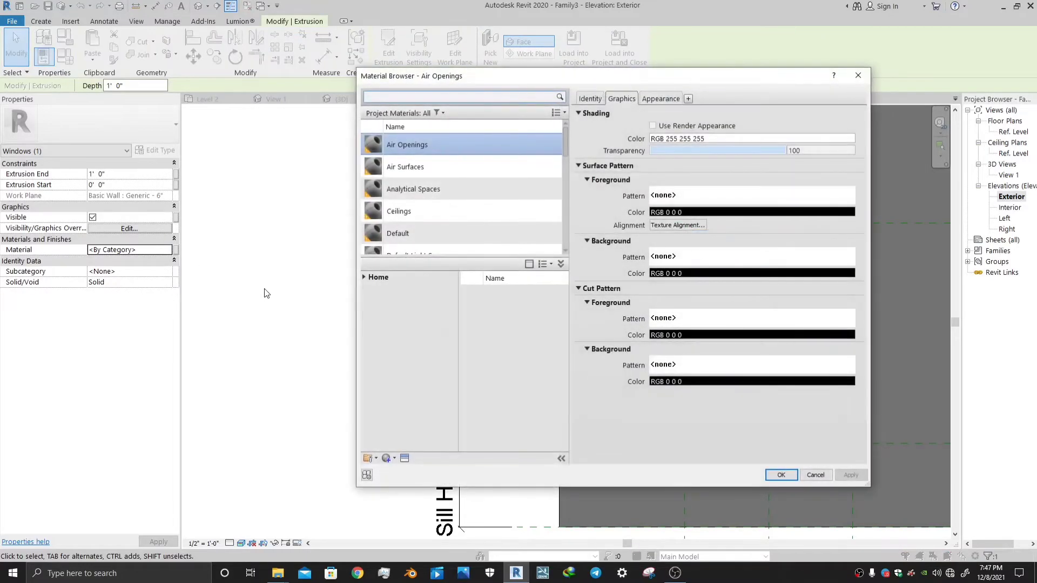
scroll(416, 218, down, 6)
scroll(417, 195, up, 6)
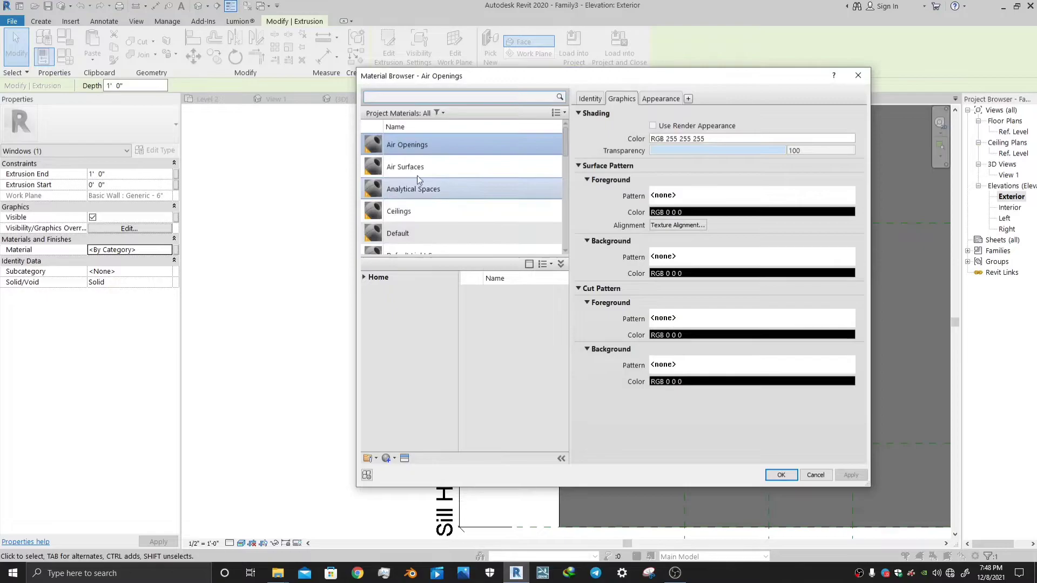
click(401, 99)
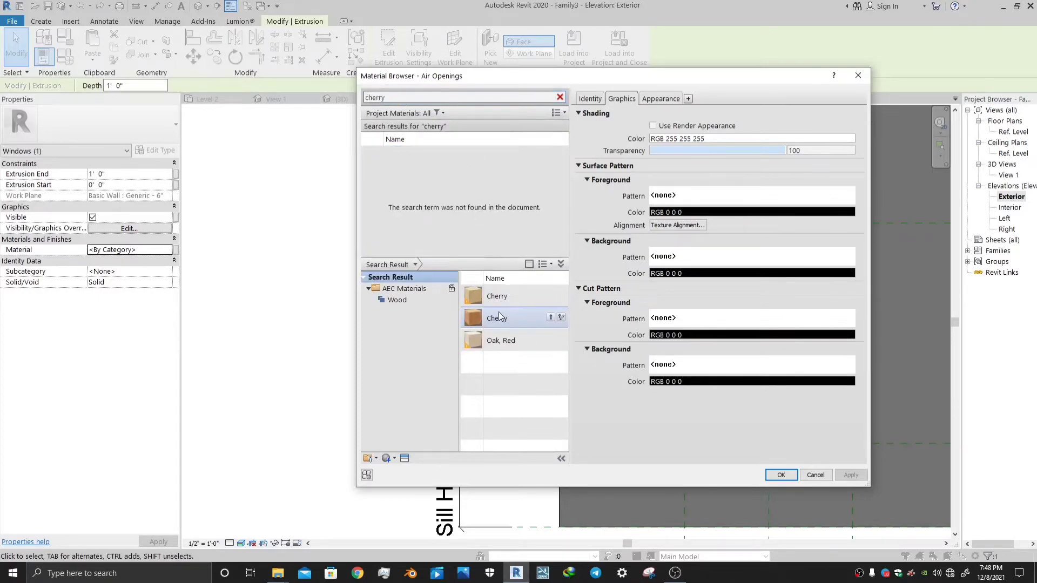
double_click(499, 317)
click(780, 475)
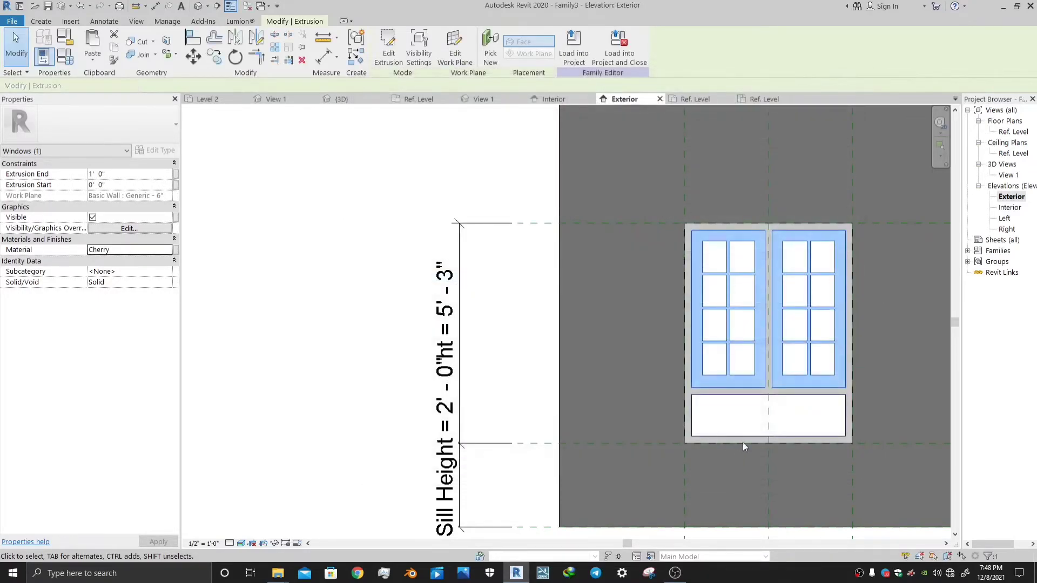
double_click(742, 445)
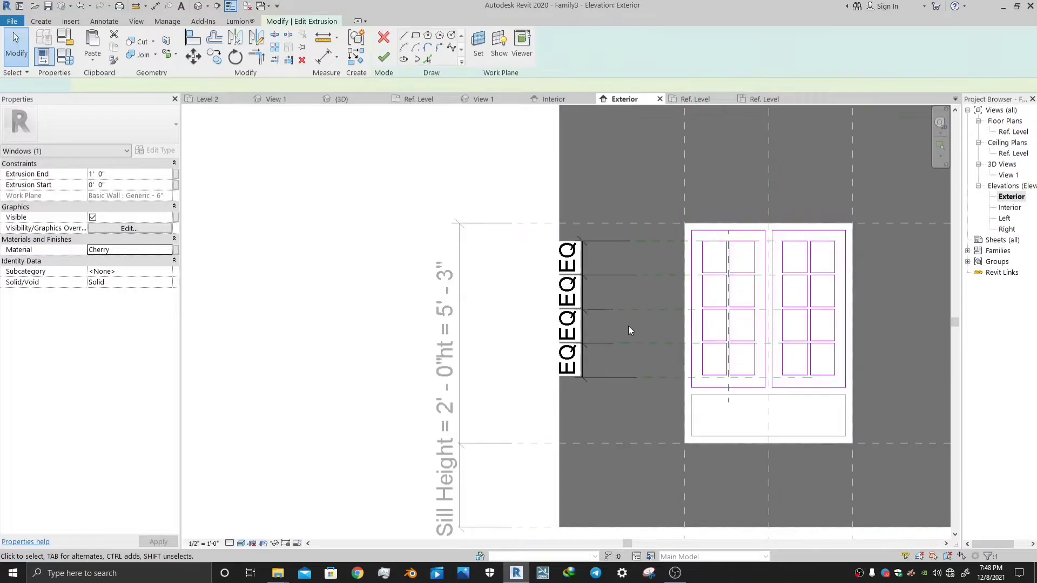
- Finish editing and orbit the 3D view to the straight Right view
click(383, 57)
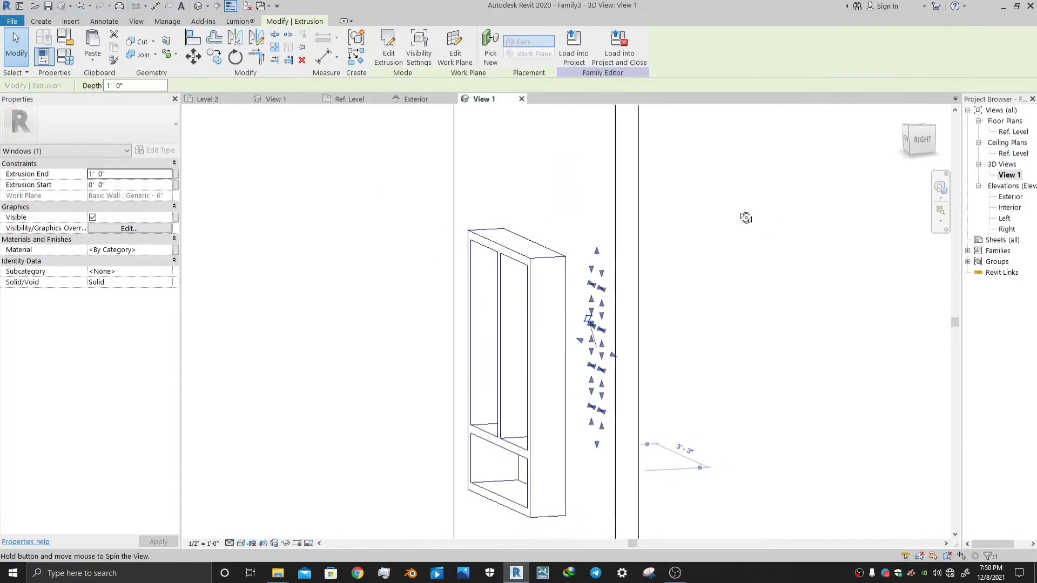
shift+middle_drag(745, 218, 675, 243)
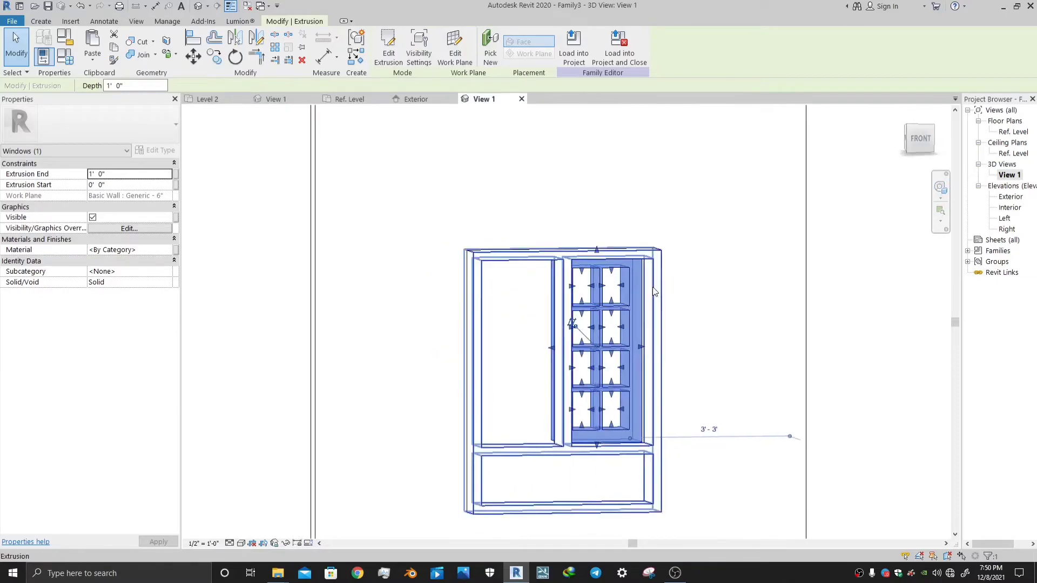
shift+middle_drag(653, 292, 540, 254)
click(912, 146)
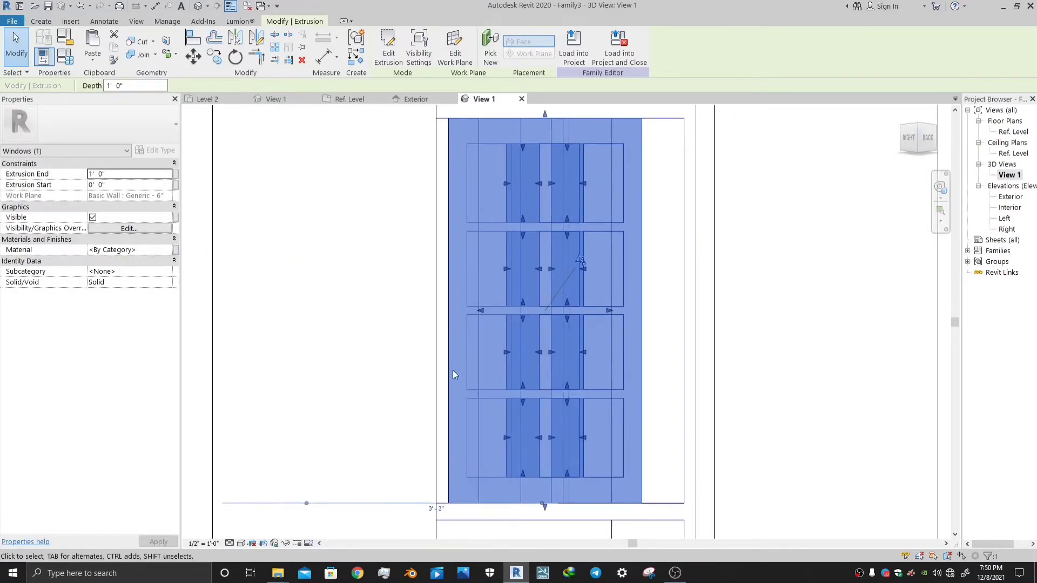
shift+middle_drag(529, 345, 702, 302)
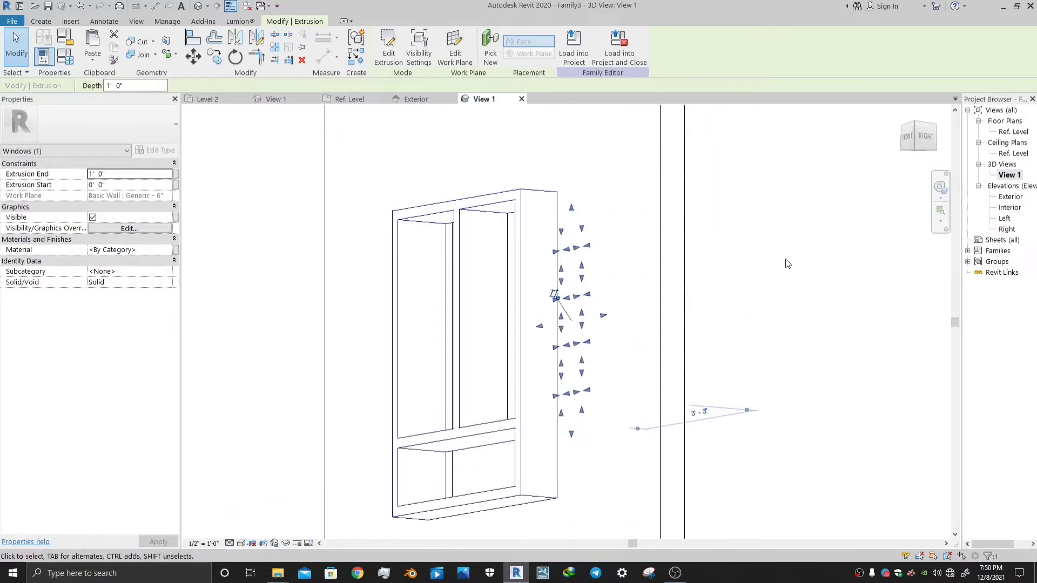
click(925, 144)
key(Escape)
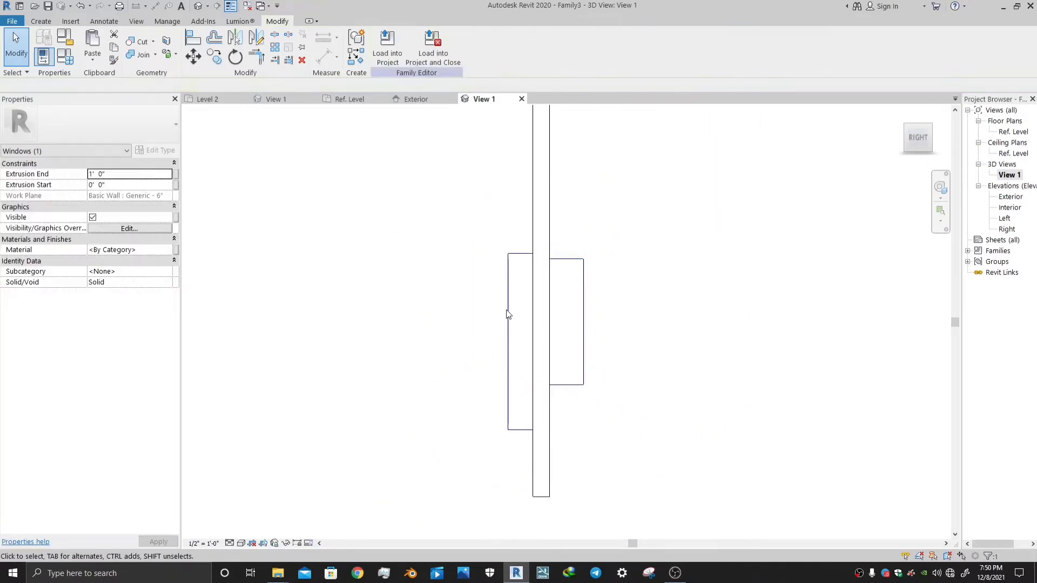
- Drag the sash extrusion's faces to span -0' 3" to 0' 0", then return to Exterior elevation
click(508, 313)
scroll(519, 309, up, 2)
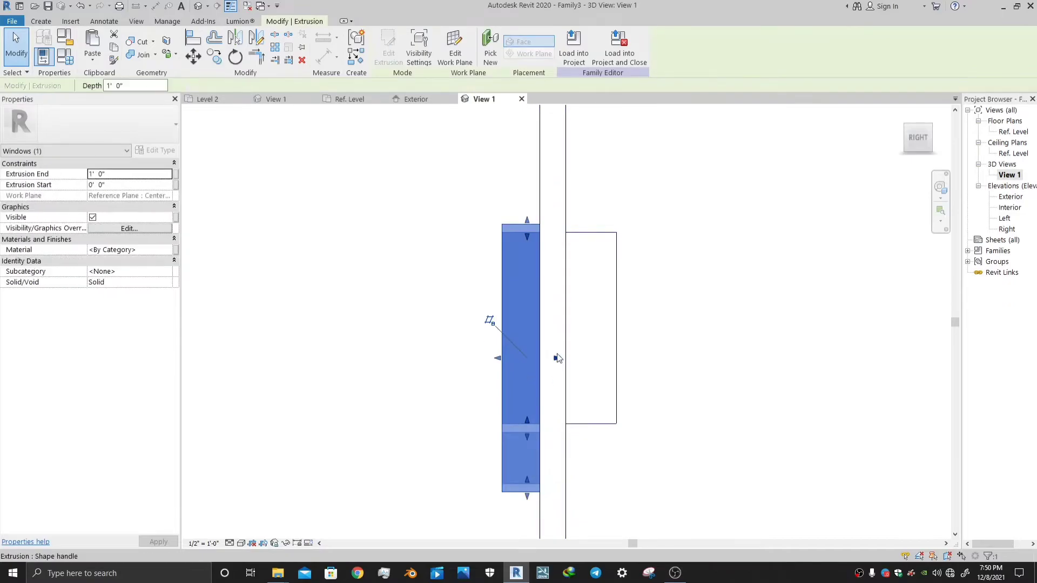
mouse_move(558, 359)
mouse_down()
mouse_move(578, 340)
mouse_move(544, 363)
mouse_up()
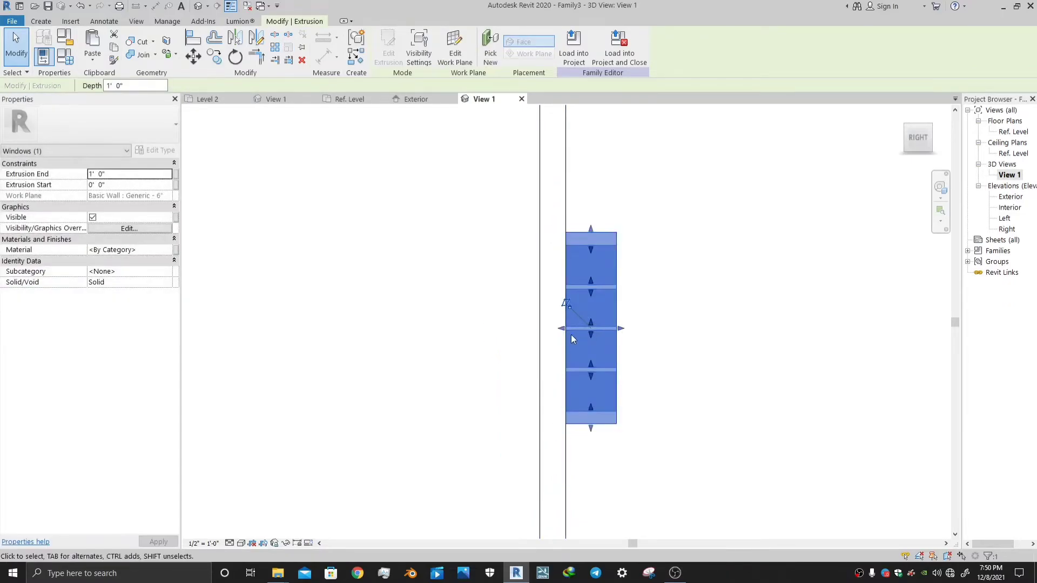
scroll(565, 317, up, 2)
drag(564, 343, 541, 345)
drag(666, 347, 569, 358)
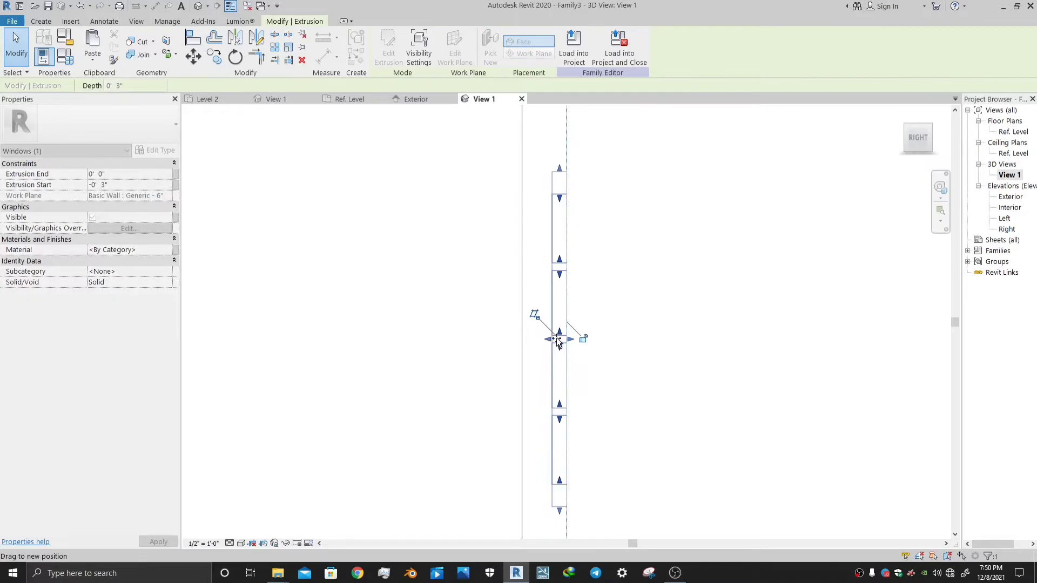
click(667, 342)
shift+middle_drag(667, 341, 502, 370)
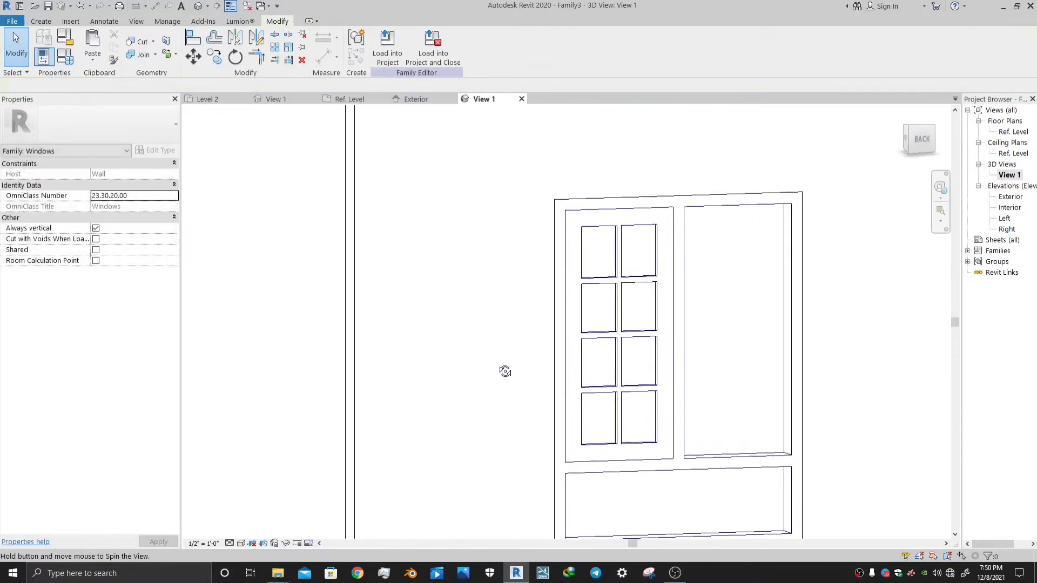
click(919, 142)
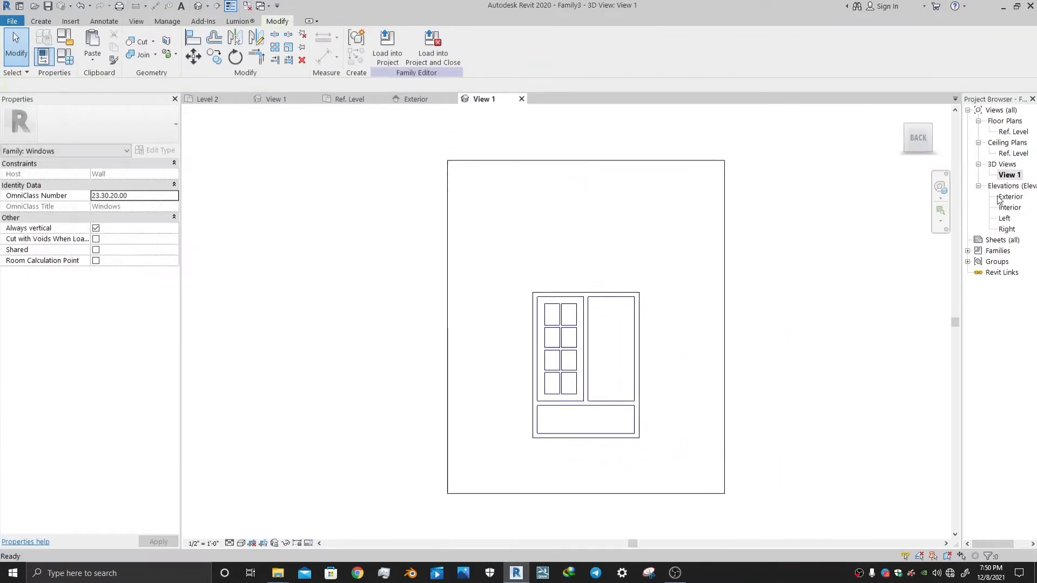
double_click(1006, 199)
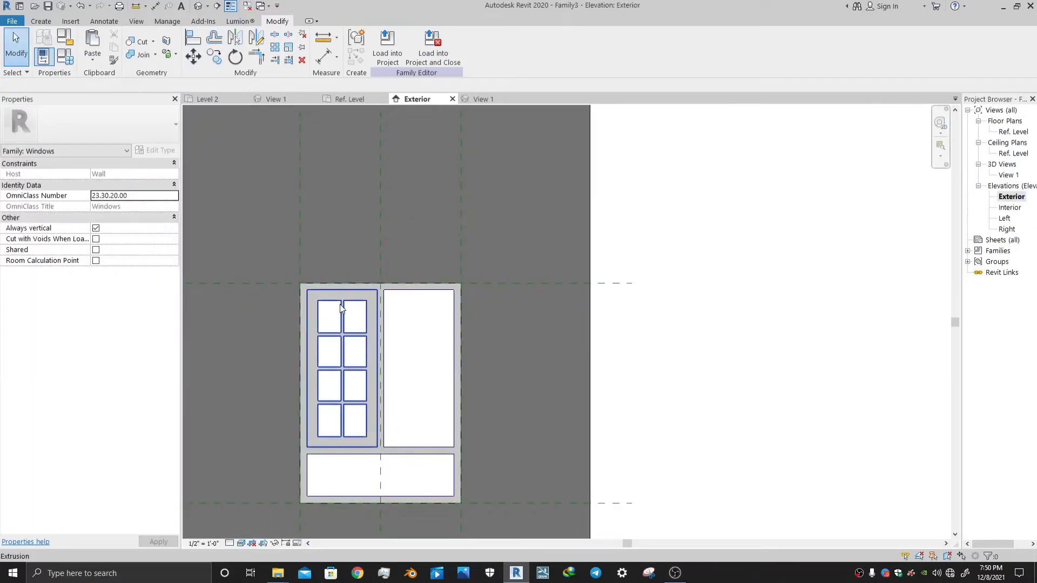
- Copy the left eight-pane sash from its corner into the right sash opening
click(341, 302)
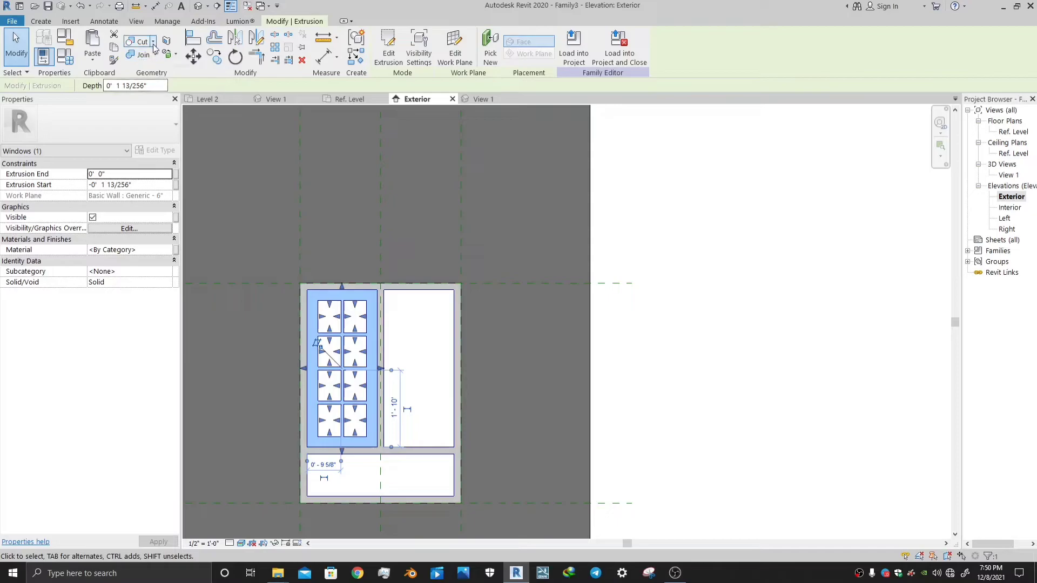
click(214, 57)
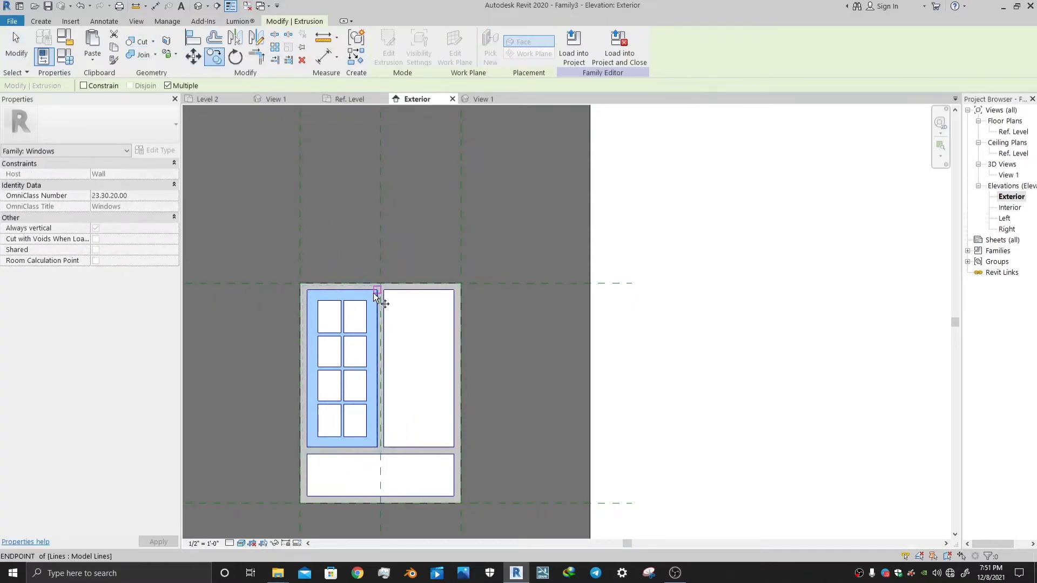
click(374, 293)
click(453, 290)
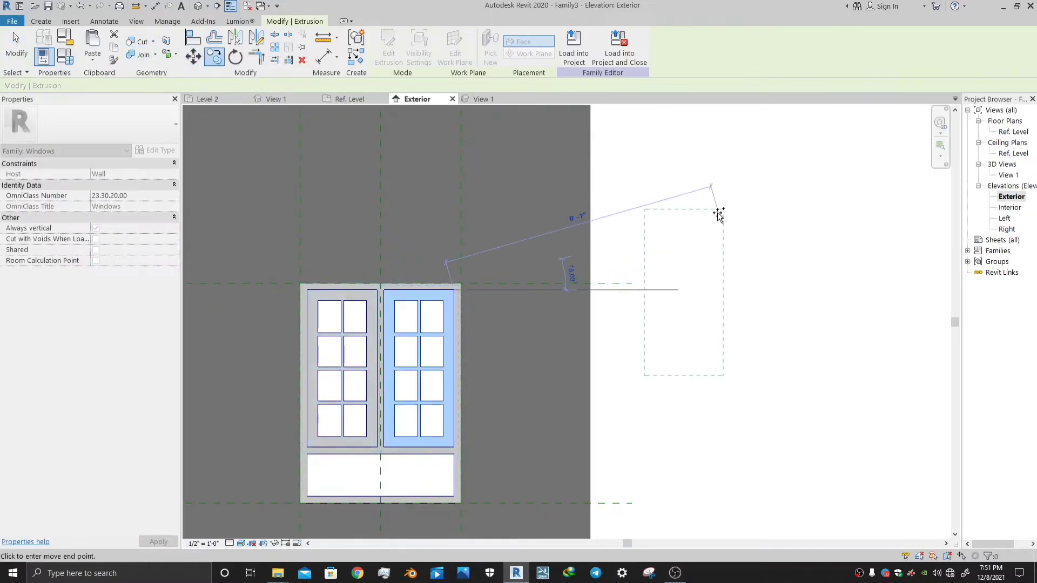
right_click(734, 211)
click(747, 217)
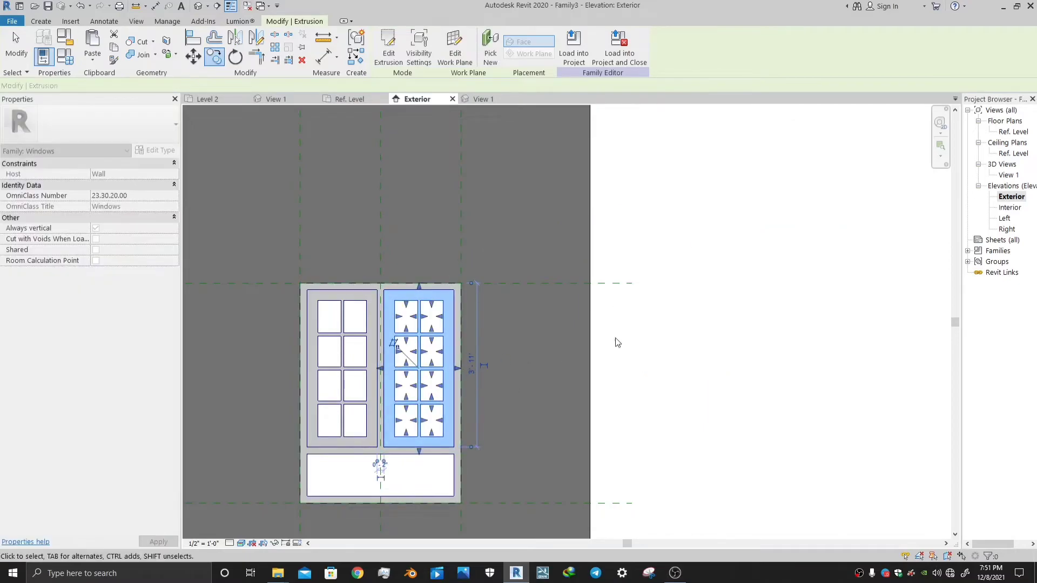
- Clear the selection and start a new extrusion sketch with 1' 0" depth
right_click(676, 249)
click(697, 254)
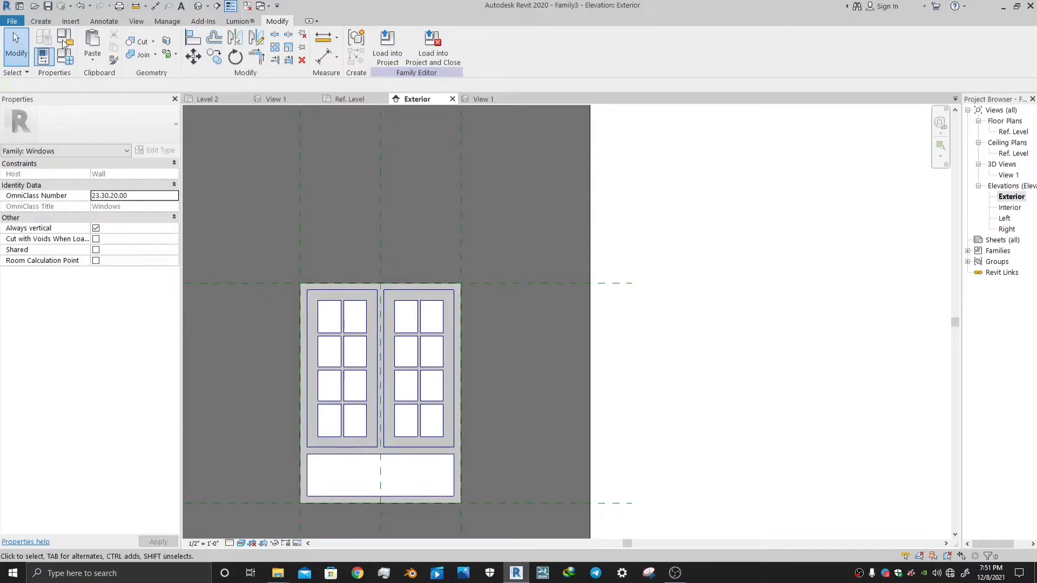
click(43, 22)
click(93, 48)
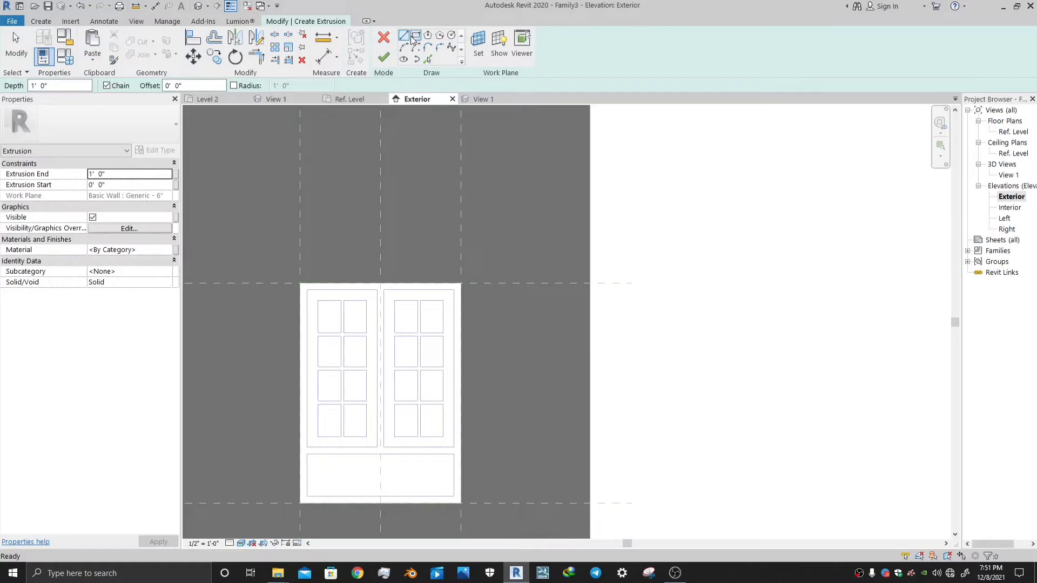
- Pick the top two rows of left-sash pane outlines and a reference line into the sketch
click(428, 60)
scroll(356, 332, up, 3)
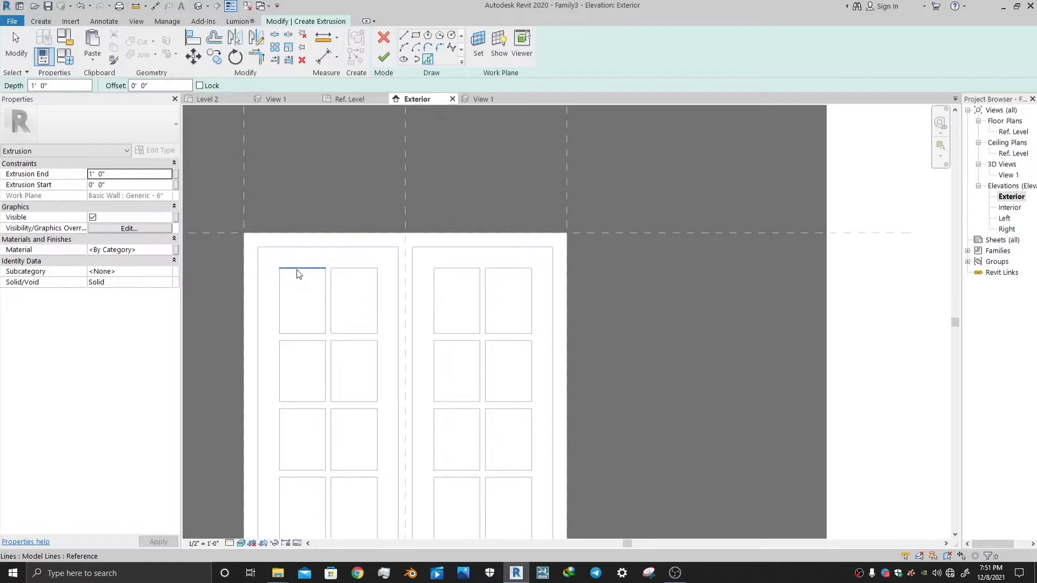
click(300, 275)
click(356, 273)
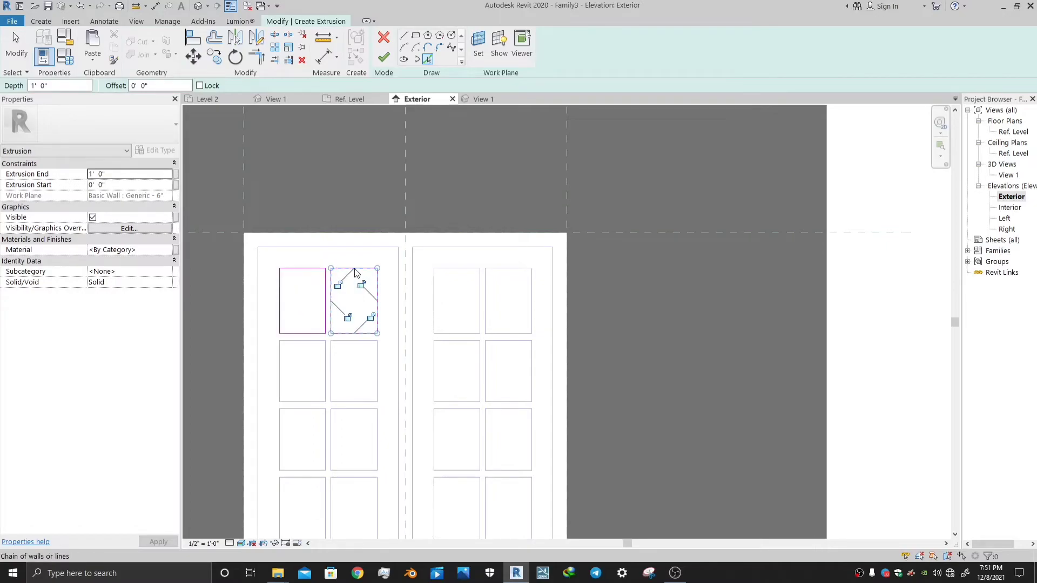
click(352, 343)
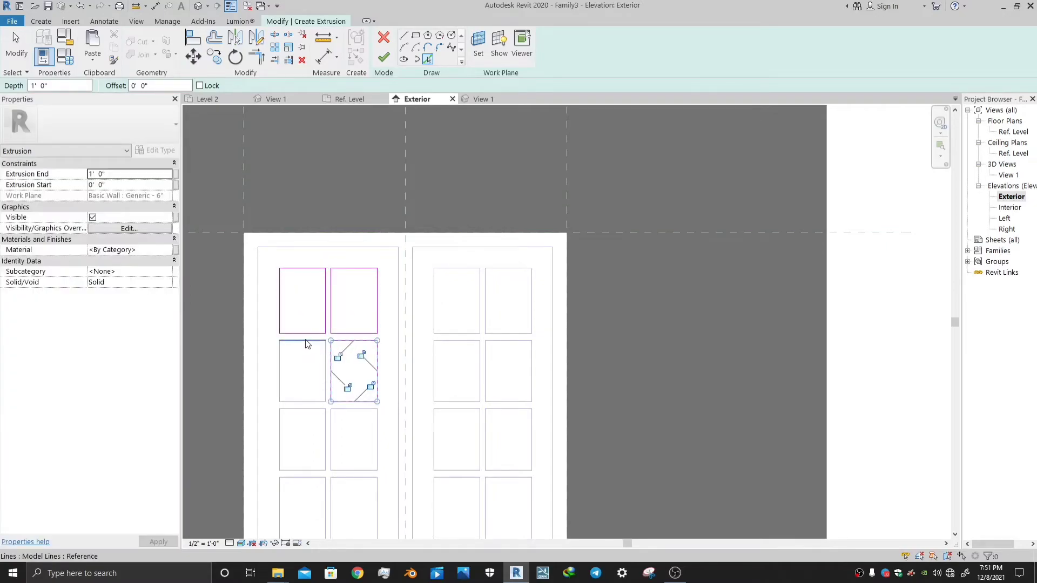
click(306, 343)
scroll(361, 428, down, 1)
click(272, 314)
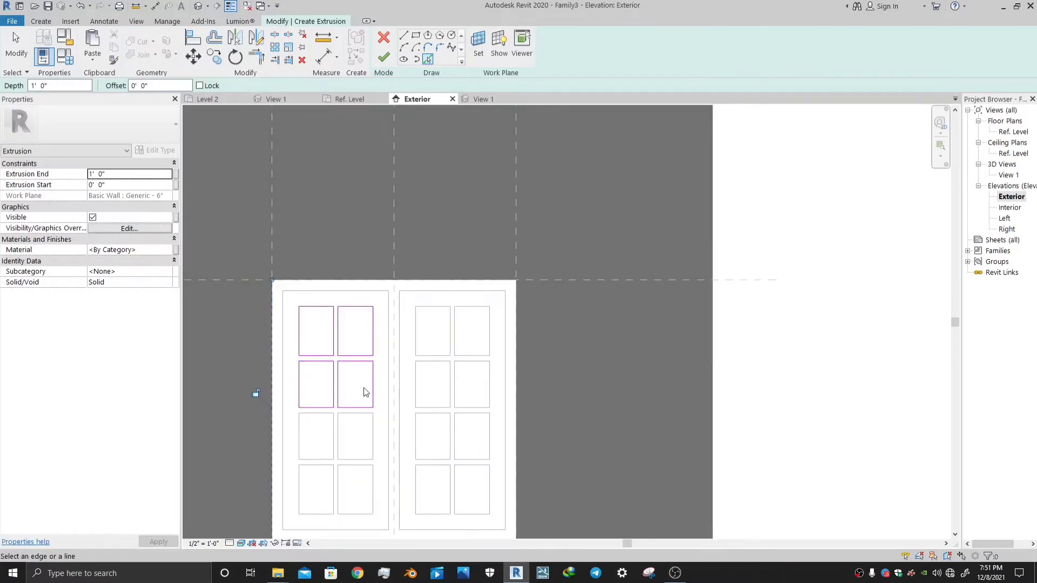
key(Escape)
key(Escape)
- Copy the 16 top-row pane lines down to form the lower two pane rows
drag(273, 238, 377, 416)
click(214, 60)
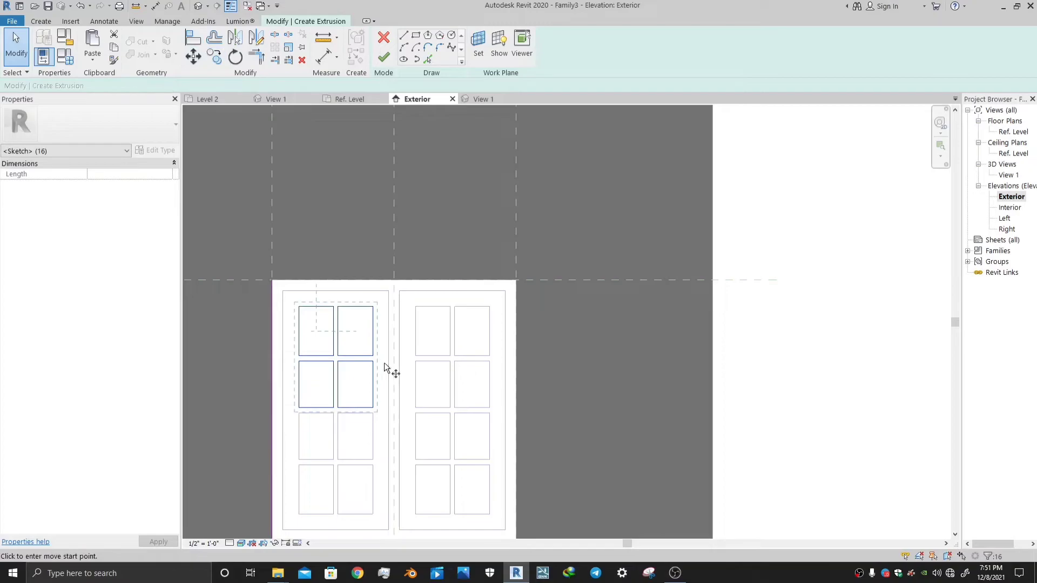
click(371, 305)
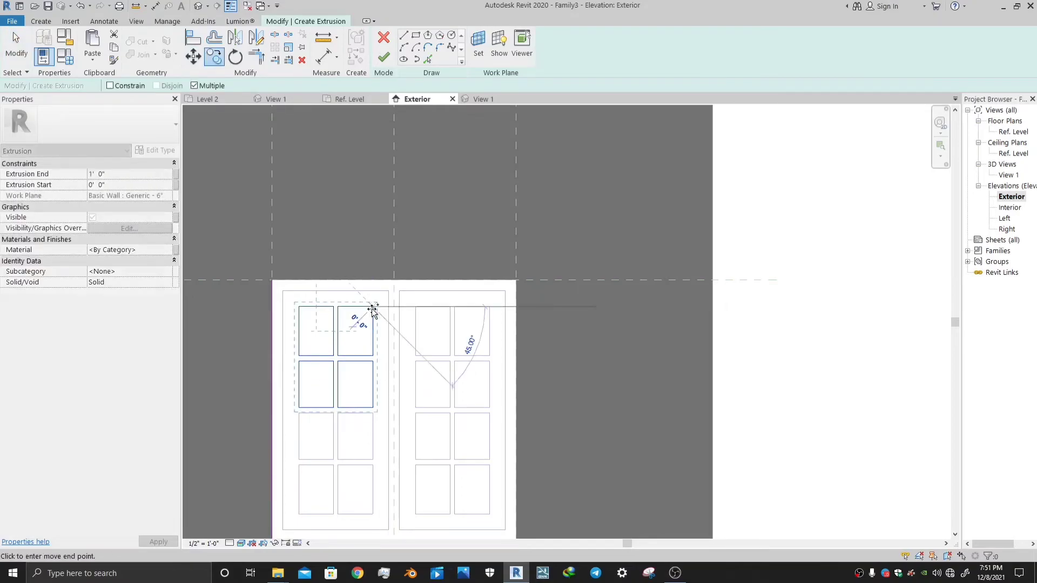
click(370, 413)
key(Escape)
key(Escape)
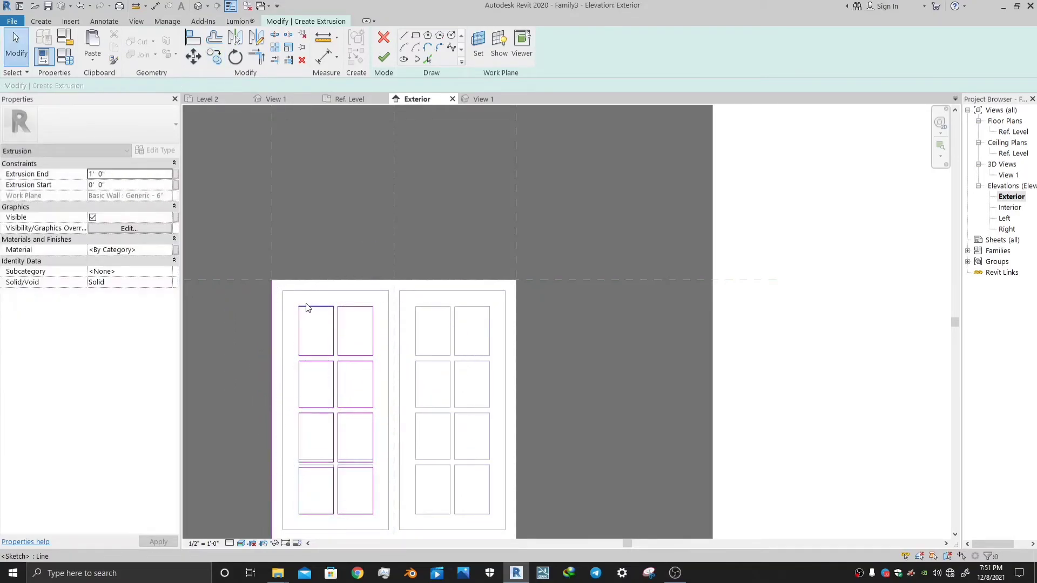
- Nudge the misaligned pane edge lines upward so the rows line up
scroll(393, 331, up, 3)
scroll(430, 323, up, 1)
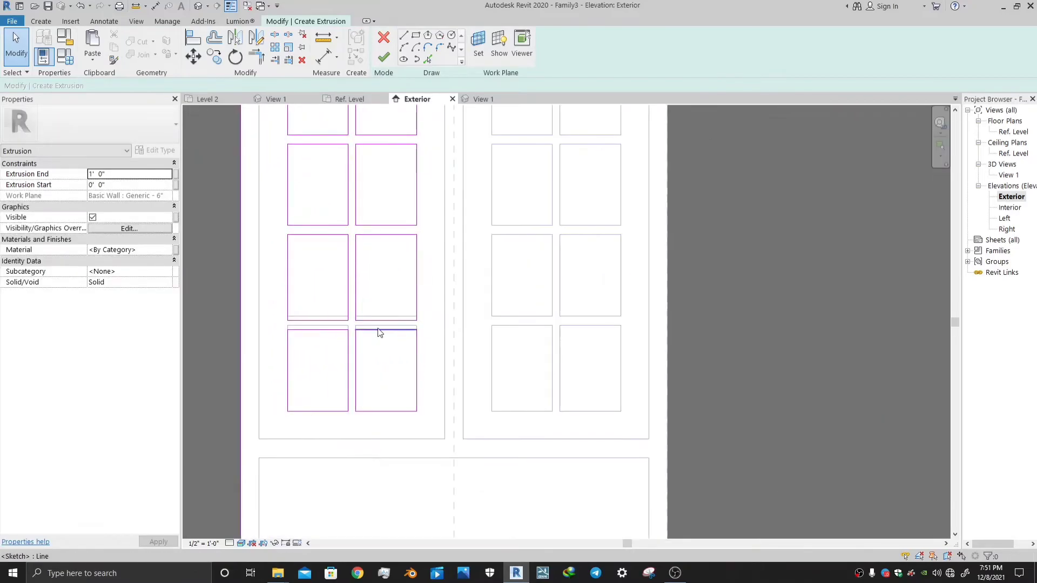
click(389, 321)
key(Up)
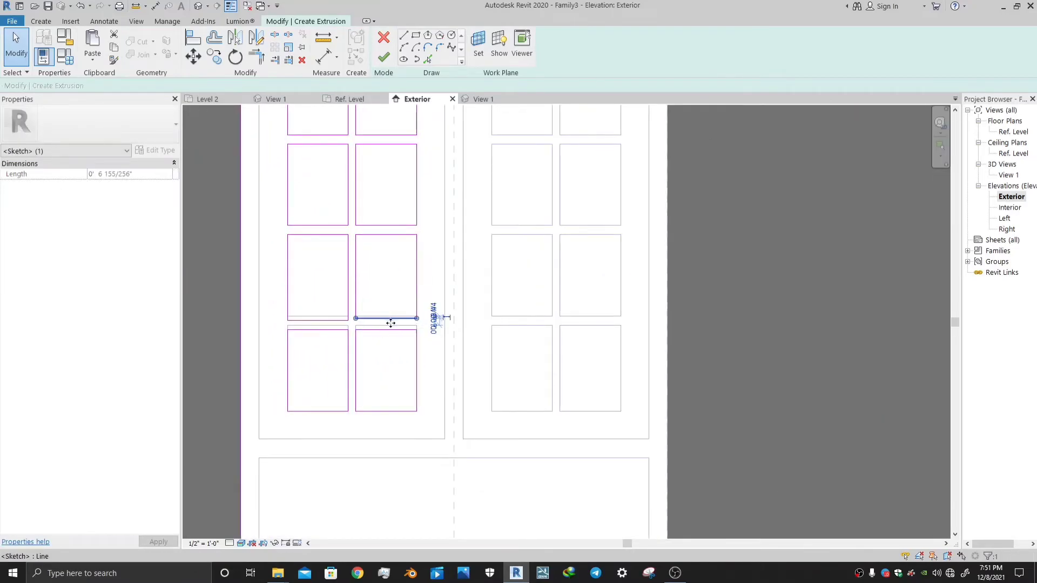
click(391, 329)
key(Up)
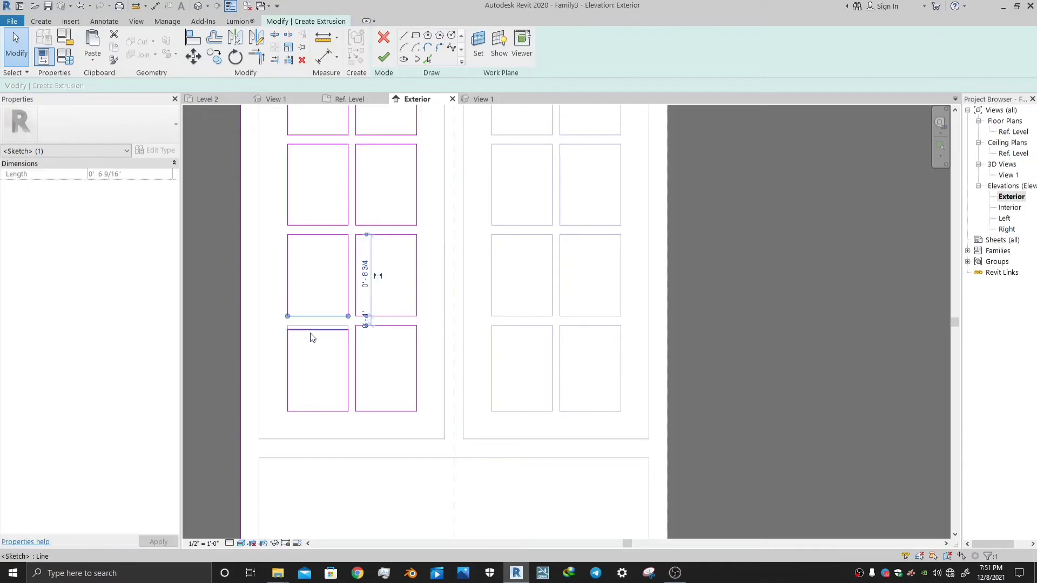
click(312, 337)
scroll(315, 338, down, 5)
key(Escape)
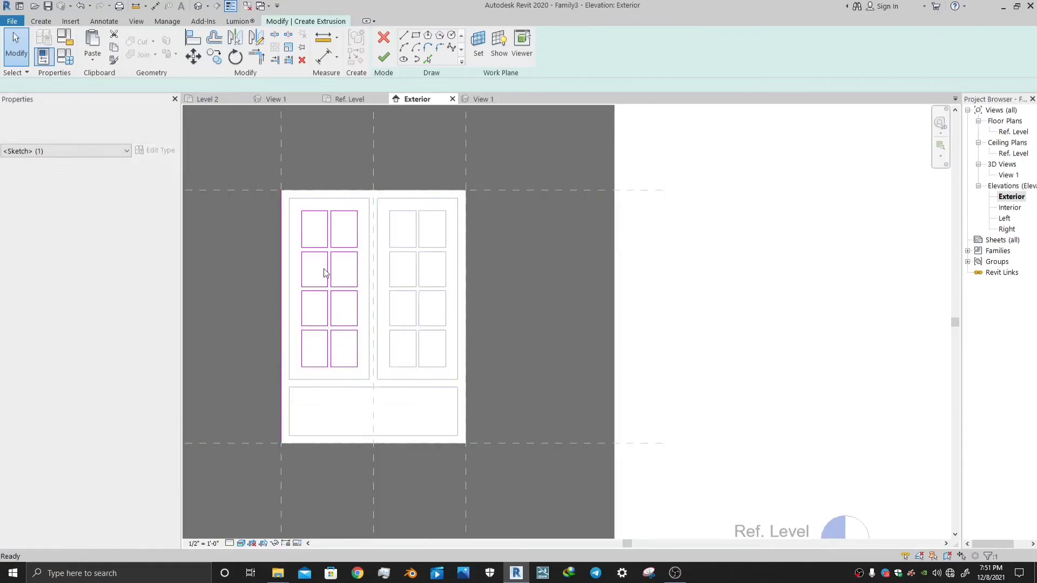
- Select all 32 pane lines of the left sash
click(308, 242)
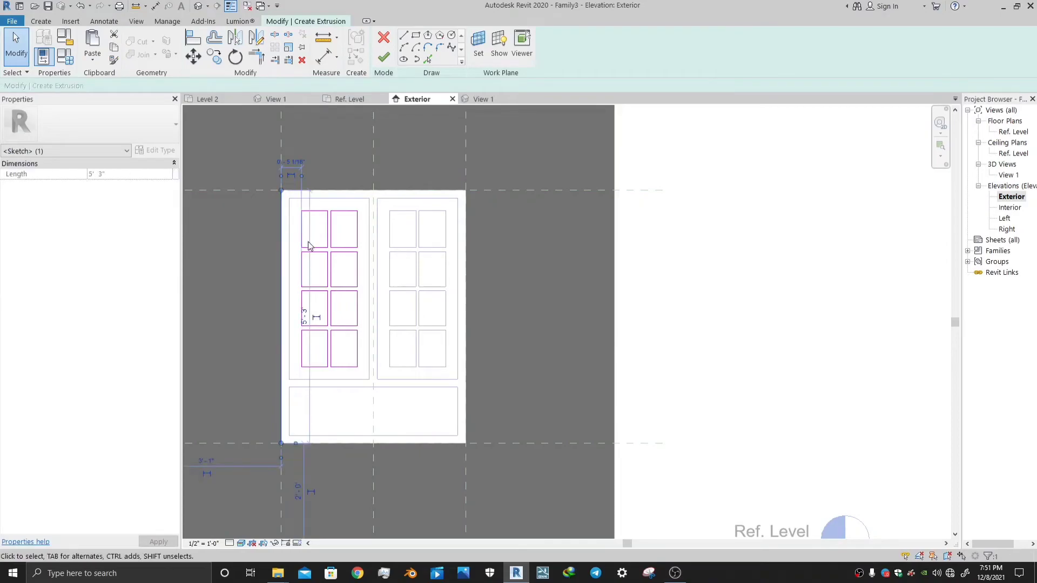
key(Escape)
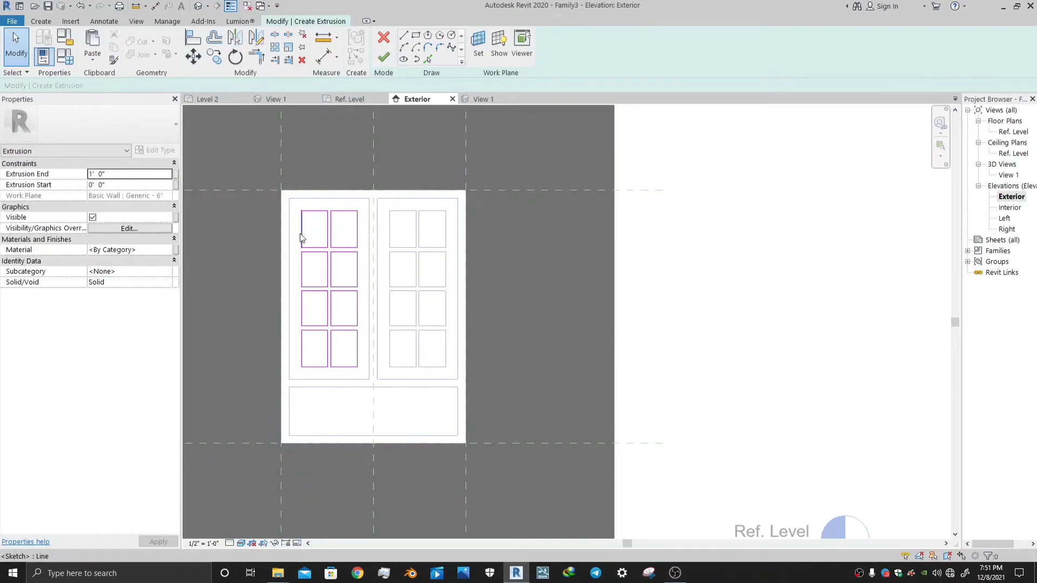
drag(331, 241, 370, 370)
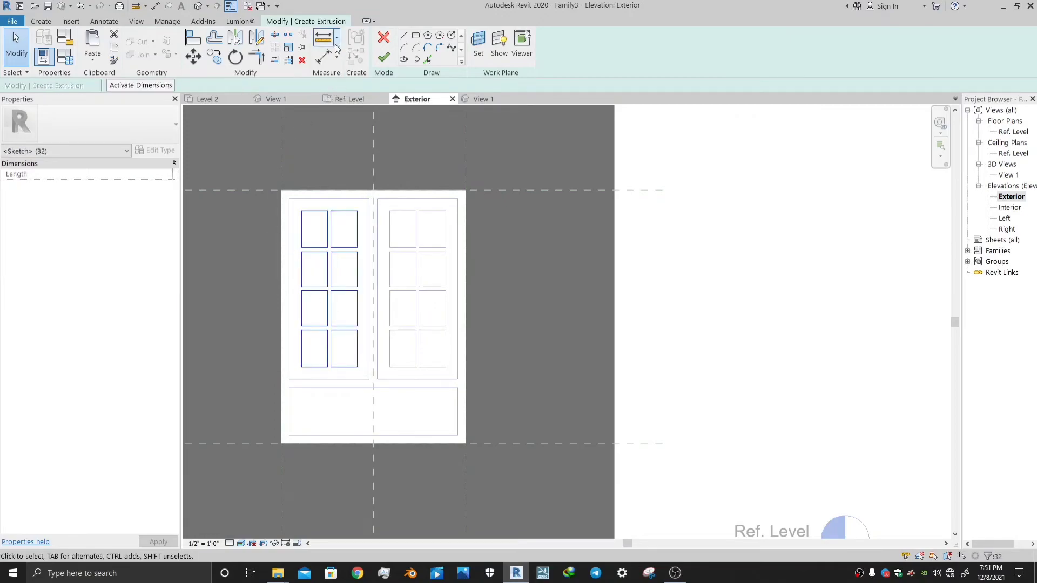
- Copy the left sash's eight pane outlines onto the right sash
click(219, 59)
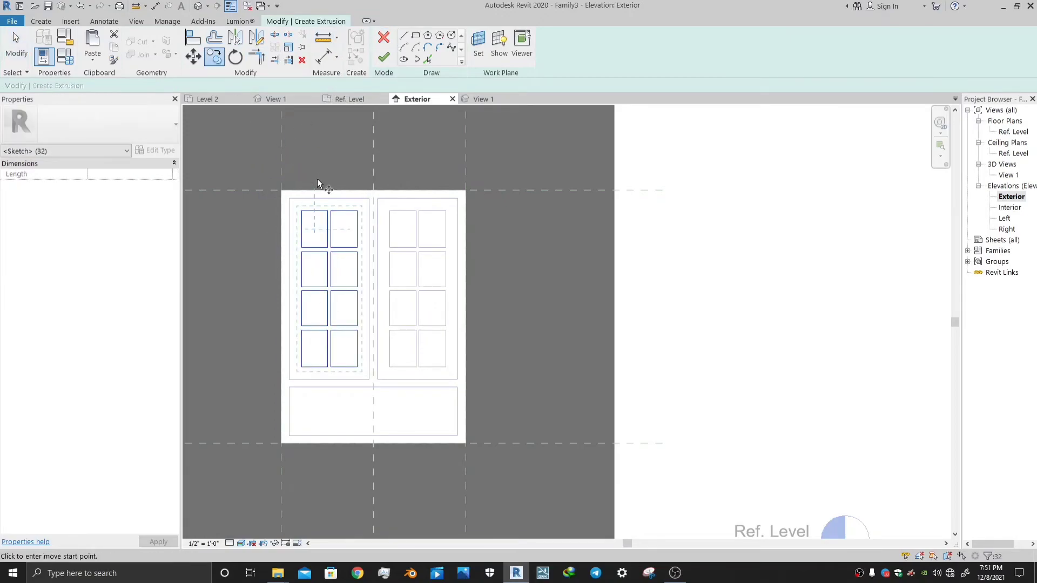
click(361, 213)
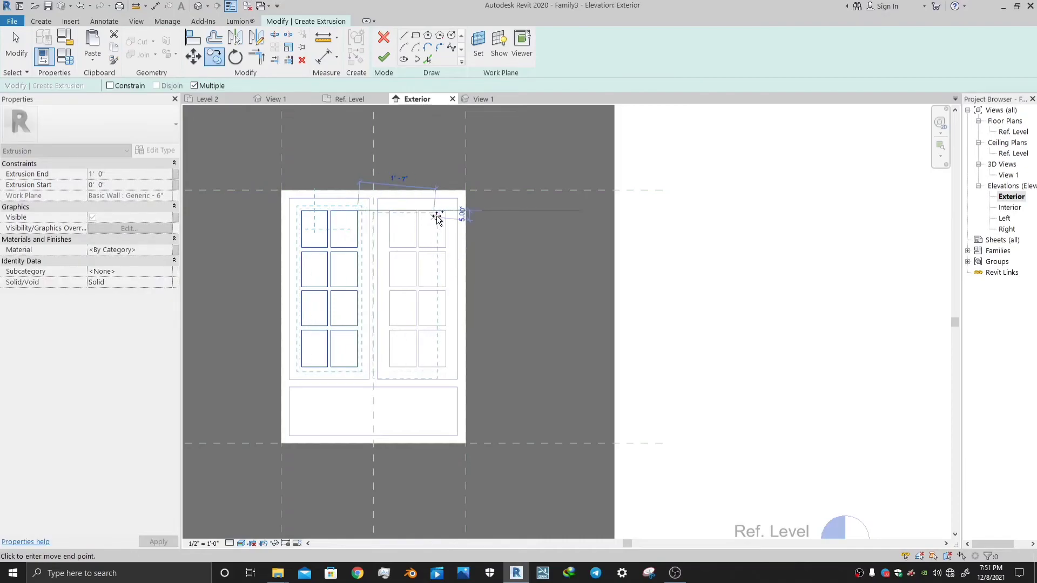
click(451, 212)
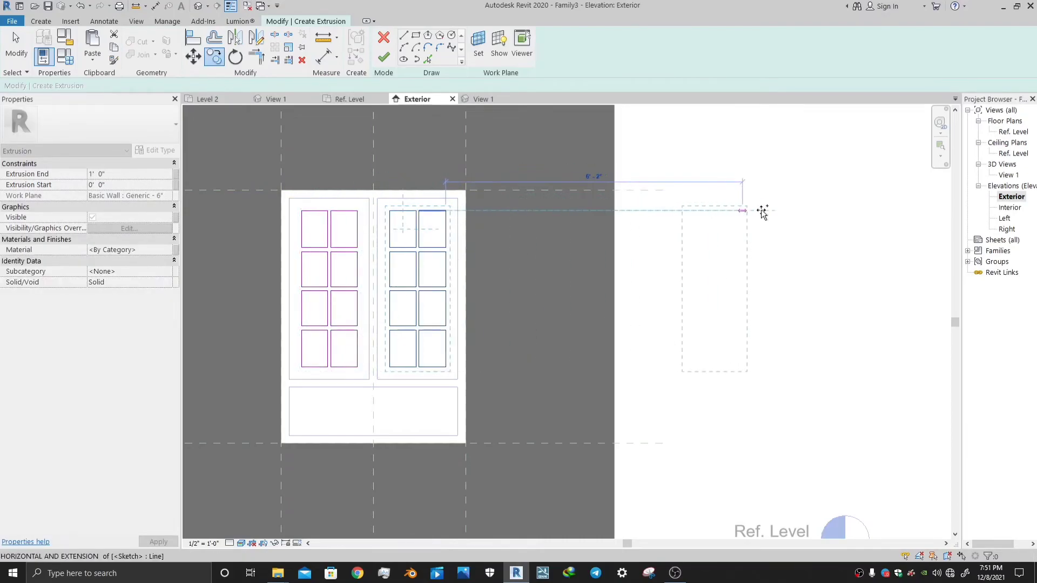
key(Escape)
key(Escape)
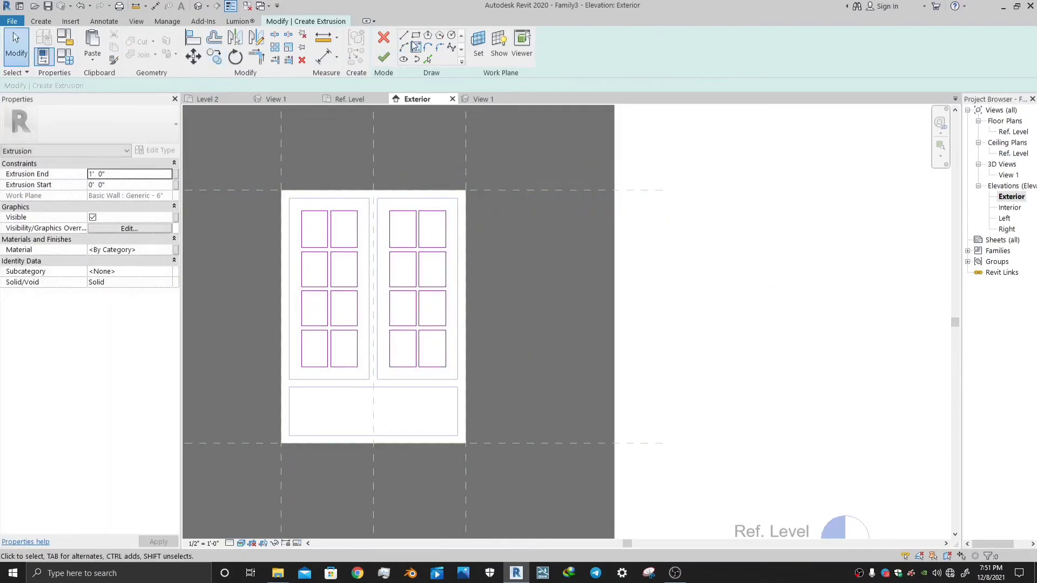
- Draw a rectangle in the lower panel and finish the sketch as an extrusion
click(415, 35)
click(289, 387)
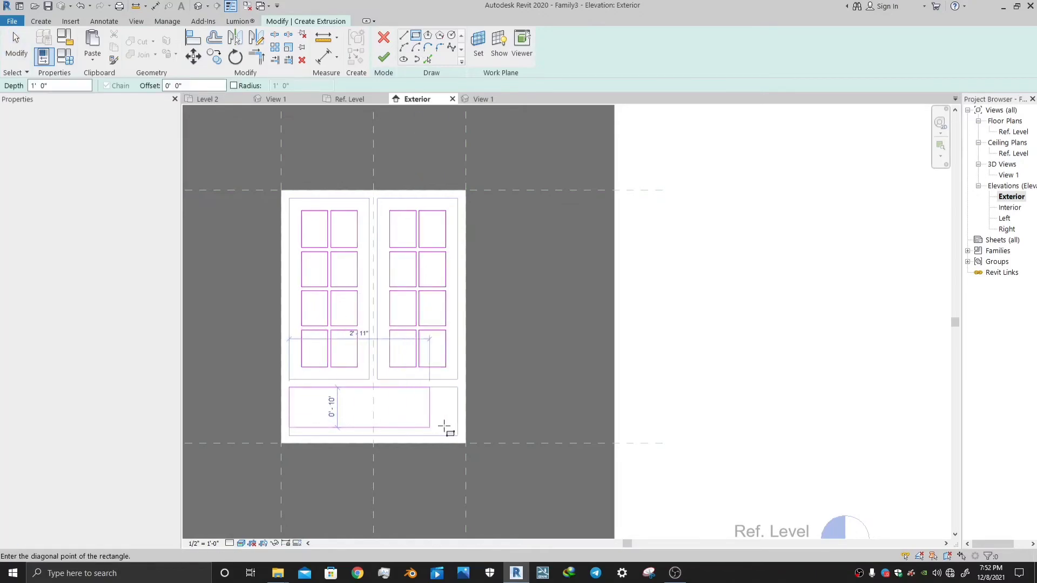
click(457, 436)
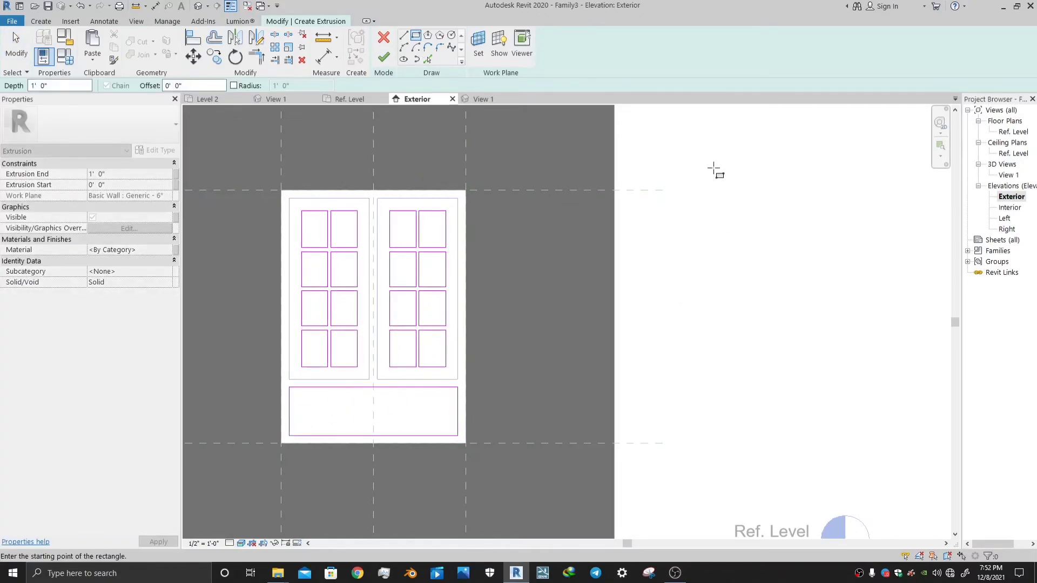
key(Escape)
click(384, 57)
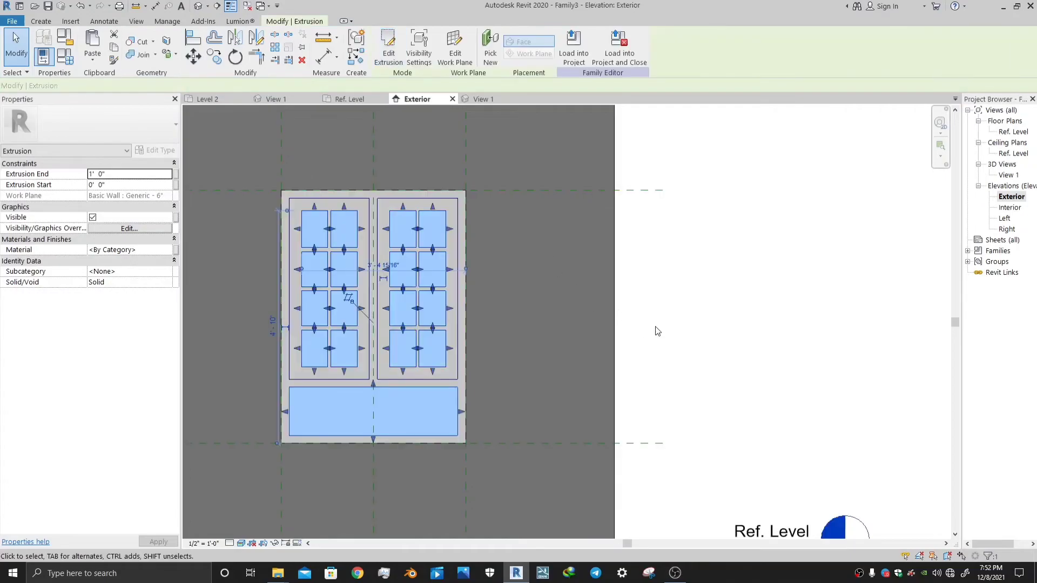
- Assign the Glass material to the pane extrusion and switch to 3D View 1
click(170, 250)
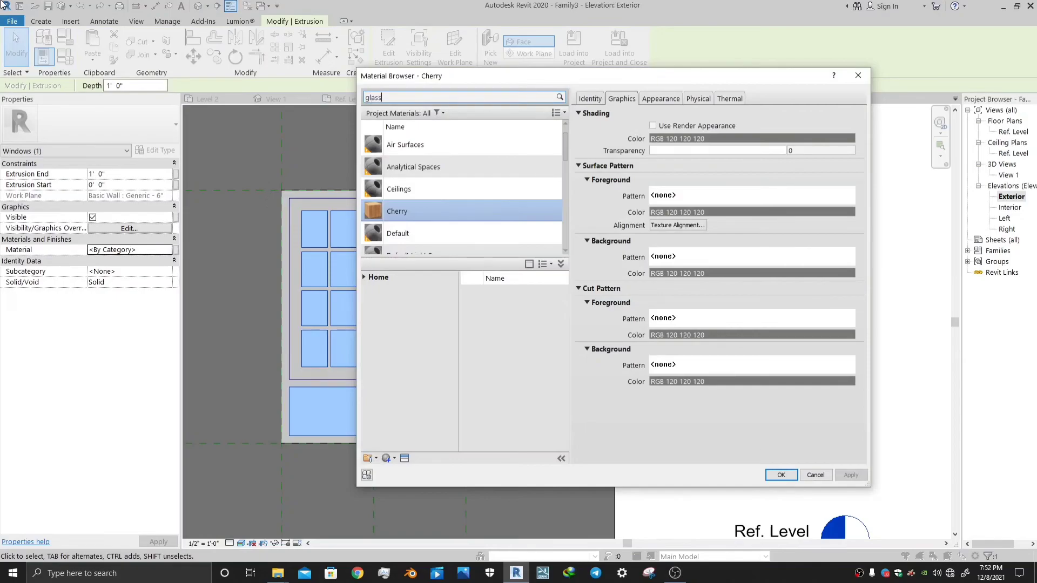
text(glass)
key(Return)
click(454, 153)
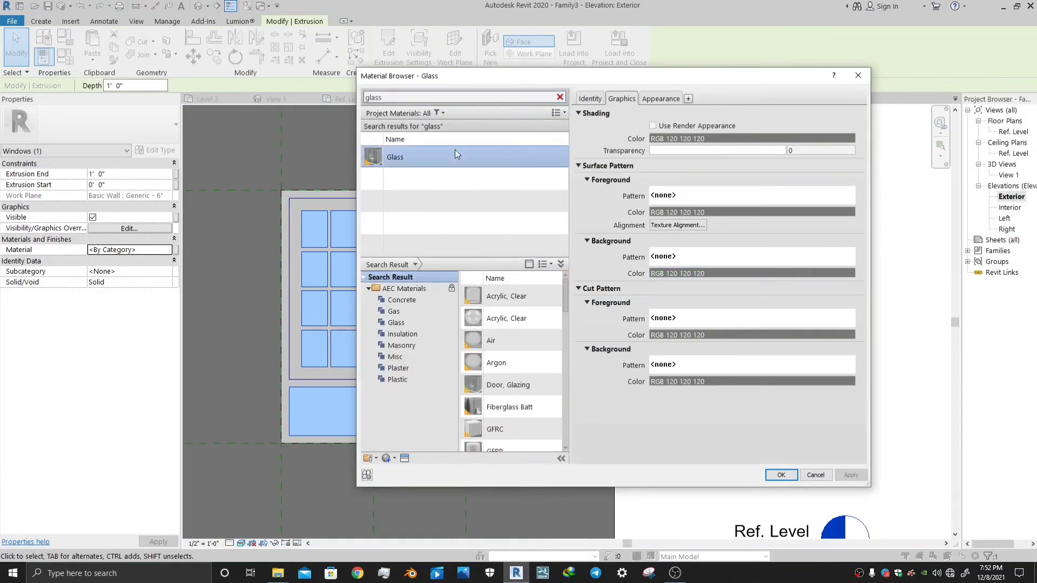
key(Return)
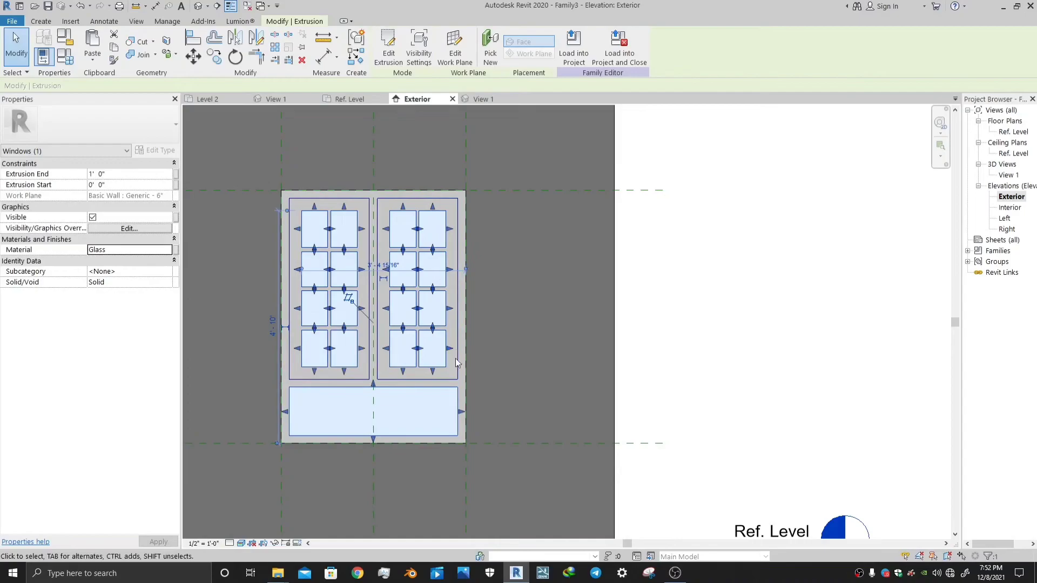
key(Escape)
scroll(555, 271, down, 2)
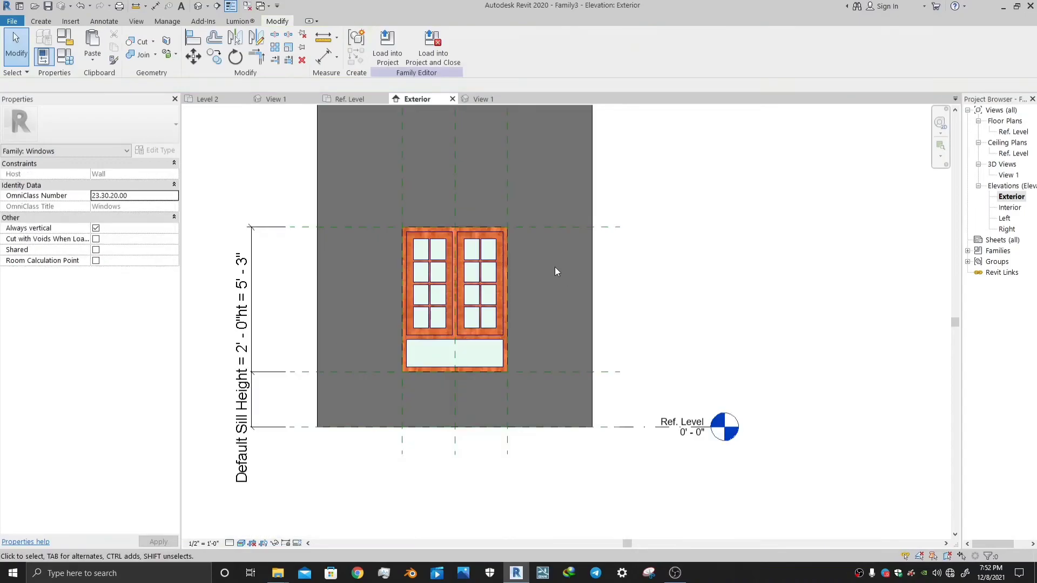
click(45, 24)
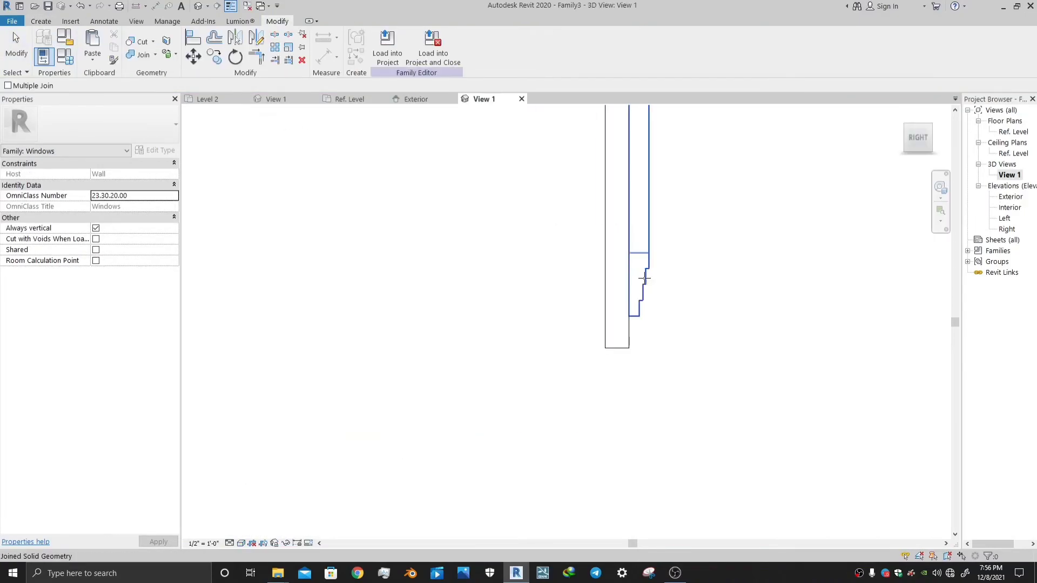
- Orbit to a near straight-on back view of the window, then Save As Family
shift+middle_drag(682, 286, 400, 338)
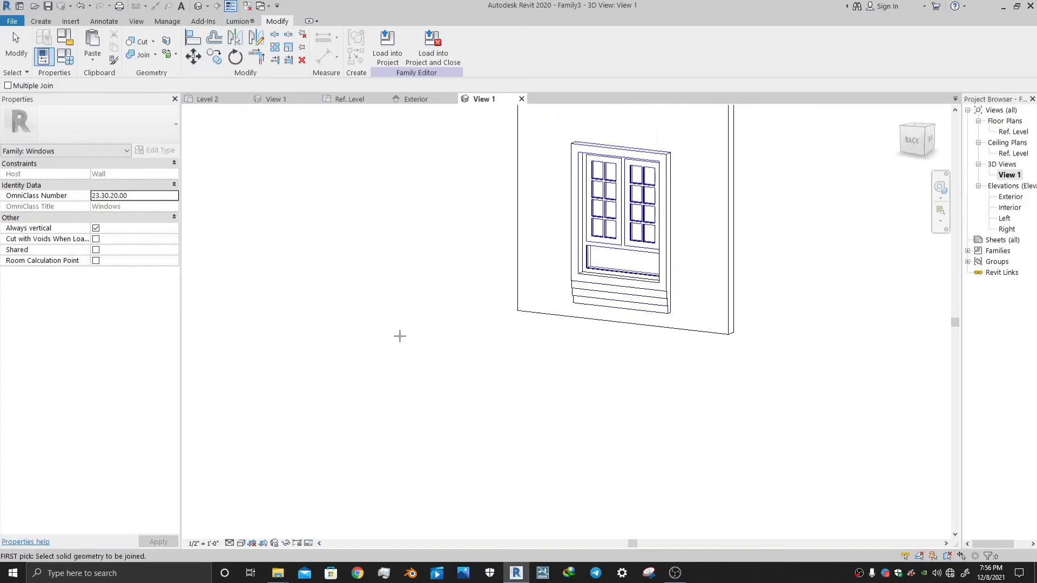
shift+middle_drag(644, 357, 438, 223)
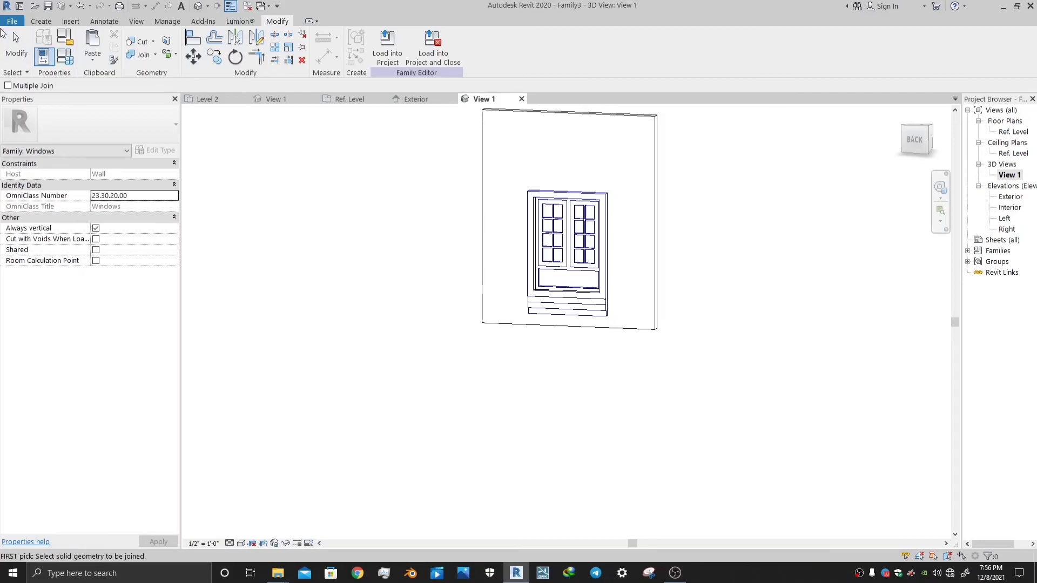
click(11, 22)
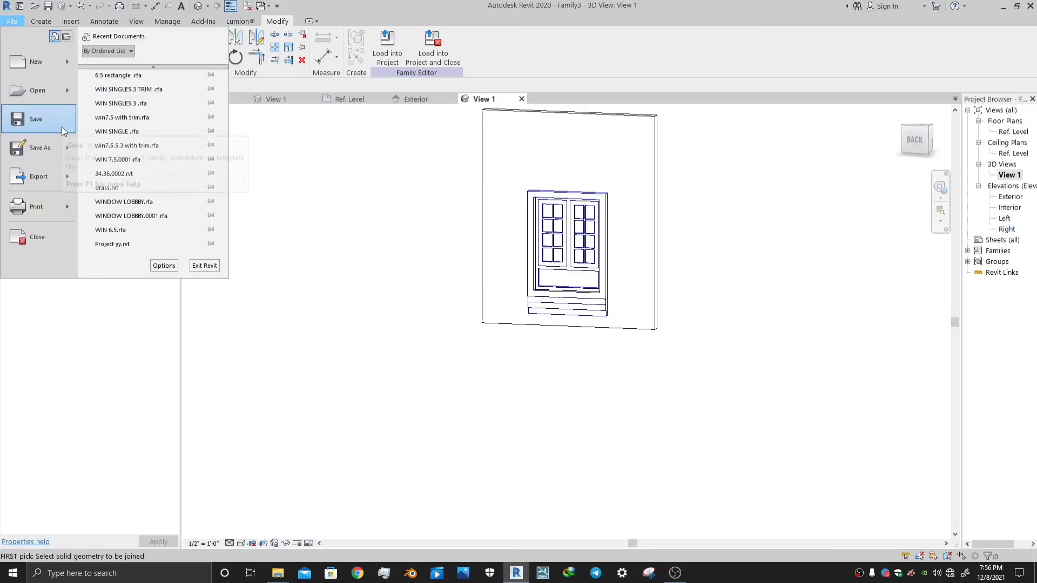
mouse_move(40, 148)
click(181, 139)
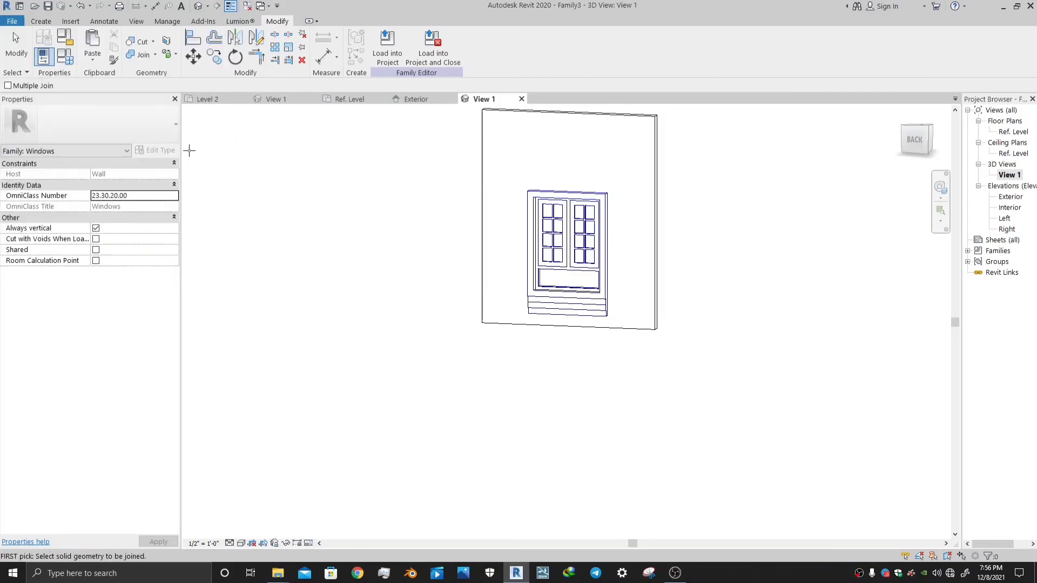
- Replace the Family3 file name with 'win 2 door 4 fee'
scroll(585, 309, down, 1)
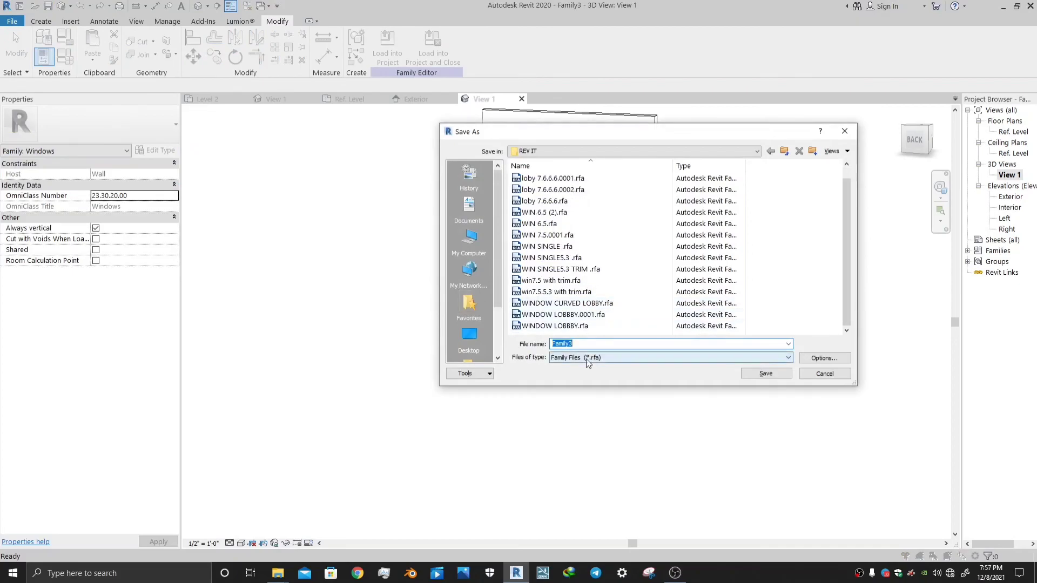
text(2)
key(BackSpace)
text(win 2)
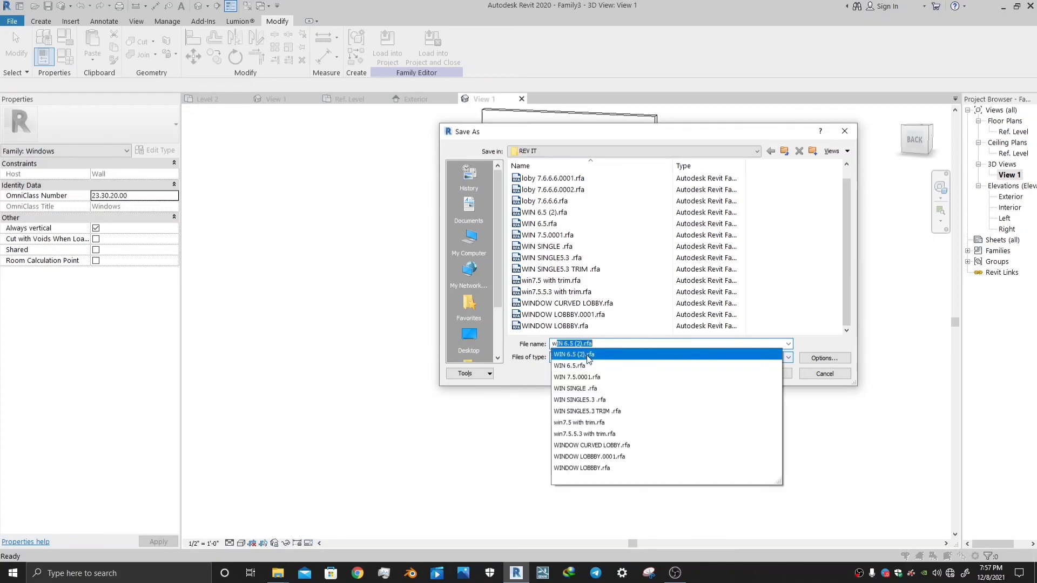
text( doo)
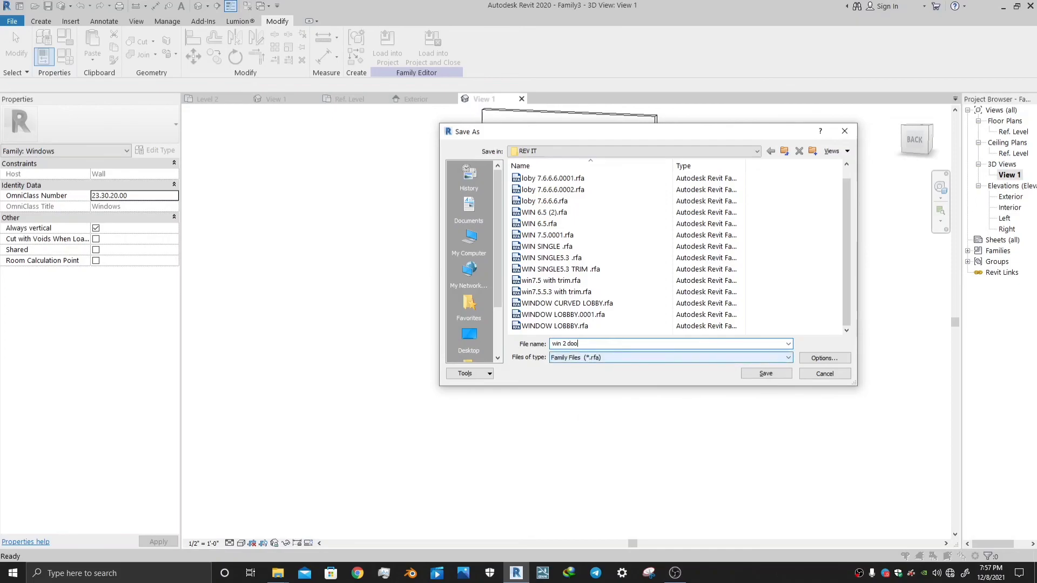
text(r 4 fee)
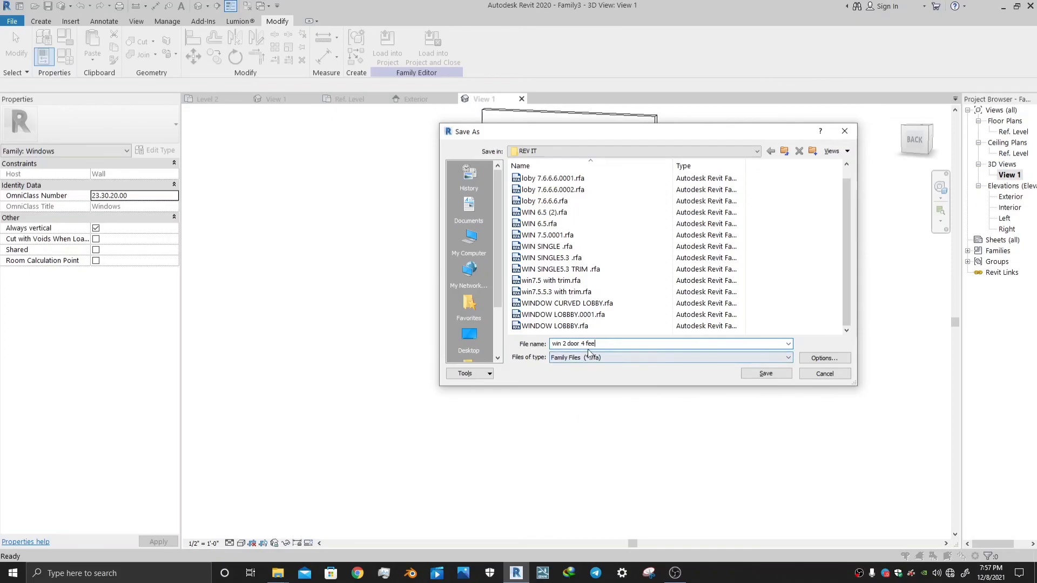